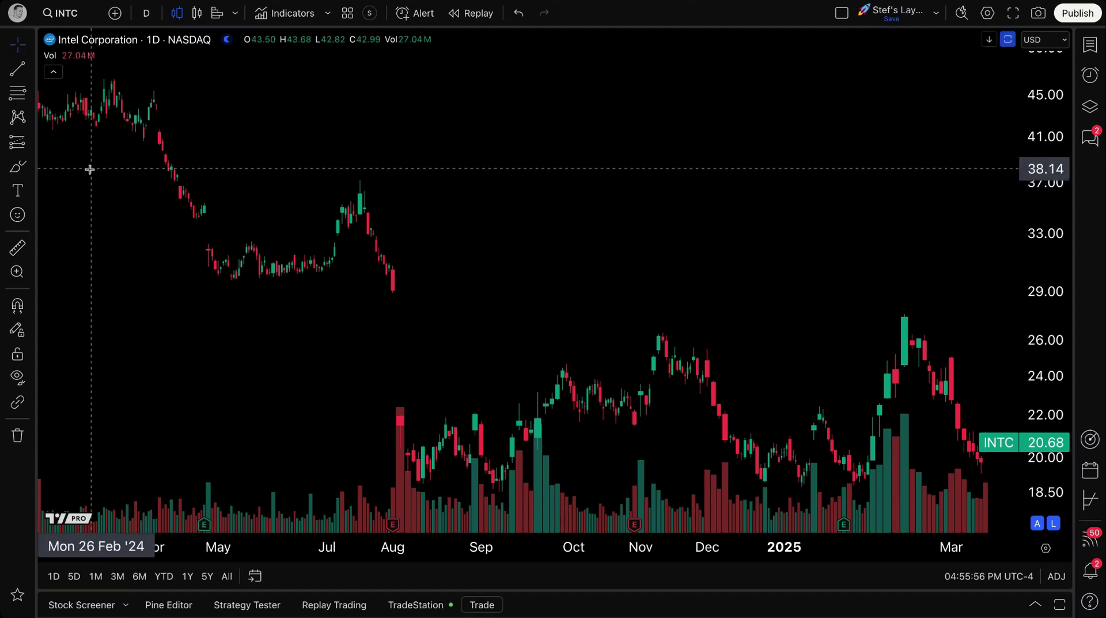
Step: Remove Fixed Range Volume Profile, Ghost Feed and Bars Pattern from the favorite drawing tools
click(29, 144)
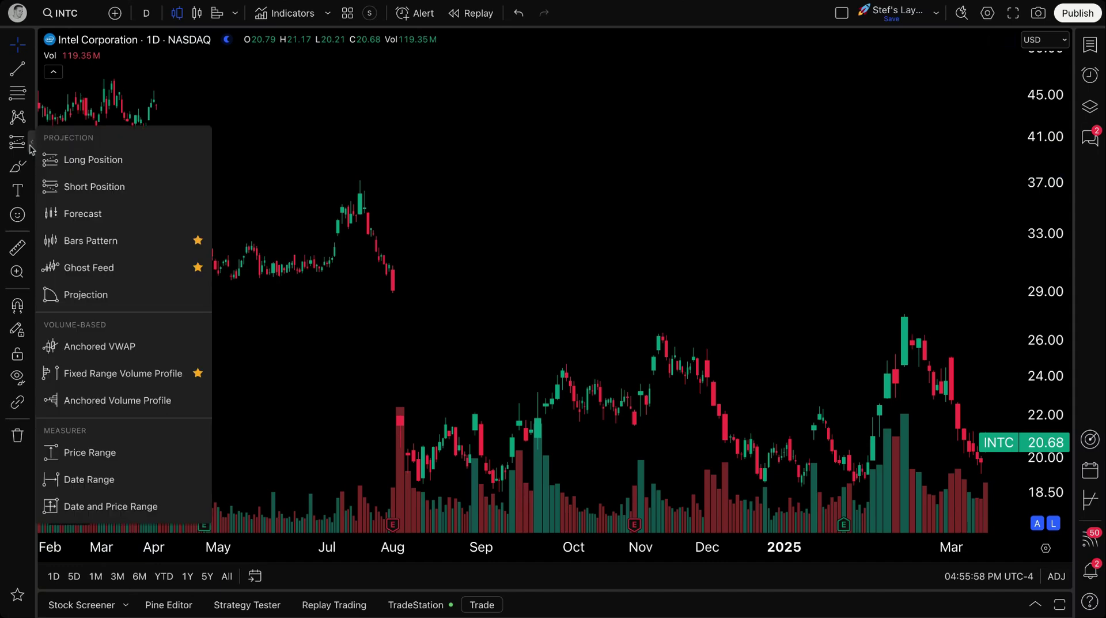
click(32, 120)
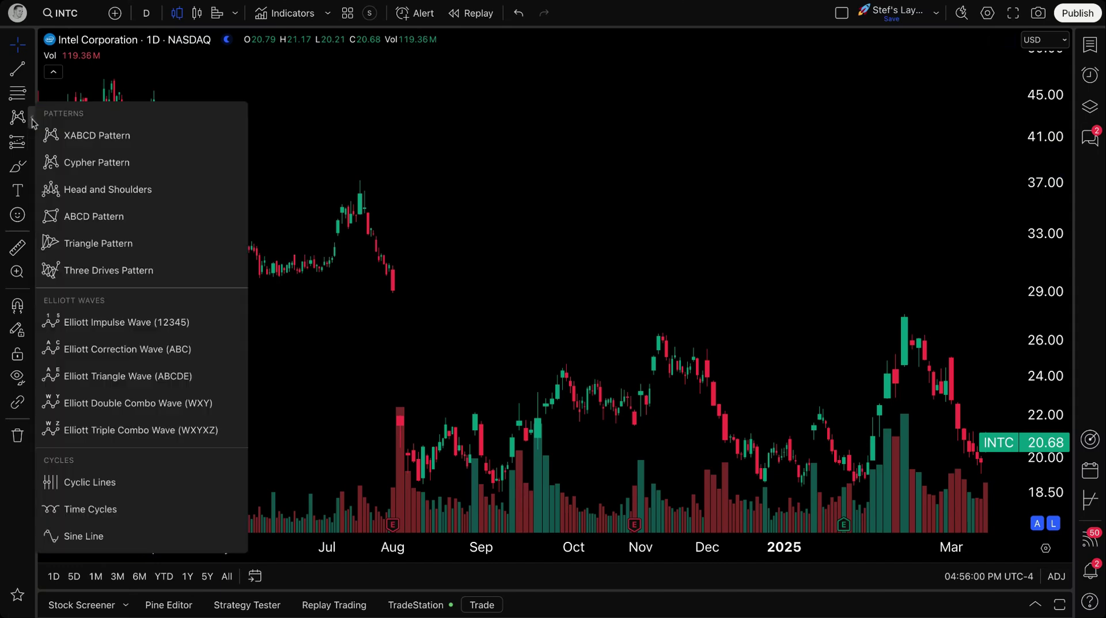
click(33, 103)
click(31, 141)
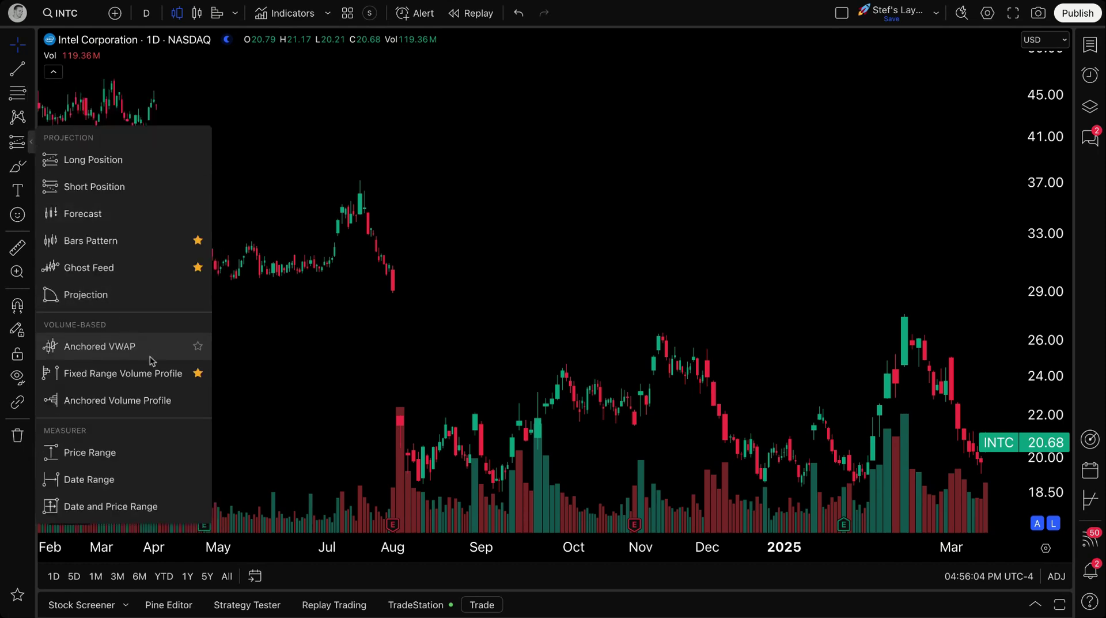
click(197, 372)
click(198, 266)
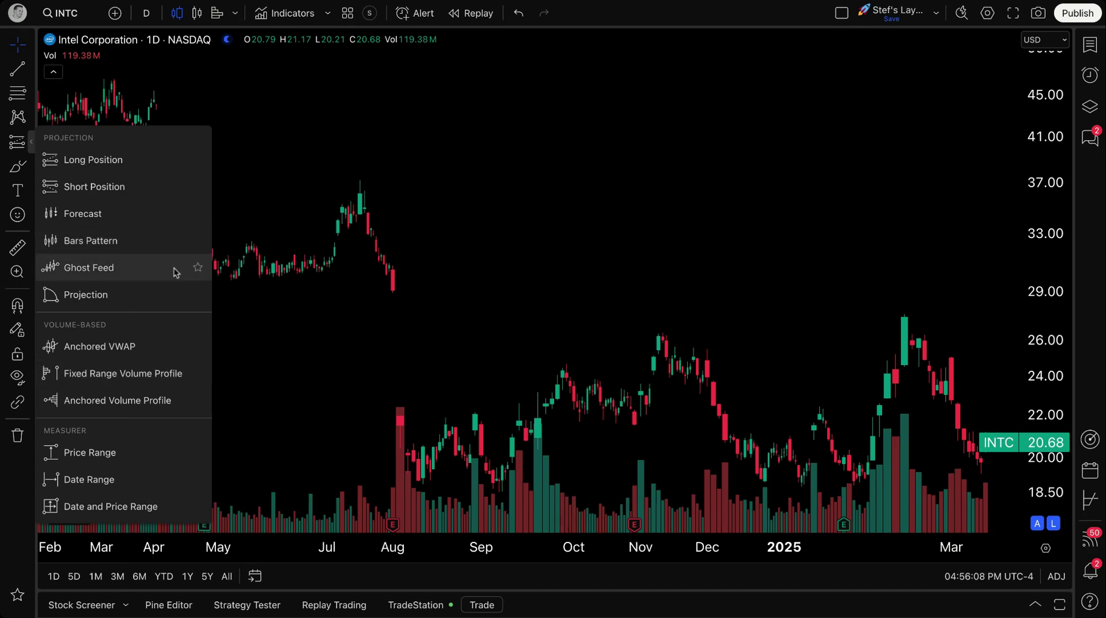
Step: Add Anchored VWAP to the favorite drawing tools and move the floating favorites toolbar to an empty area above the recent candles
click(197, 346)
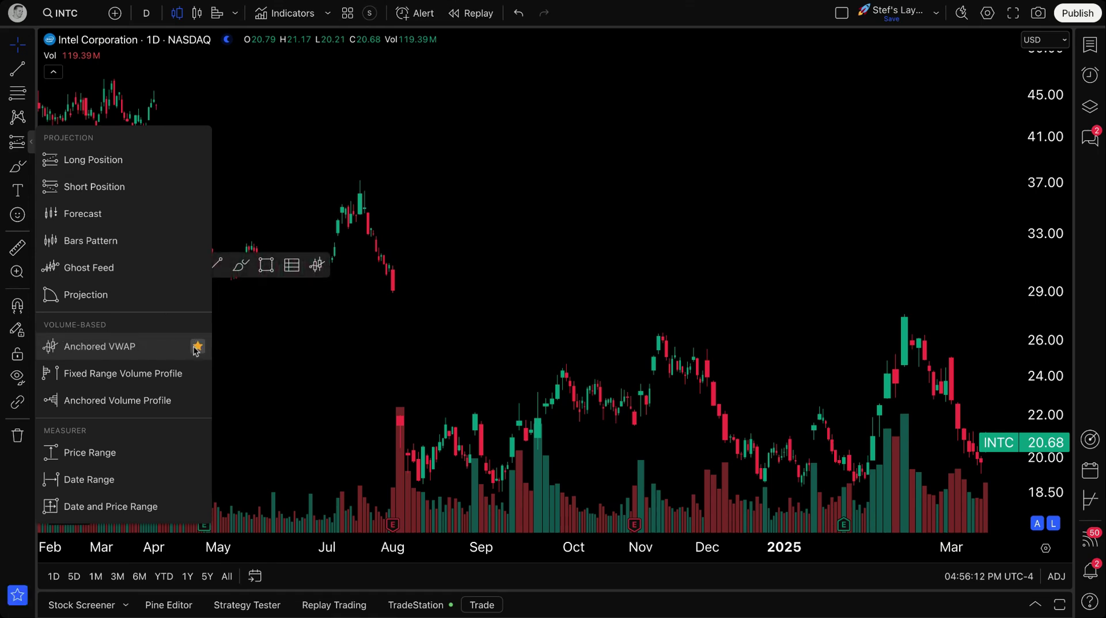
click(284, 328)
mouse_move(194, 265)
mouse_down()
mouse_move(369, 215)
mouse_move(729, 54)
mouse_up()
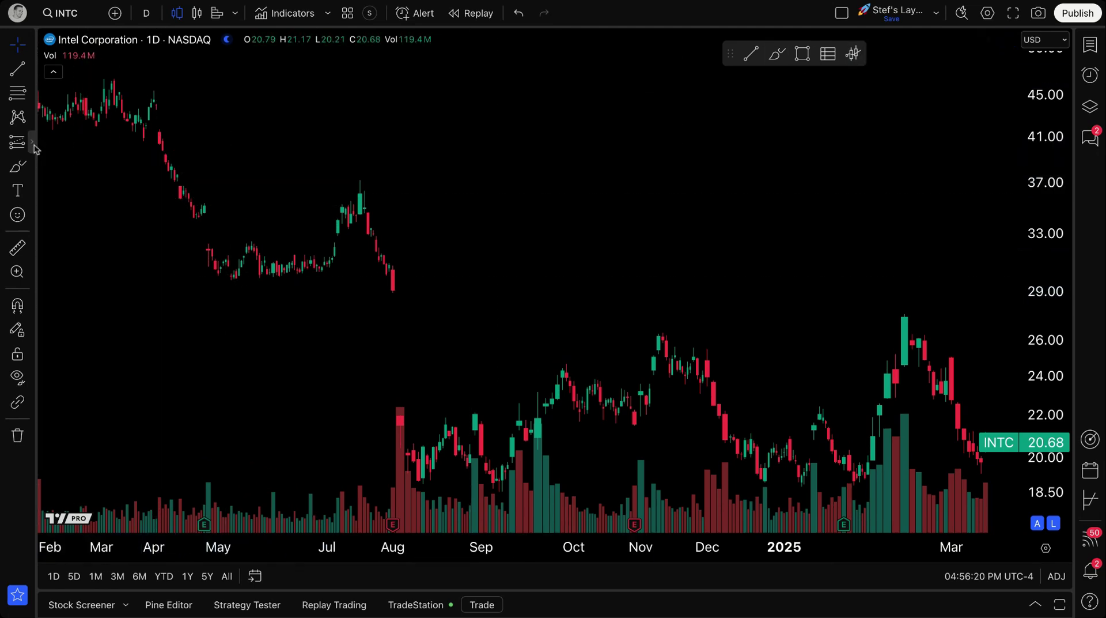
click(34, 145)
click(121, 349)
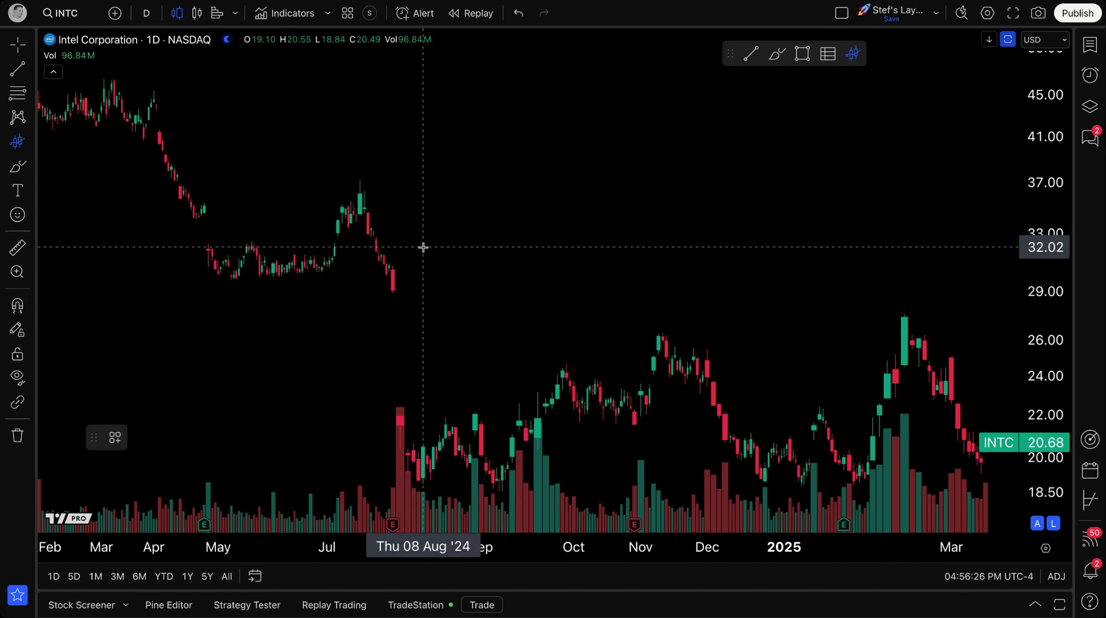
scroll(423, 248, down, 5)
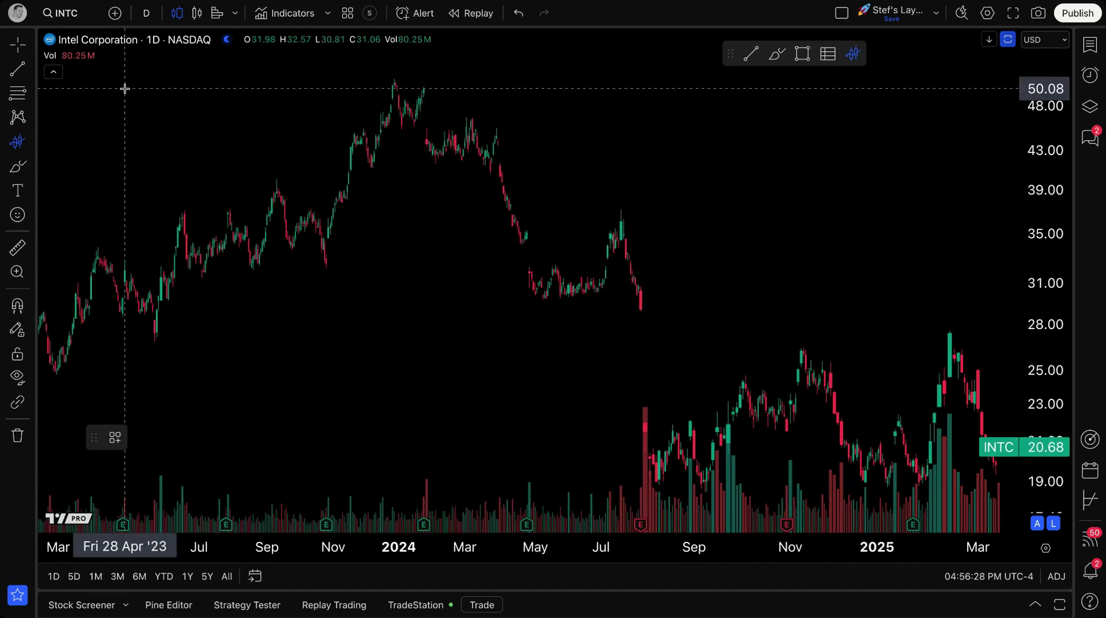
click(17, 45)
Step: Place an Anchored VWAP on the high-volume gap-down candle of Fri 02 Aug '24
drag(503, 347, 378, 343)
scroll(394, 326, up, 1)
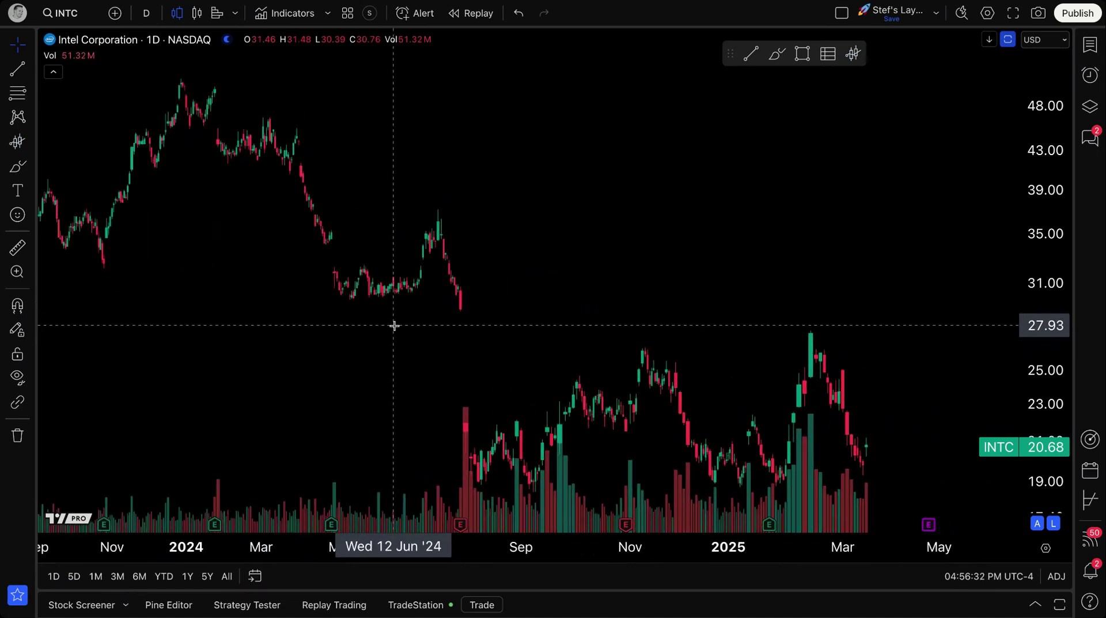
click(15, 144)
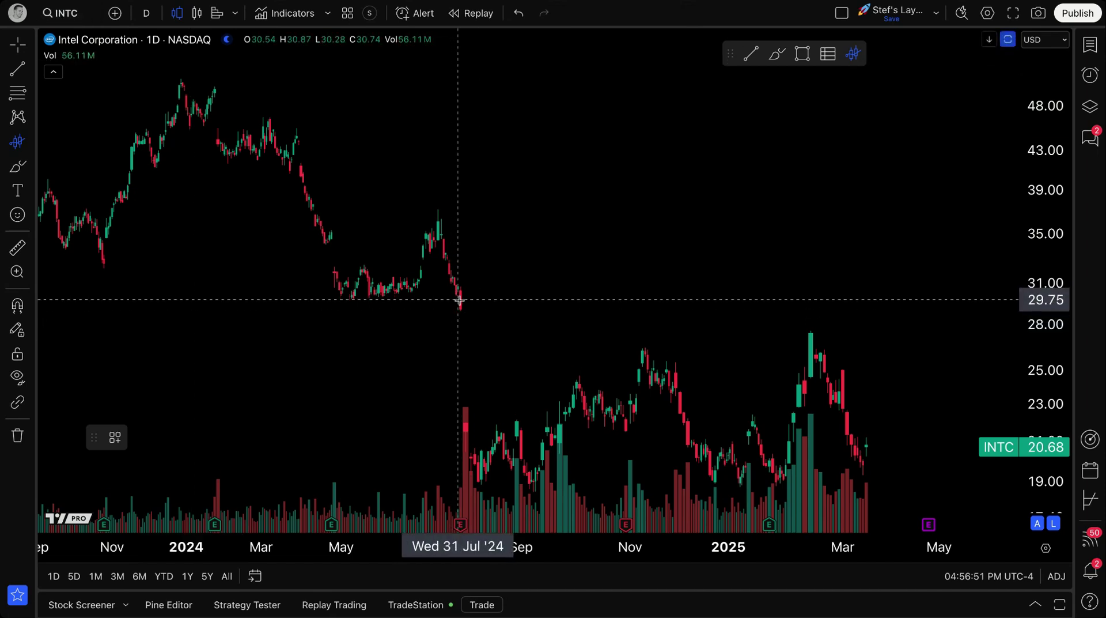
click(466, 430)
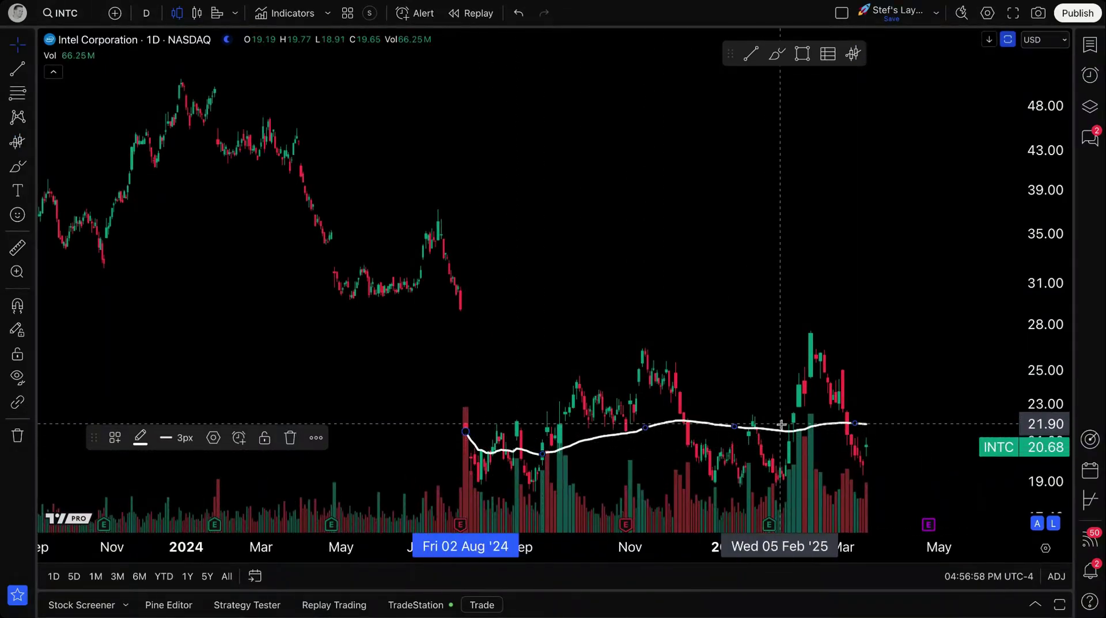
Step: Circle the VWAP's anchor candle in August 2024 with the Brush and move the drawing's toolbar clear of the candles
scroll(747, 312, up, 2)
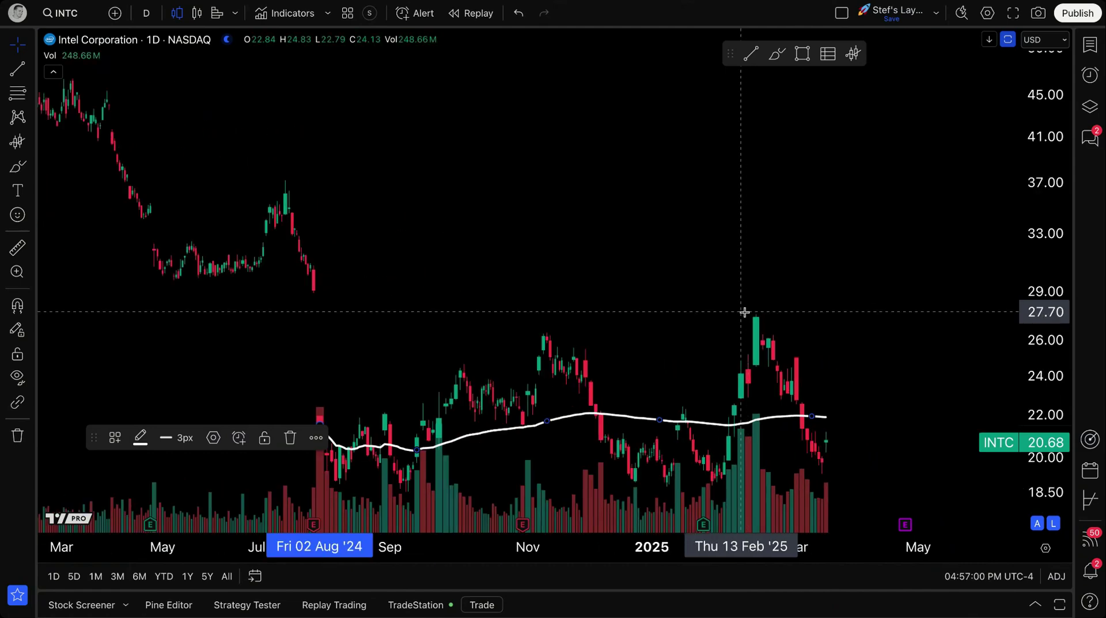
drag(669, 309, 629, 306)
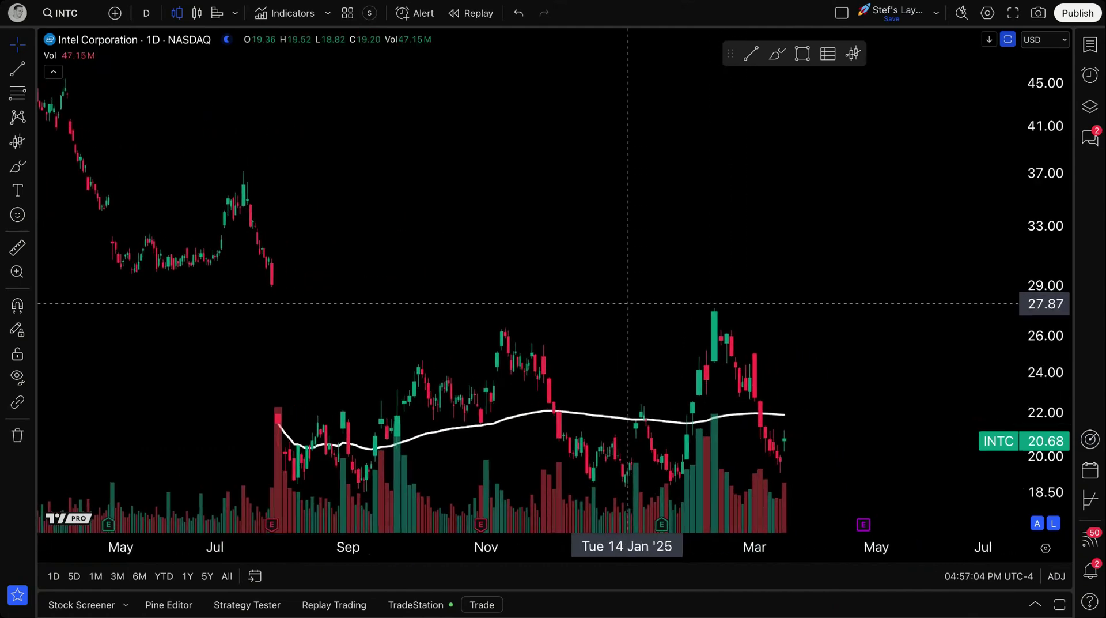
click(17, 166)
drag(268, 398, 304, 451)
drag(328, 173, 135, 67)
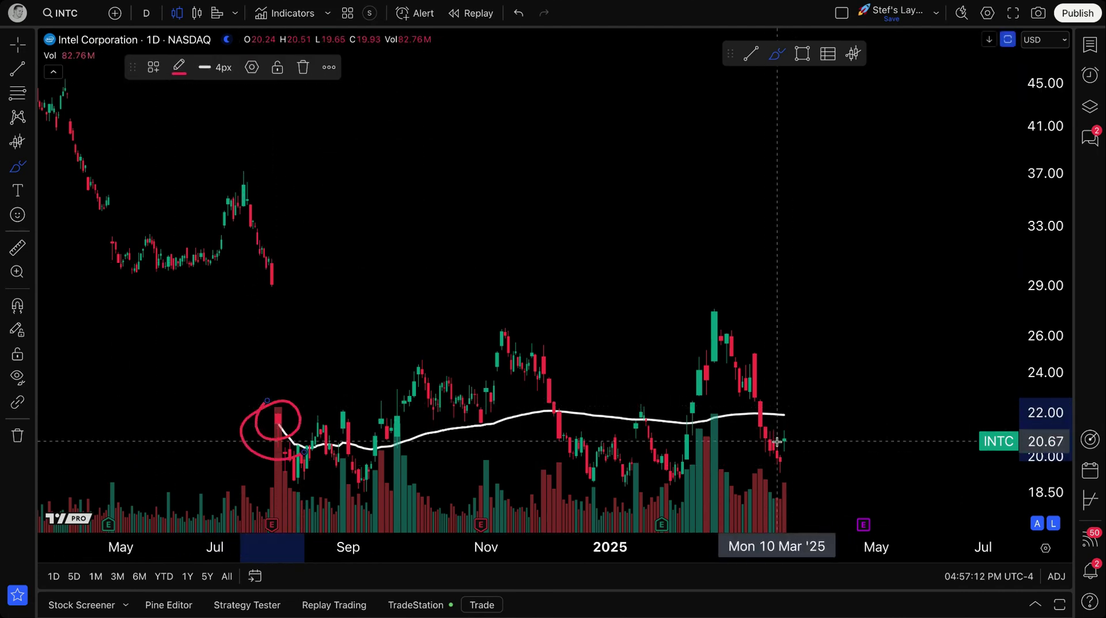
Step: Brush a wavy line following the price swings around the VWAP from August 2024 to March 2025, and undo both brush drawings
click(18, 167)
mouse_move(297, 444)
mouse_down()
mouse_move(327, 459)
mouse_move(396, 416)
mouse_move(437, 459)
mouse_move(506, 377)
mouse_move(578, 438)
mouse_move(672, 414)
mouse_move(716, 385)
mouse_move(728, 349)
mouse_move(784, 464)
mouse_up()
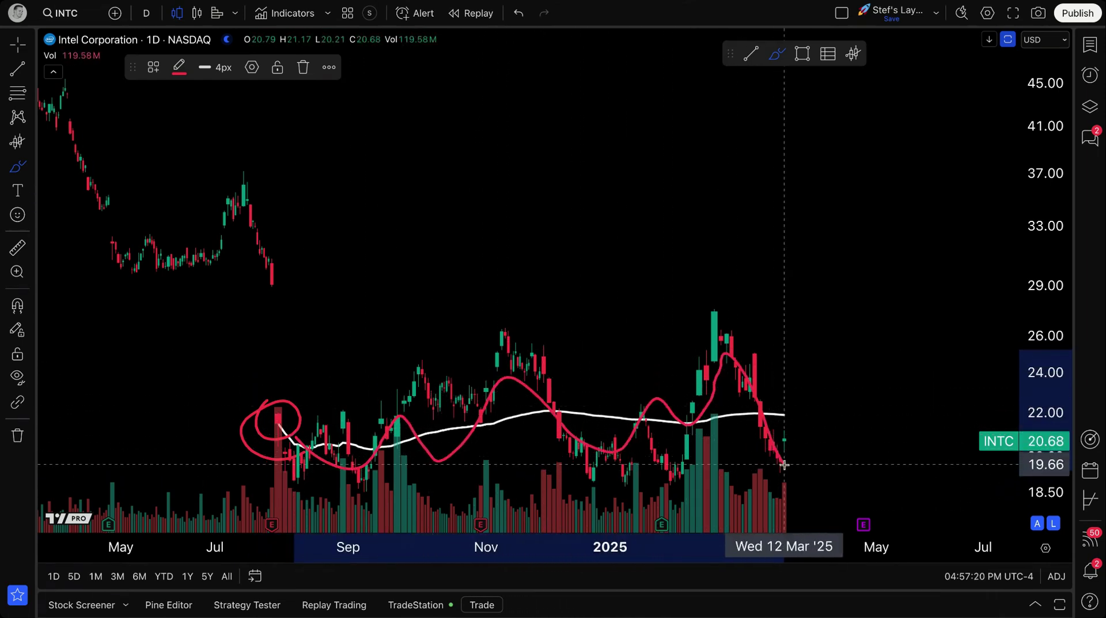
key(ctrl+z)
key(ctrl+z)
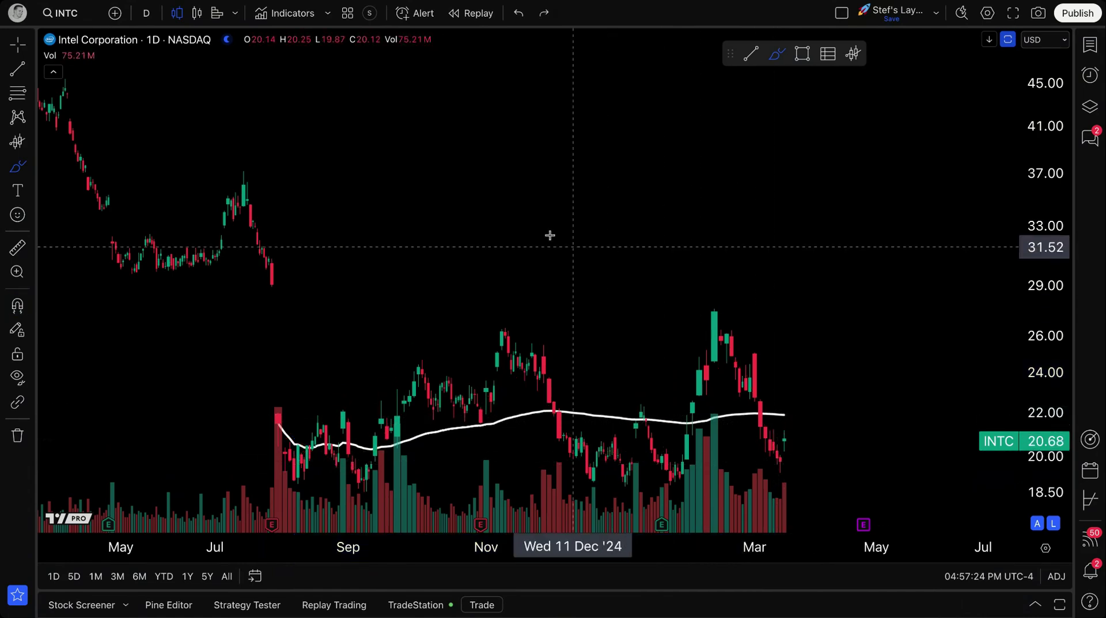
Step: Return to the crosshair cursor and switch the INTC chart to the 1 minute interval
click(146, 14)
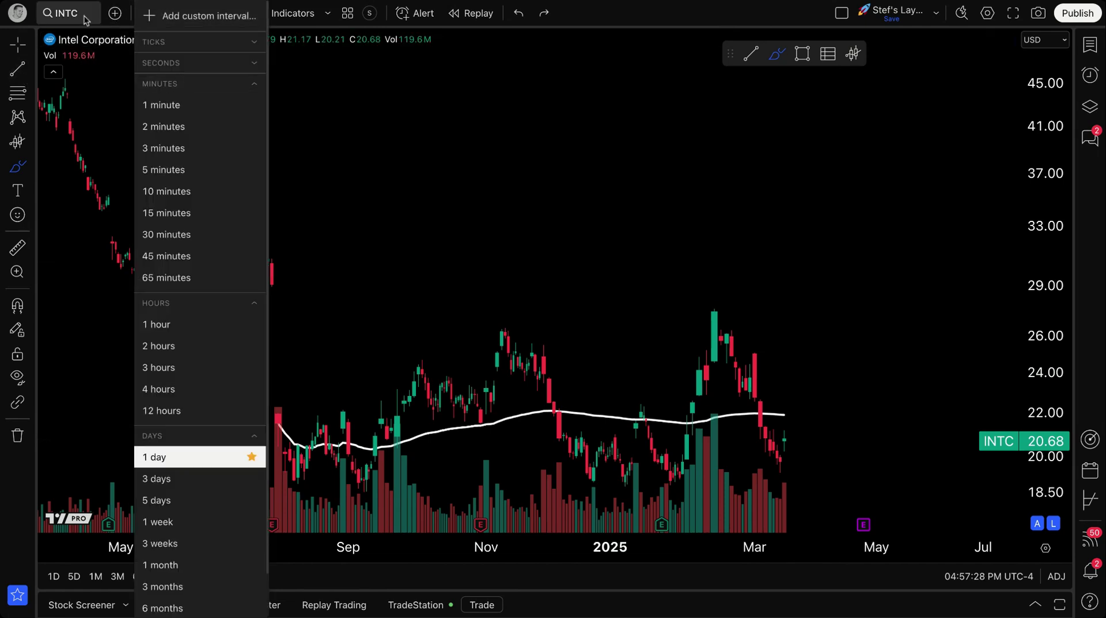
click(17, 44)
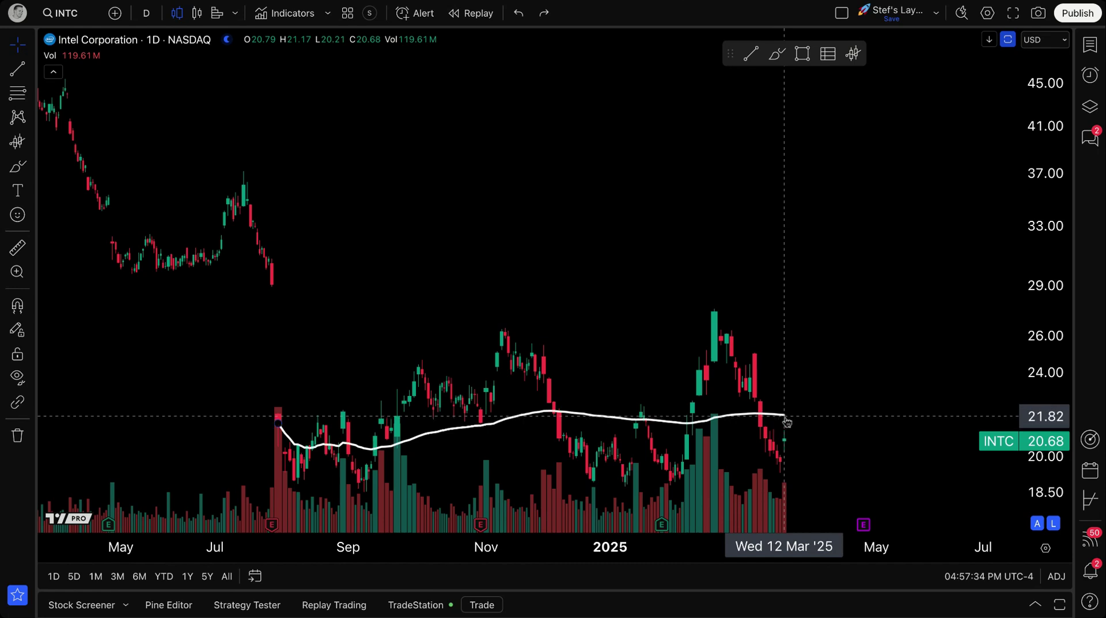
click(145, 12)
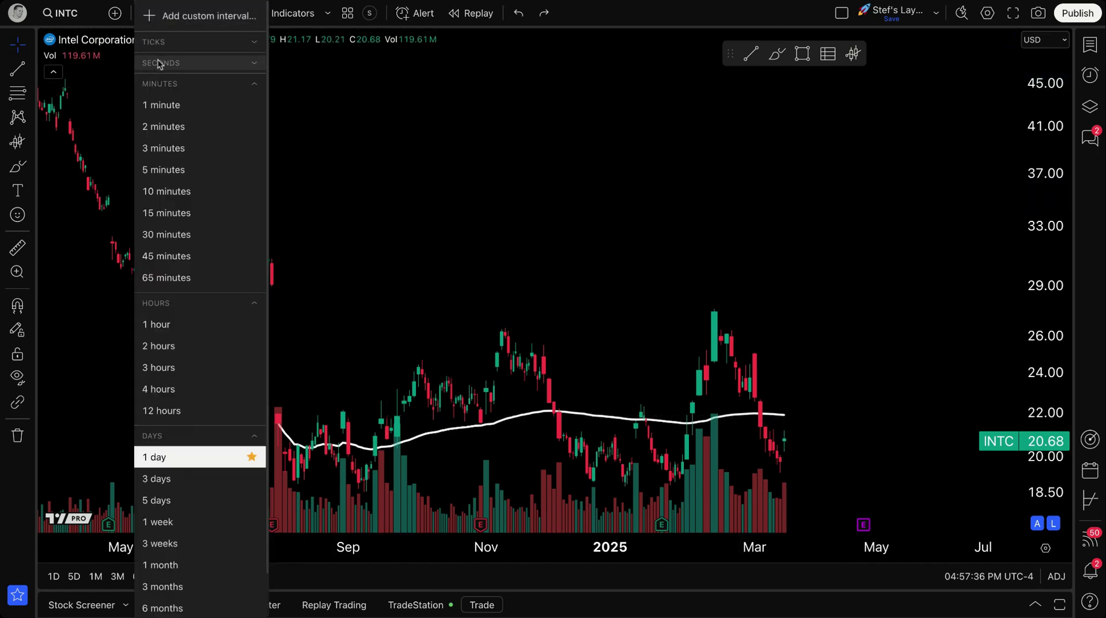
click(179, 111)
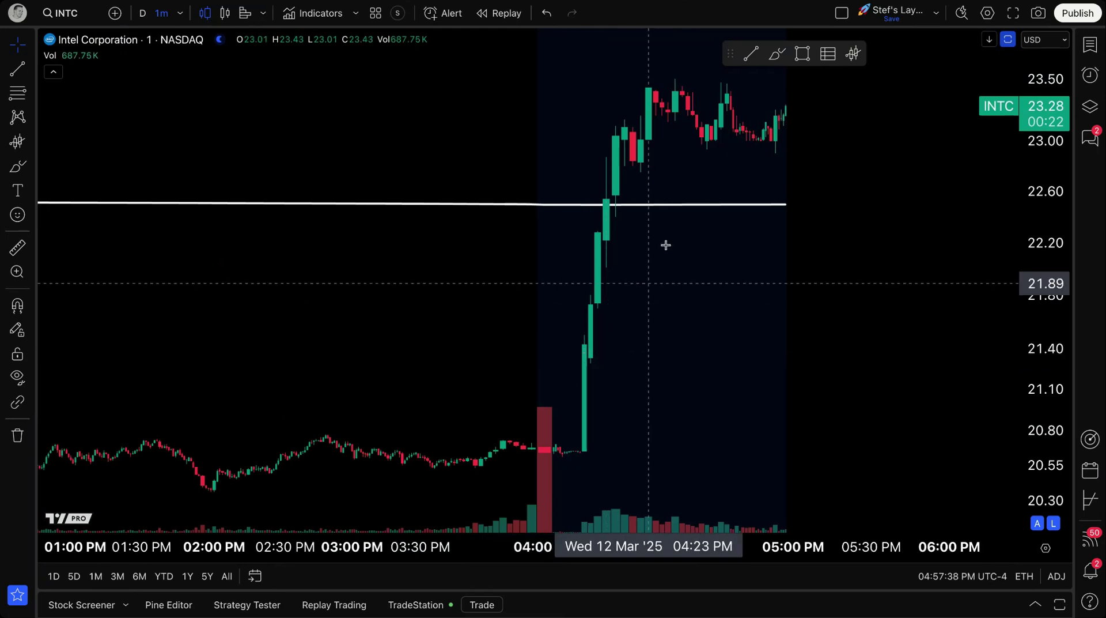
Step: Circle the after-hours price peak and the point where price crosses the VWAP with the Brush, and undo both circles
scroll(795, 216, down, 5)
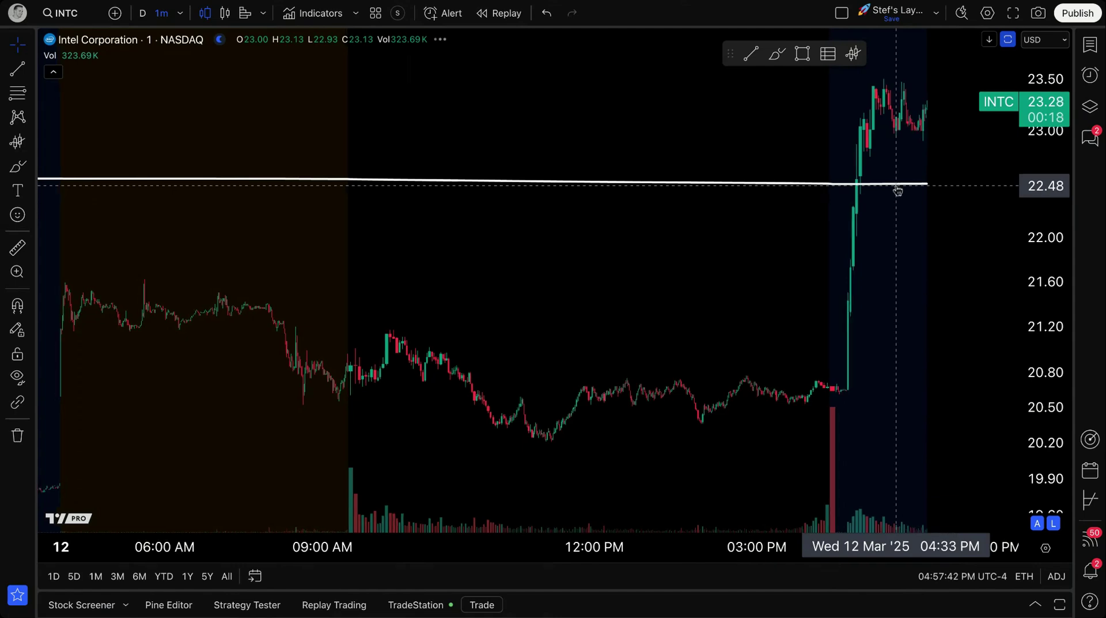
scroll(892, 192, down, 1)
drag(892, 192, 724, 222)
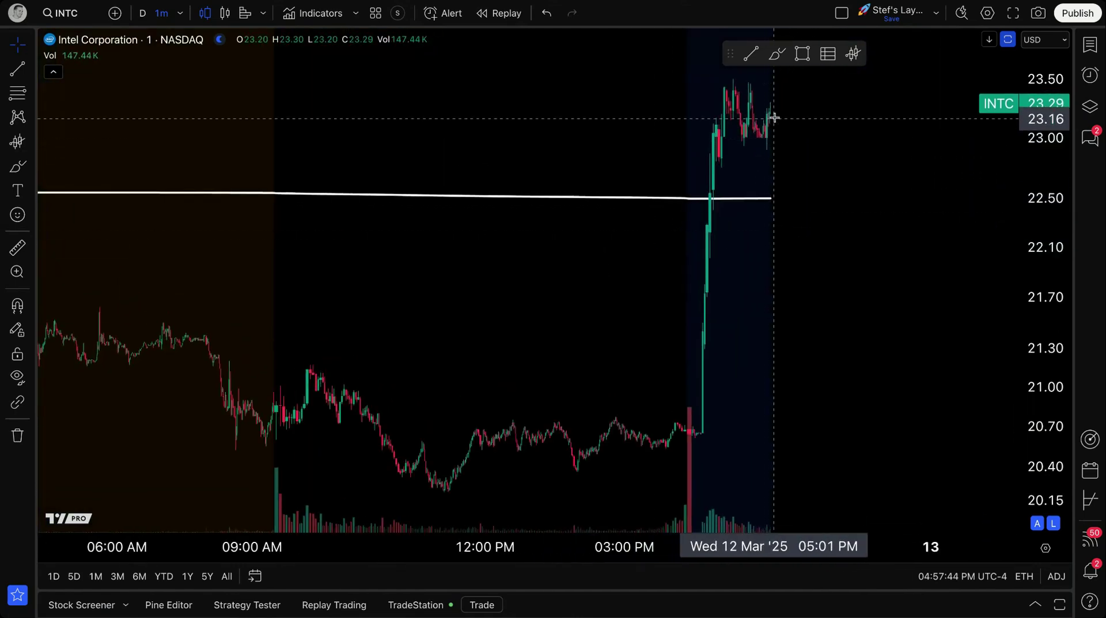
click(17, 166)
mouse_move(743, 81)
mouse_down()
mouse_move(708, 92)
mouse_move(714, 141)
mouse_move(791, 124)
mouse_move(767, 93)
mouse_up()
mouse_move(707, 187)
mouse_down()
mouse_move(692, 223)
mouse_move(706, 189)
mouse_up()
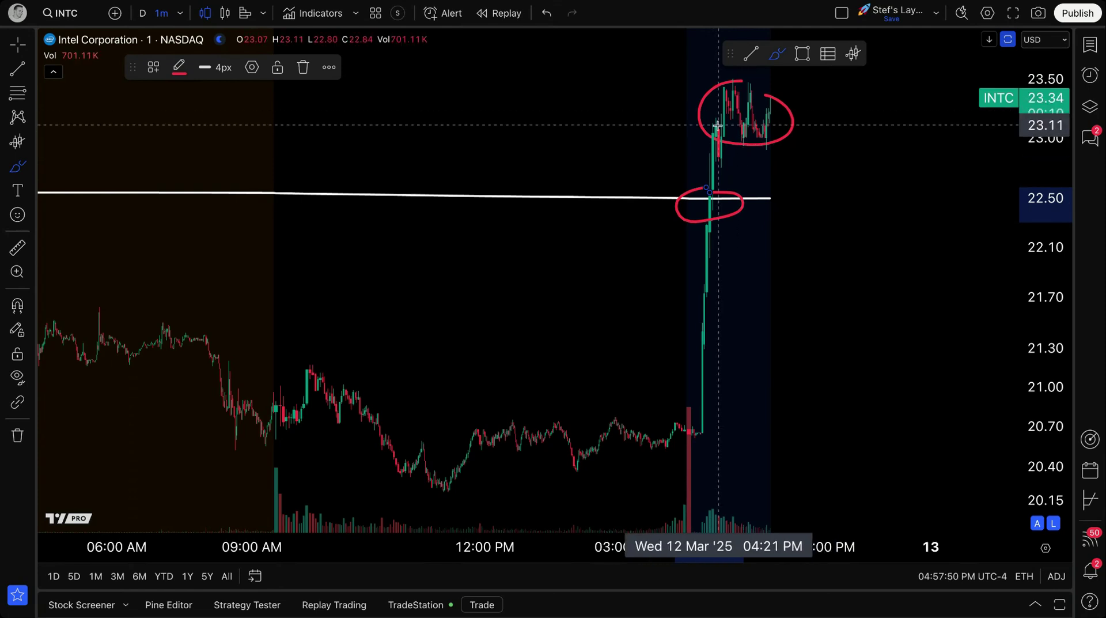
key(ctrl+z)
key(ctrl+z)
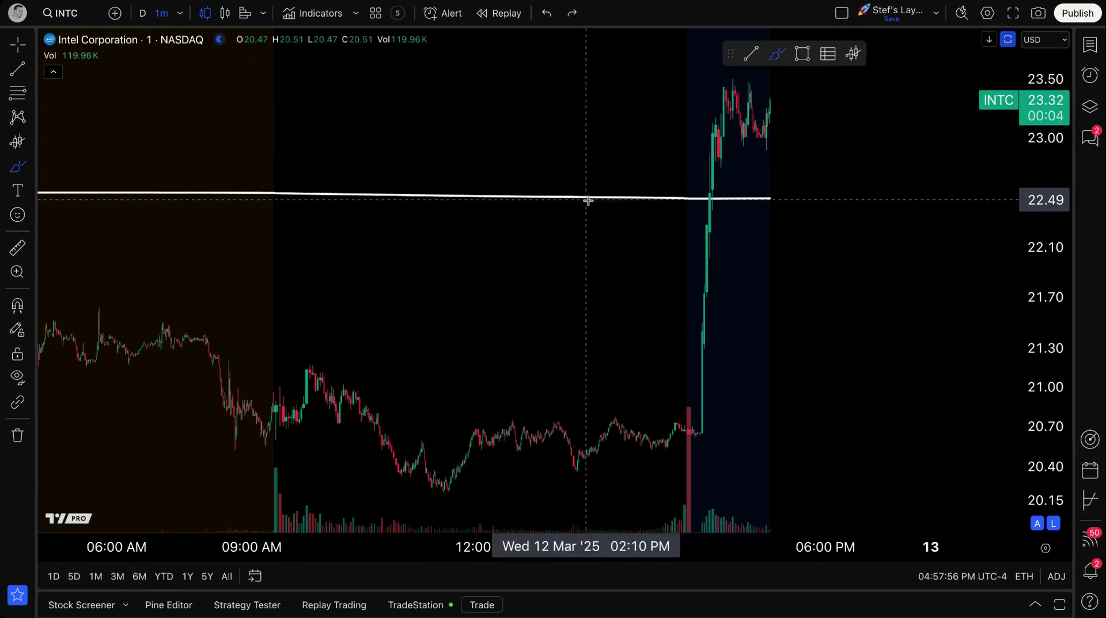
Step: Inspect the after-hours move up close, switch the chart back to the daily interval and return to the crosshair cursor
scroll(660, 147, up, 3)
scroll(660, 148, up, 2)
scroll(486, 148, right, 5)
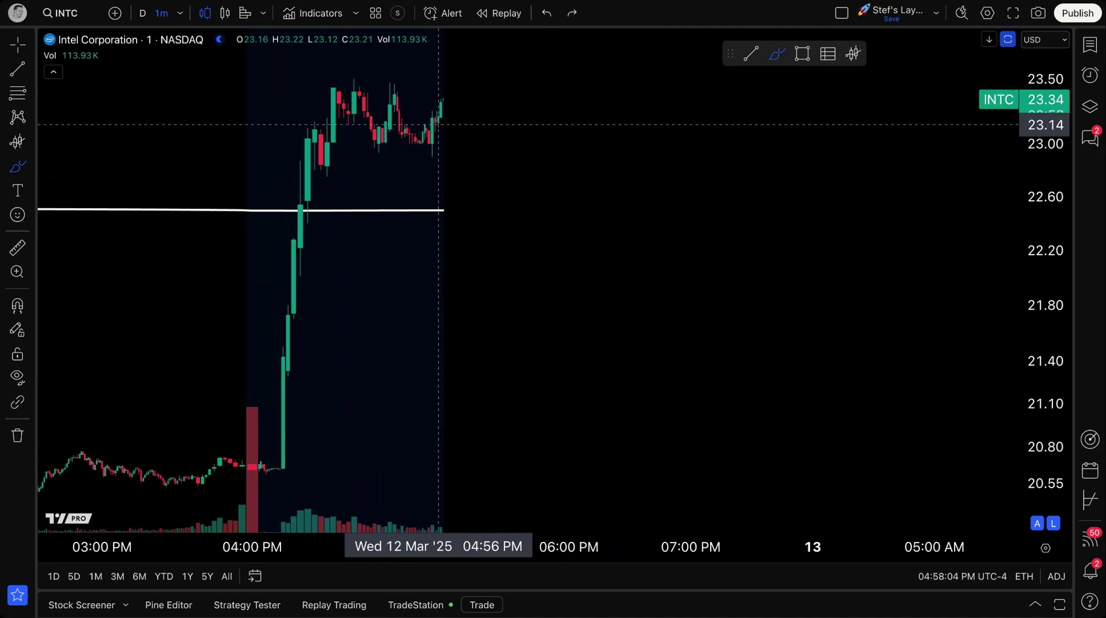
click(148, 21)
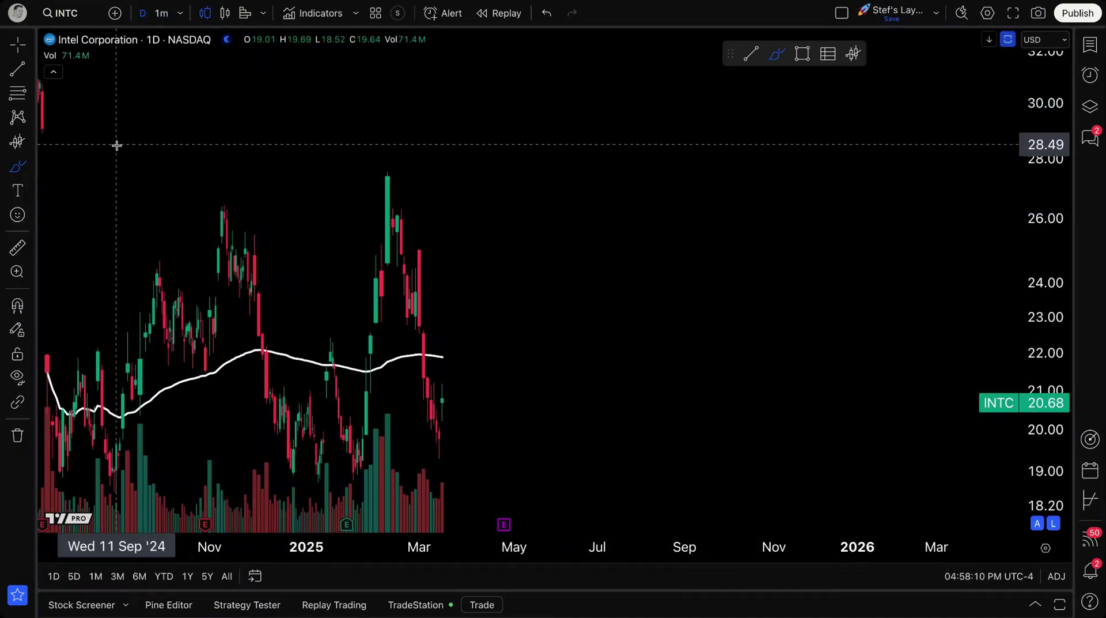
click(17, 44)
Step: Circle the VWAP's anchor candle, the early November 2024 price peak and the preceding dip to the VWAP with the Brush
scroll(405, 151, down, 3)
scroll(466, 257, up, 5)
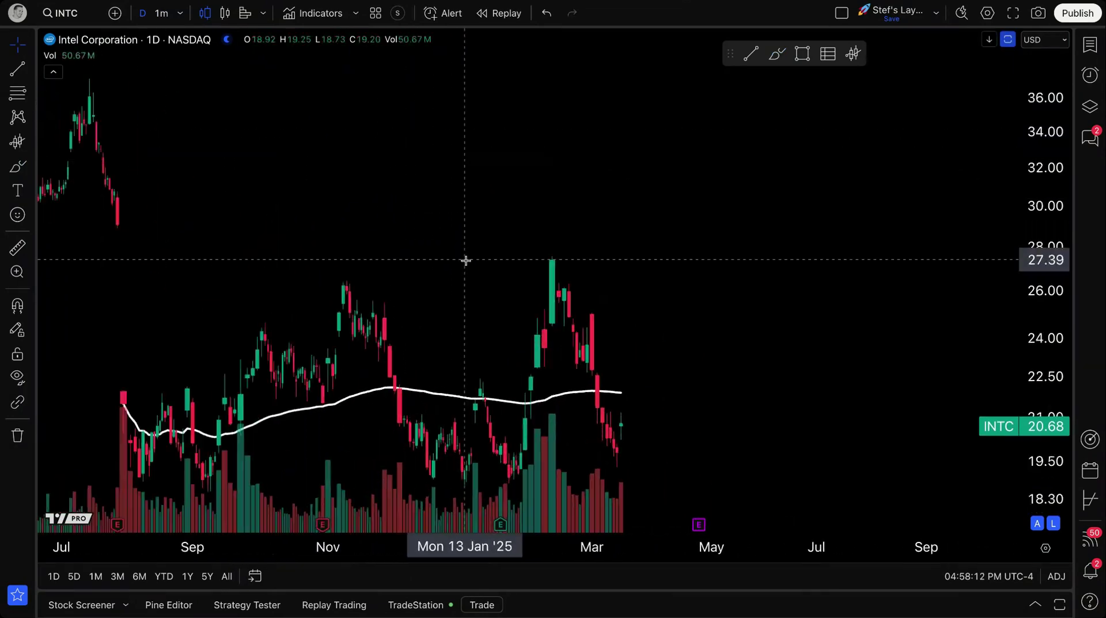
drag(407, 232, 649, 234)
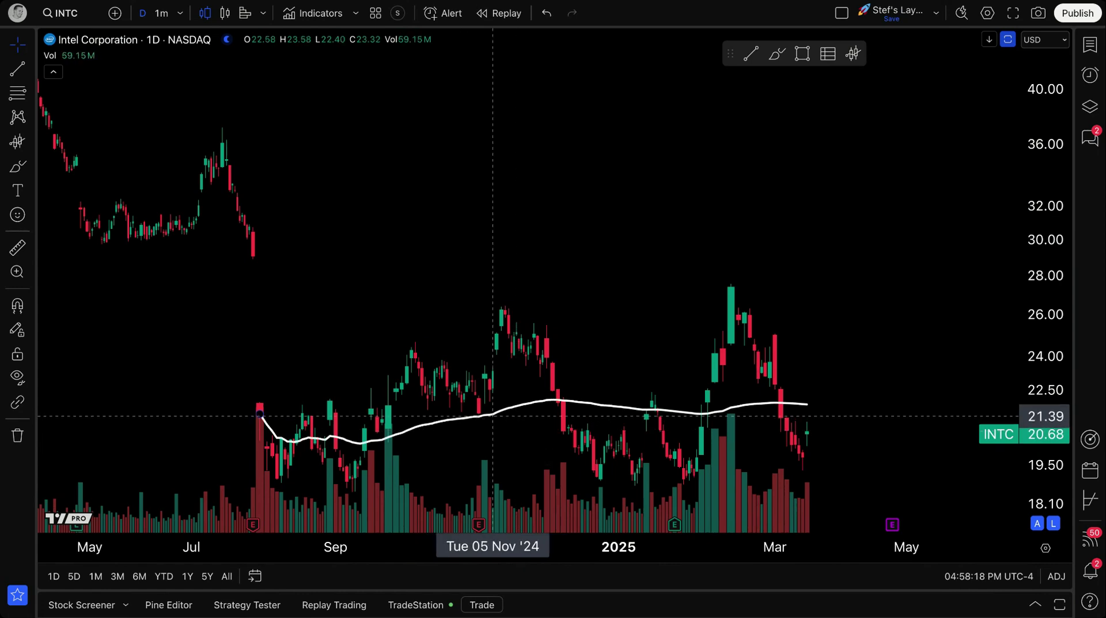
scroll(461, 413, down, 2)
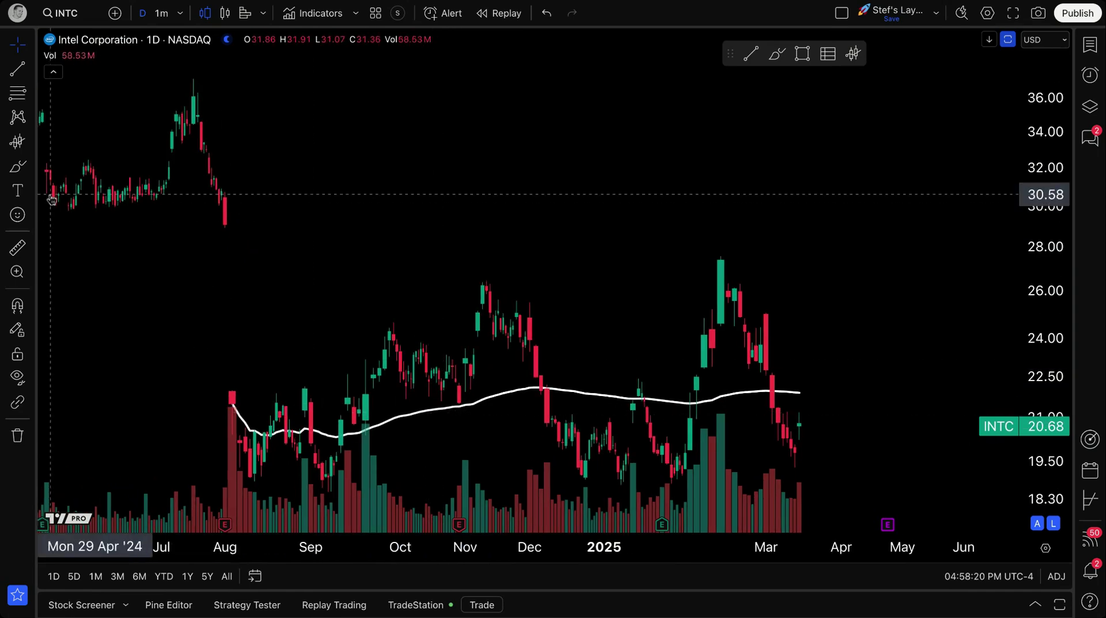
click(18, 164)
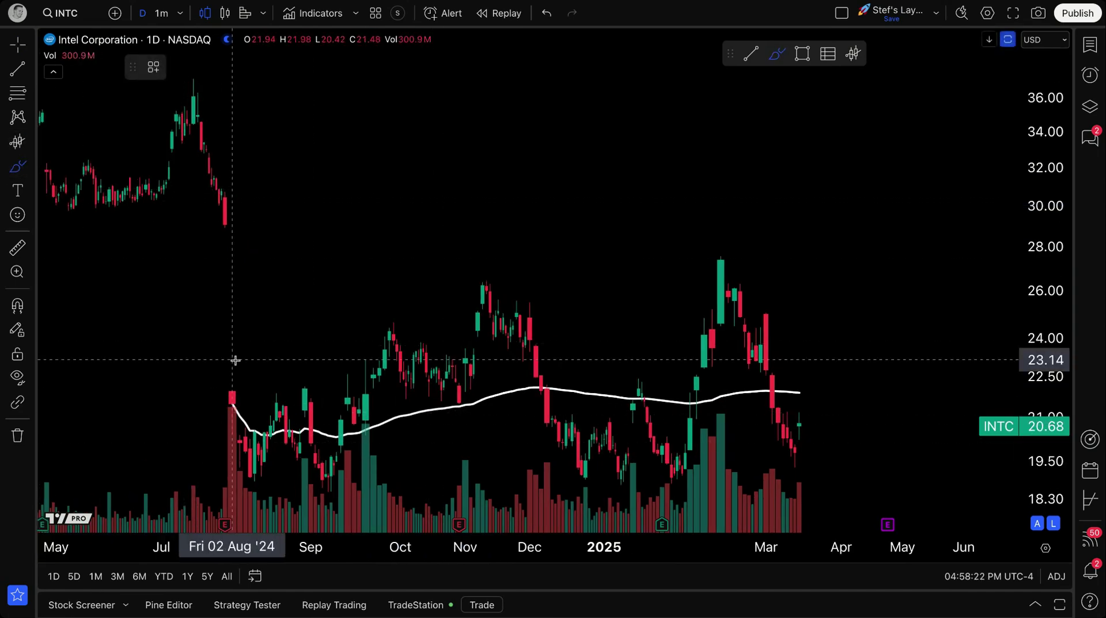
mouse_move(235, 396)
mouse_down()
mouse_move(219, 401)
mouse_move(230, 419)
mouse_move(234, 392)
mouse_move(240, 419)
mouse_move(239, 392)
mouse_move(225, 423)
mouse_move(261, 399)
mouse_move(211, 405)
mouse_move(225, 414)
mouse_up()
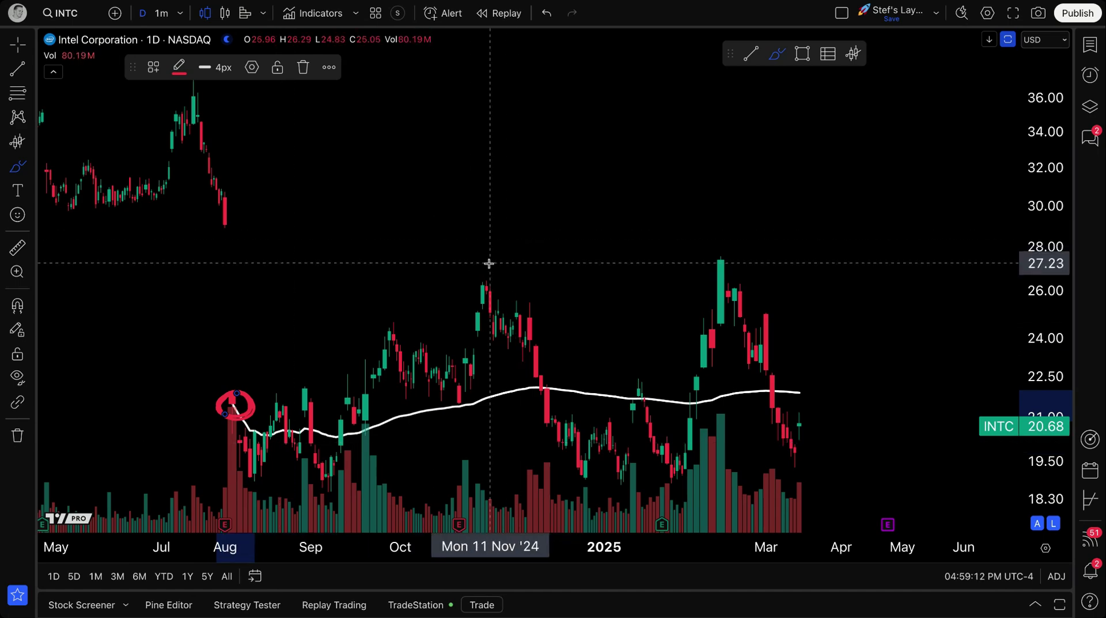
drag(491, 269, 475, 301)
mouse_move(494, 270)
mouse_down()
mouse_move(466, 294)
mouse_move(498, 272)
mouse_move(478, 269)
mouse_up()
mouse_move(473, 398)
mouse_down()
mouse_move(444, 404)
mouse_move(469, 411)
mouse_move(448, 402)
mouse_up()
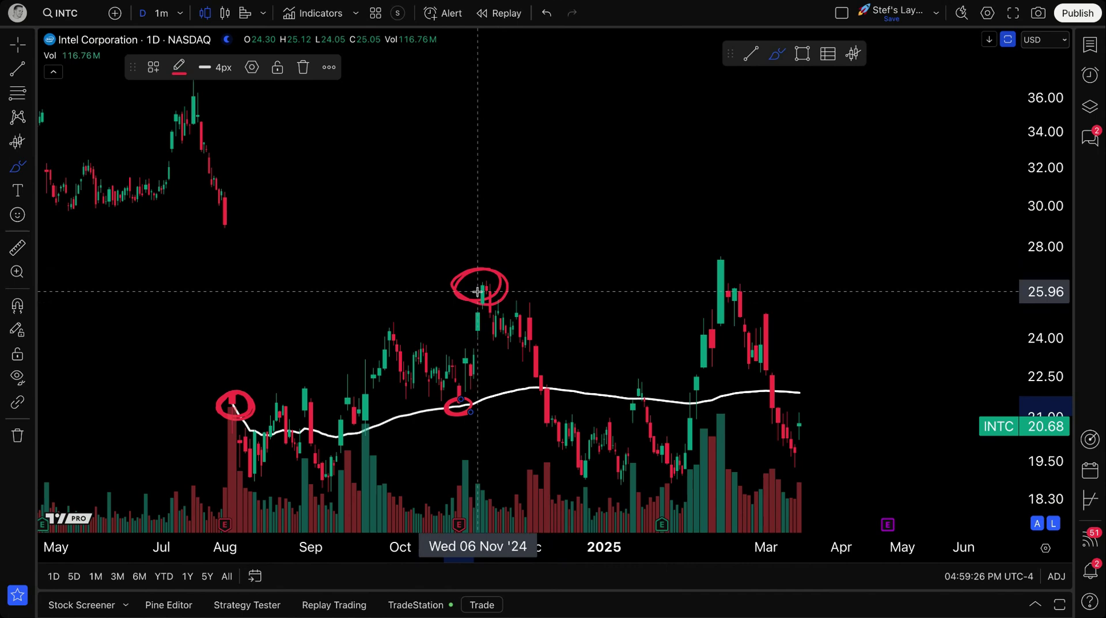
Step: Undo the brush circles on the daily chart and return to the crosshair cursor
key(ctrl+z)
key(ctrl+z)
key(ctrl+z)
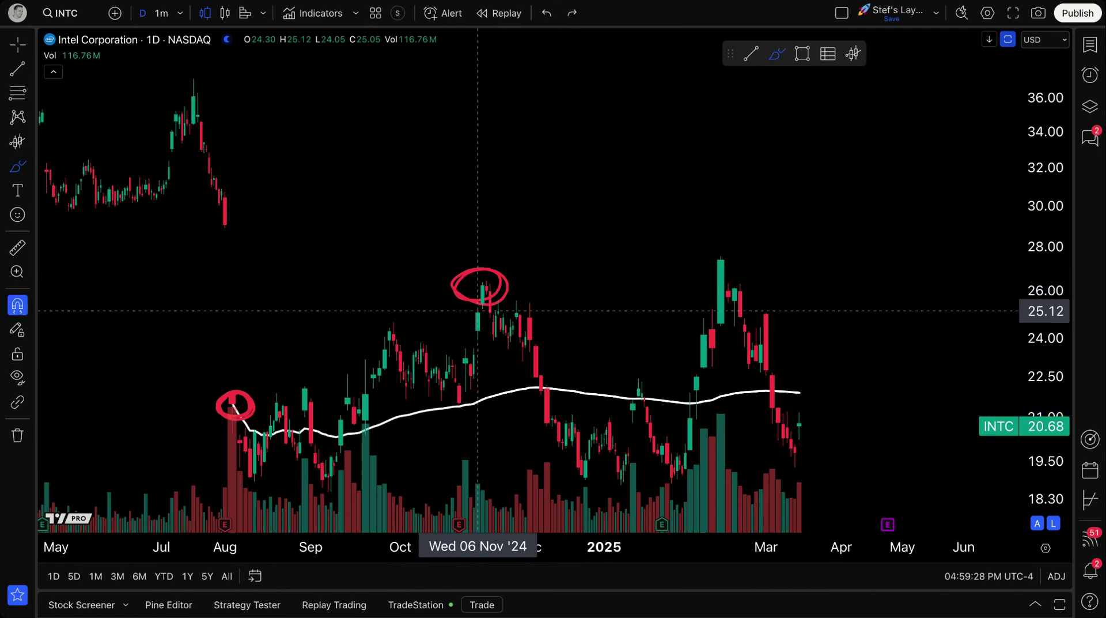
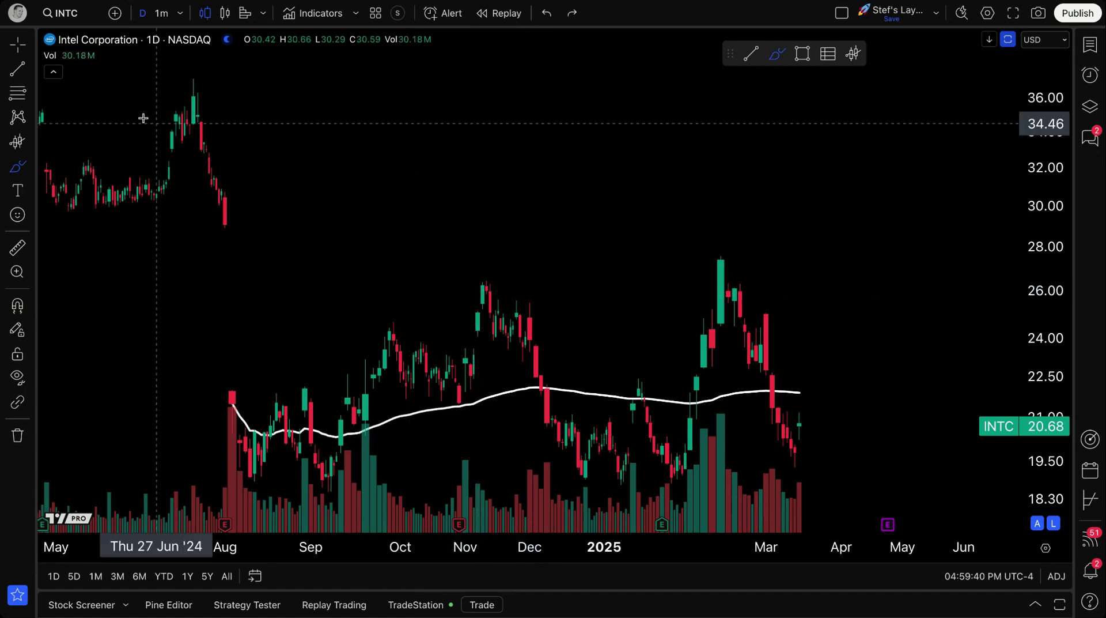
click(17, 44)
scroll(391, 309, up, 3)
scroll(391, 308, down, 3)
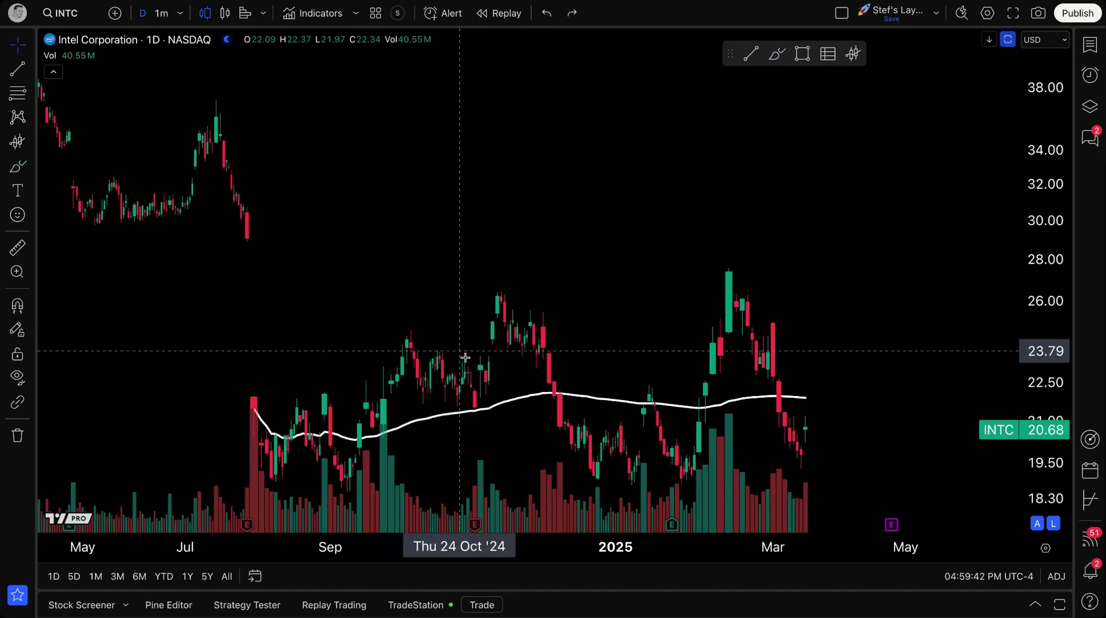
Step: Open the Anchored VWAP settings, place them clear of the line, and review the bands inputs and style options
double_click(478, 414)
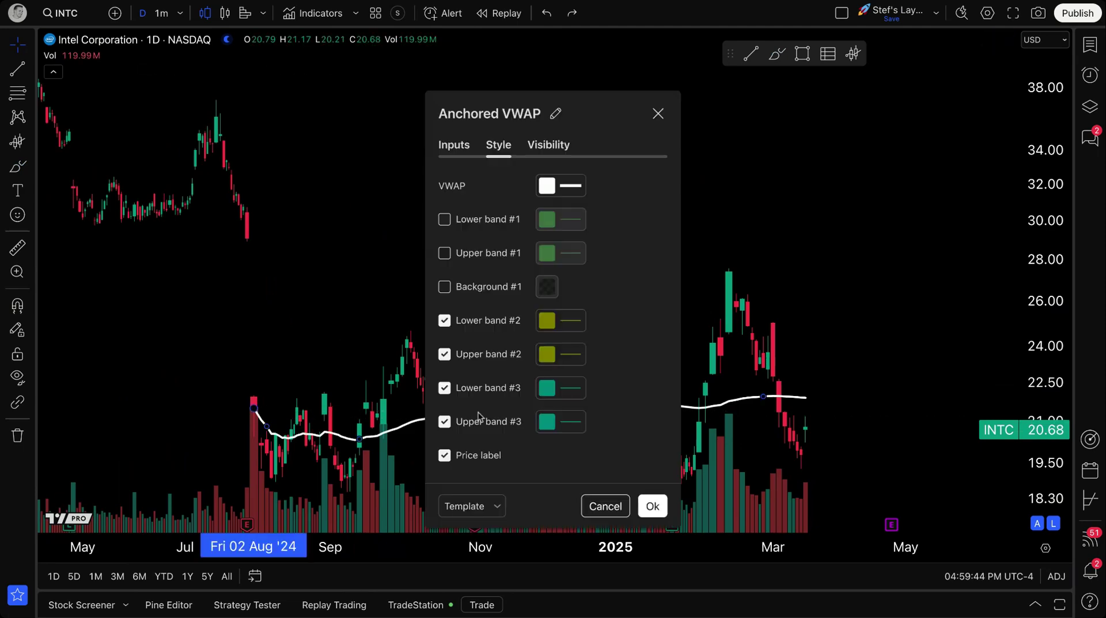
drag(582, 123, 222, 71)
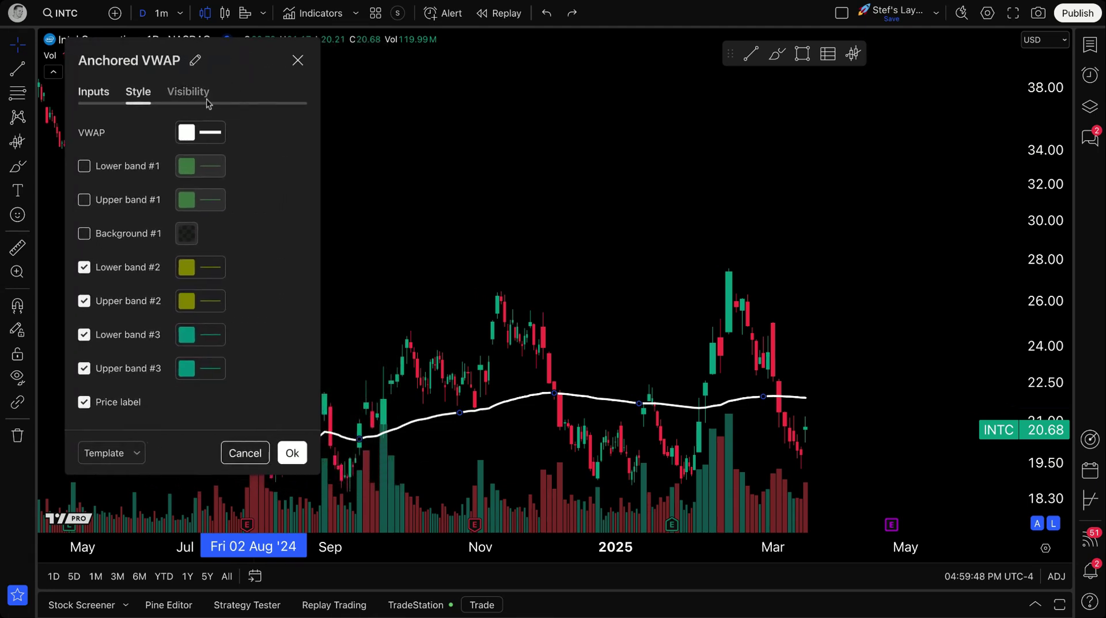
click(95, 95)
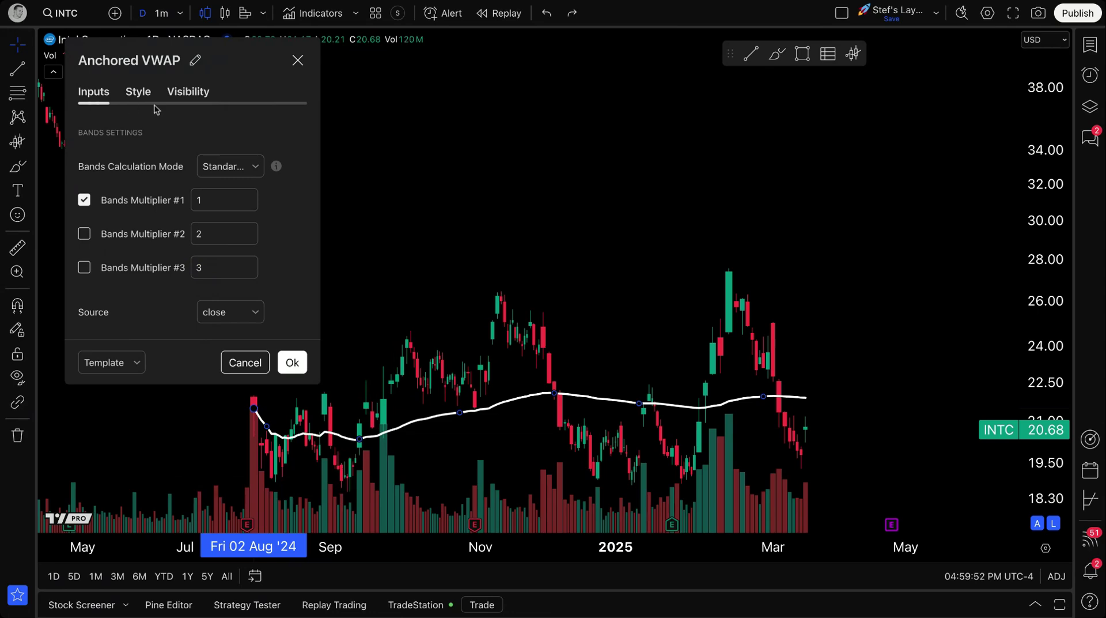
click(139, 94)
click(93, 96)
click(138, 104)
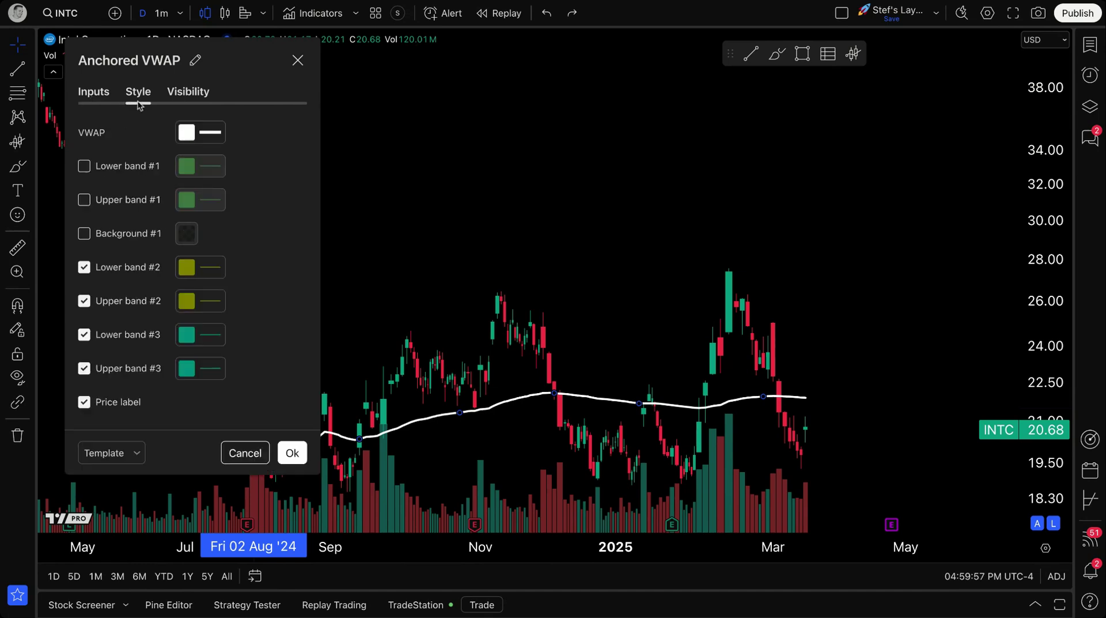
Step: Try several palette colours on the VWAP line and settle on light yellow
click(187, 132)
click(206, 175)
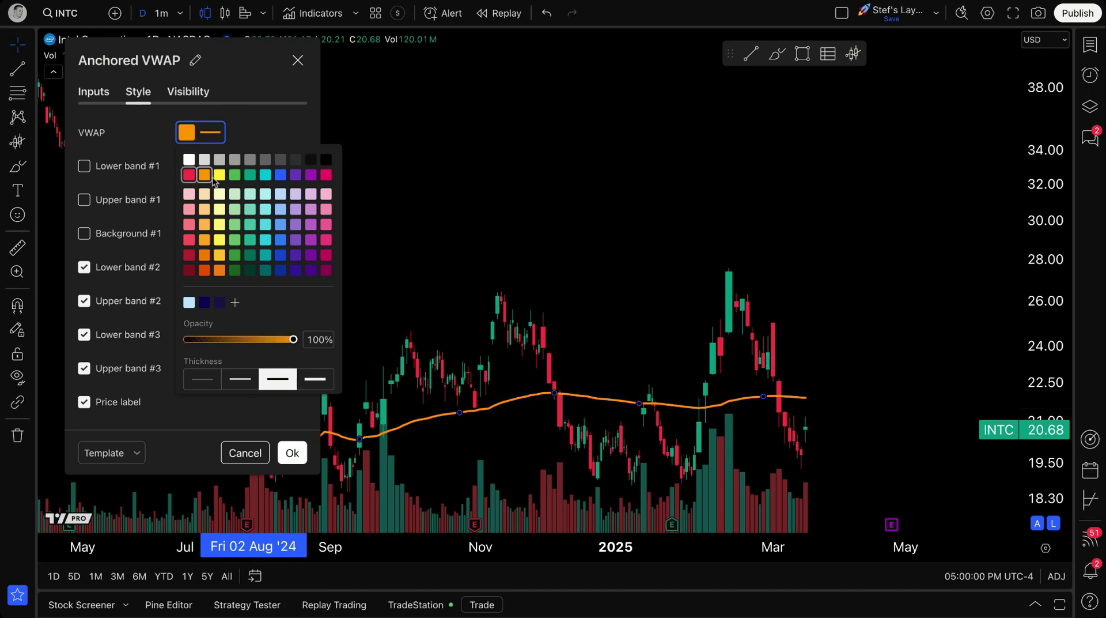
click(219, 176)
click(235, 175)
click(250, 176)
click(265, 176)
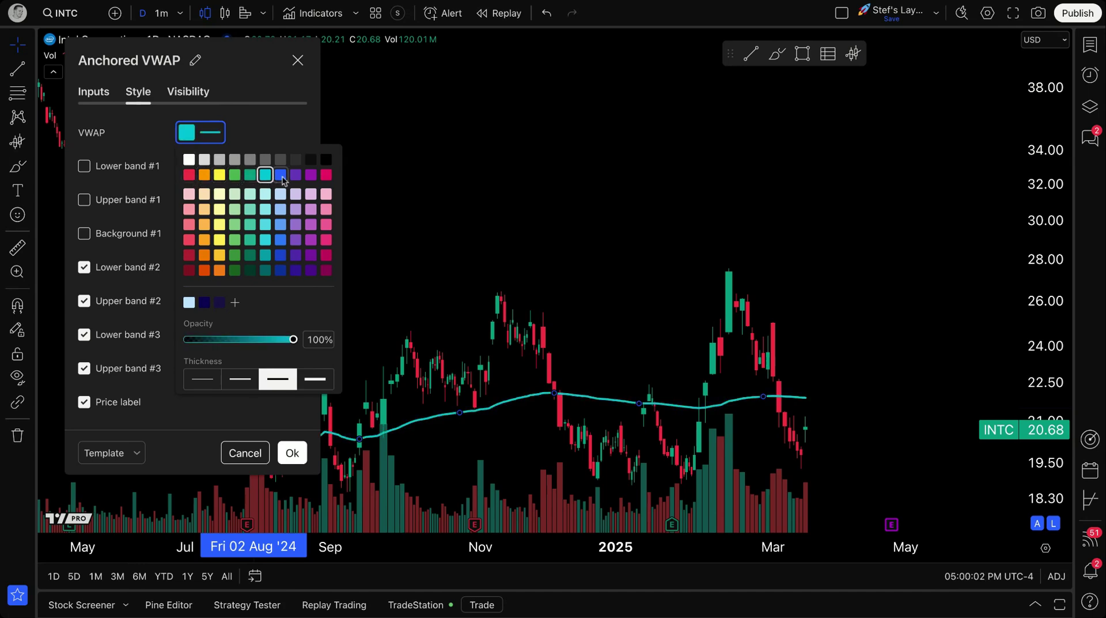
click(280, 175)
click(295, 175)
click(311, 175)
click(327, 175)
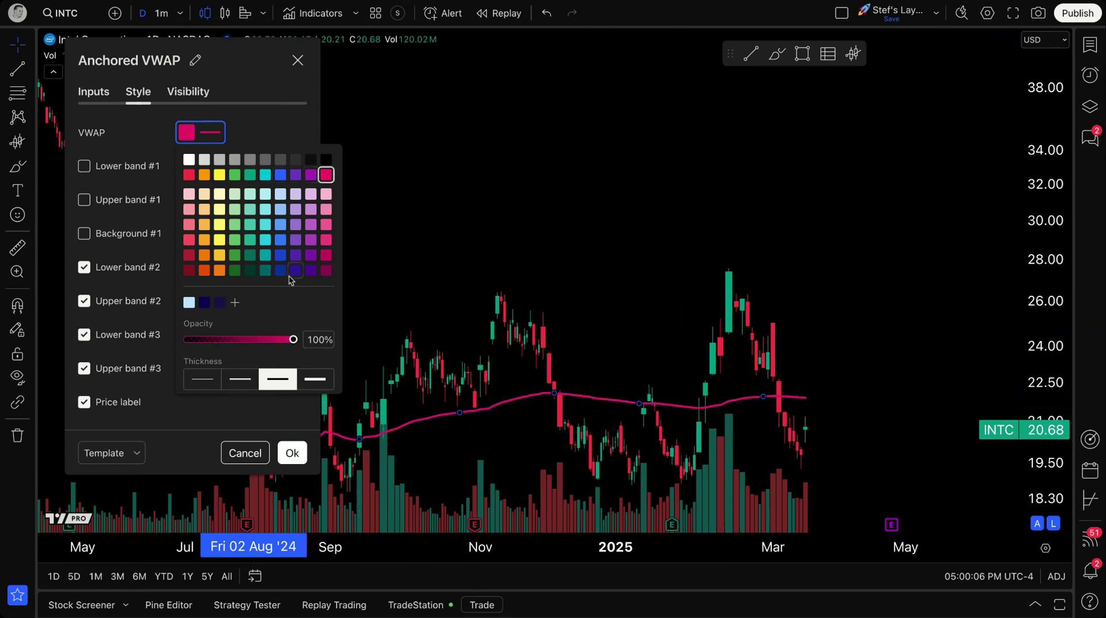
click(219, 224)
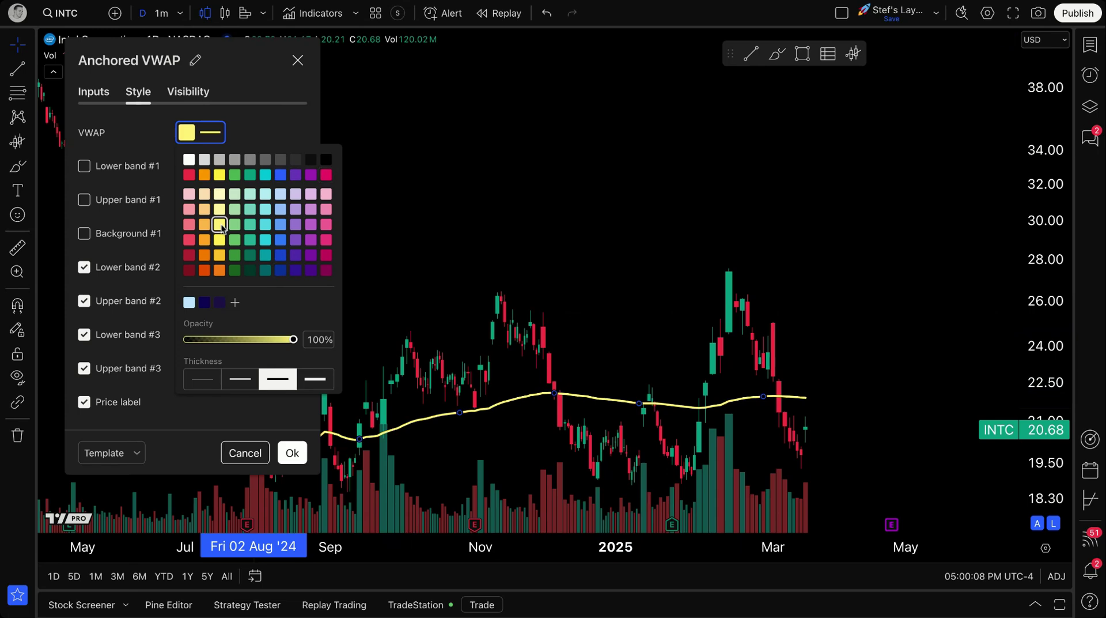
click(275, 145)
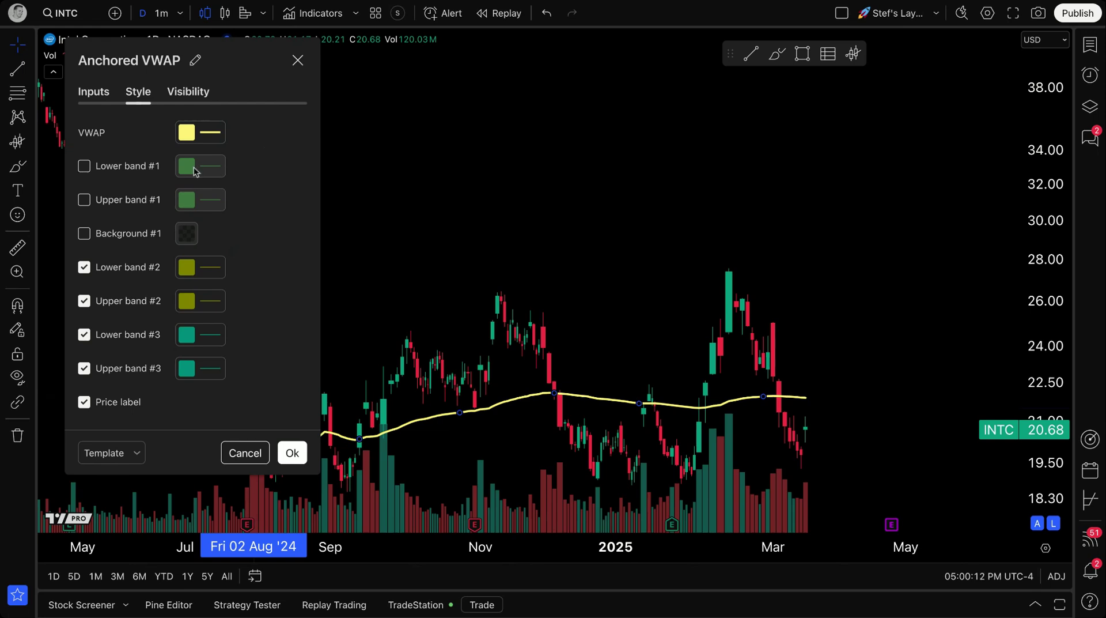
Step: Enable Bands Multiplier #2 for the Anchored VWAP, and switch Bands Multiplier #3 on and back off
click(141, 172)
click(141, 173)
click(97, 95)
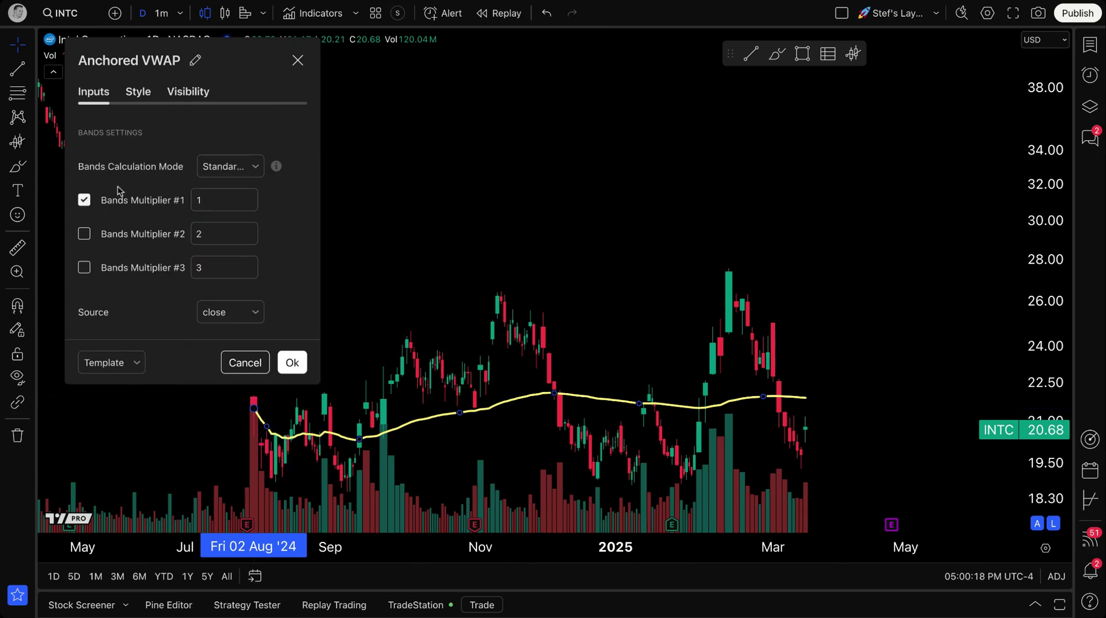
click(84, 234)
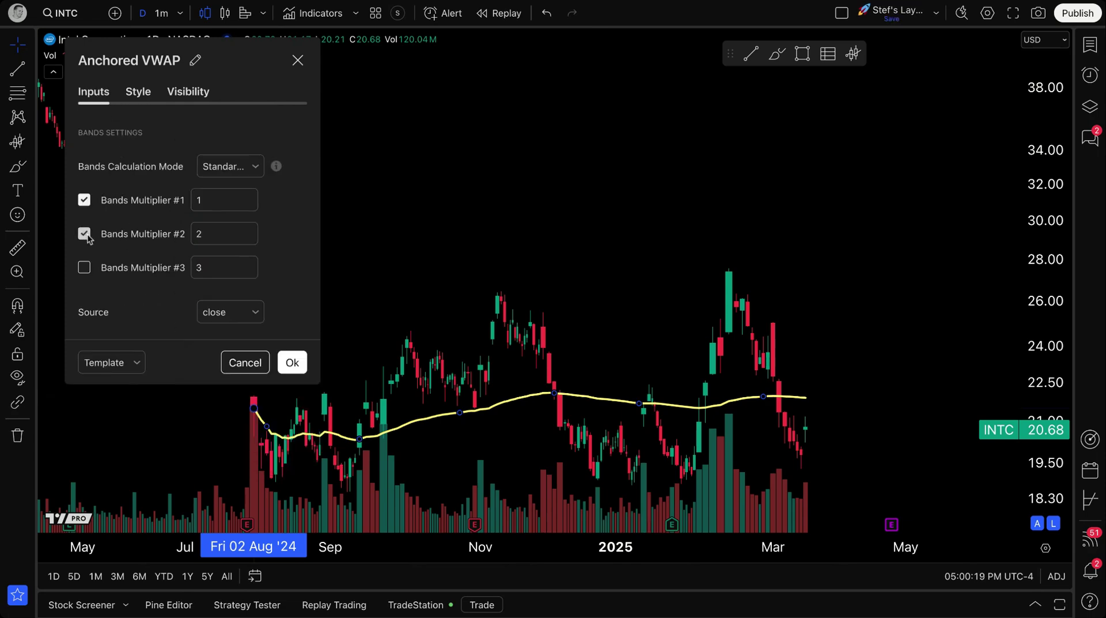
click(84, 268)
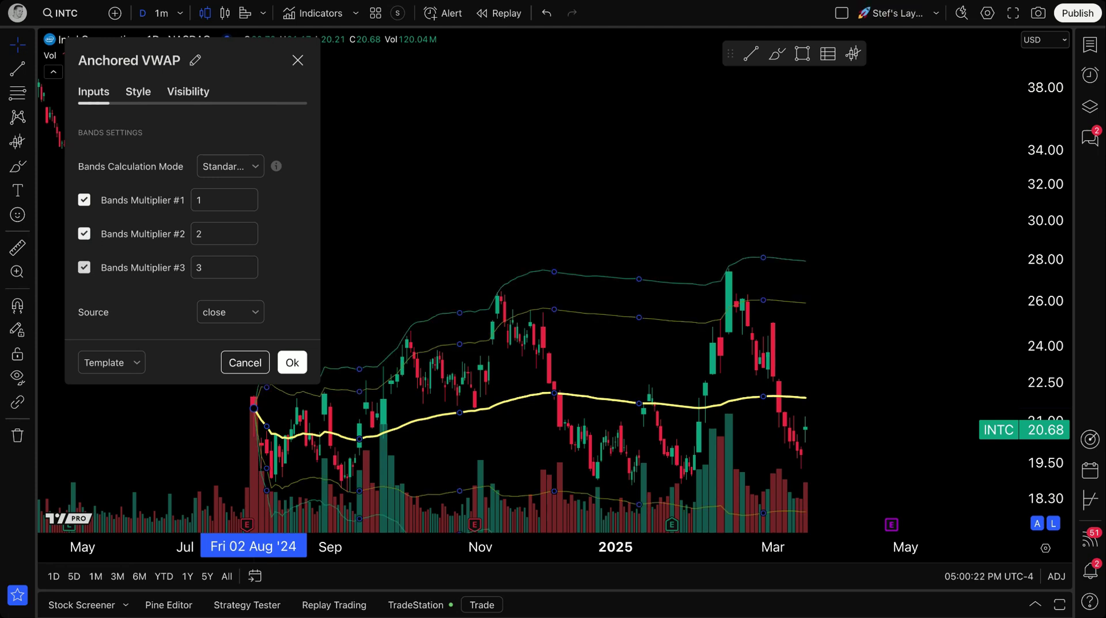
click(84, 268)
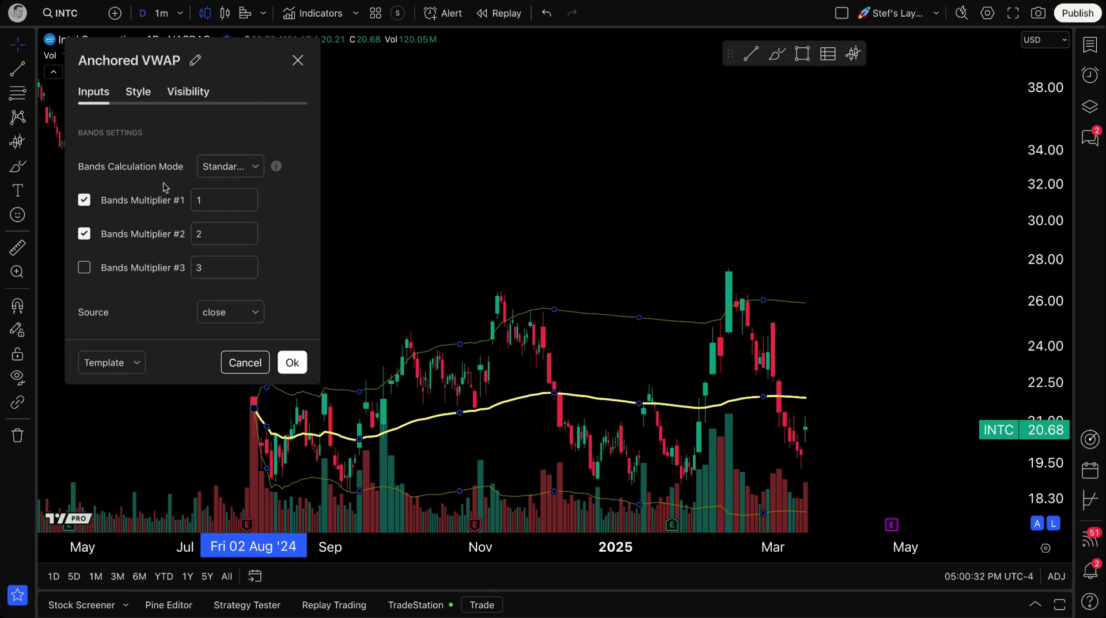
Step: Keep the bands calculation mode on Standard Deviation and enable Bands Multiplier #3 with a value of 3
click(236, 172)
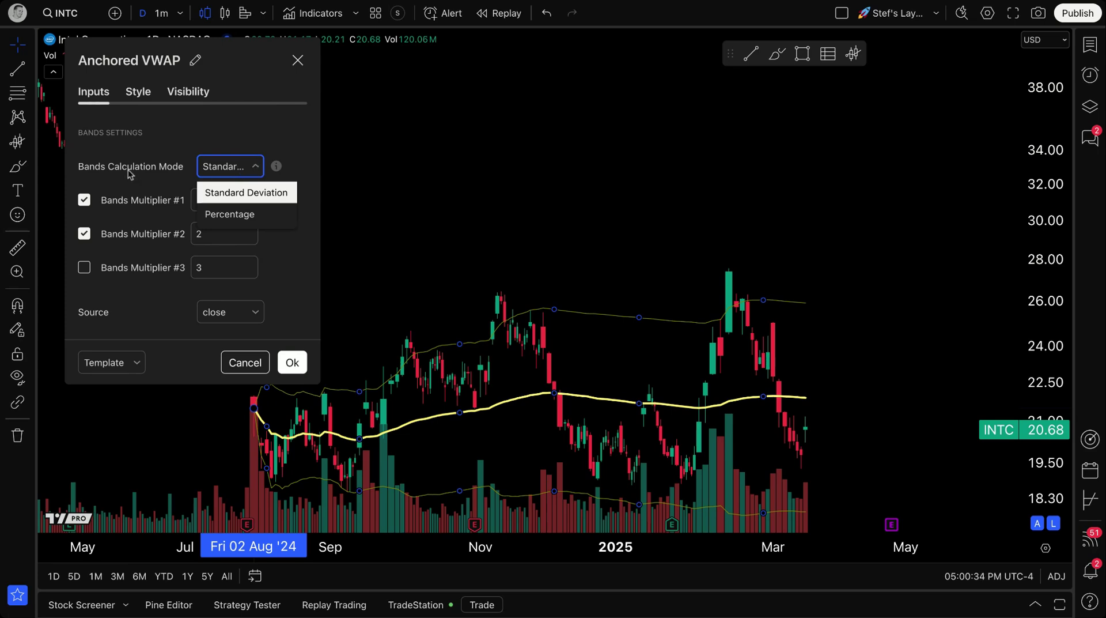
click(248, 193)
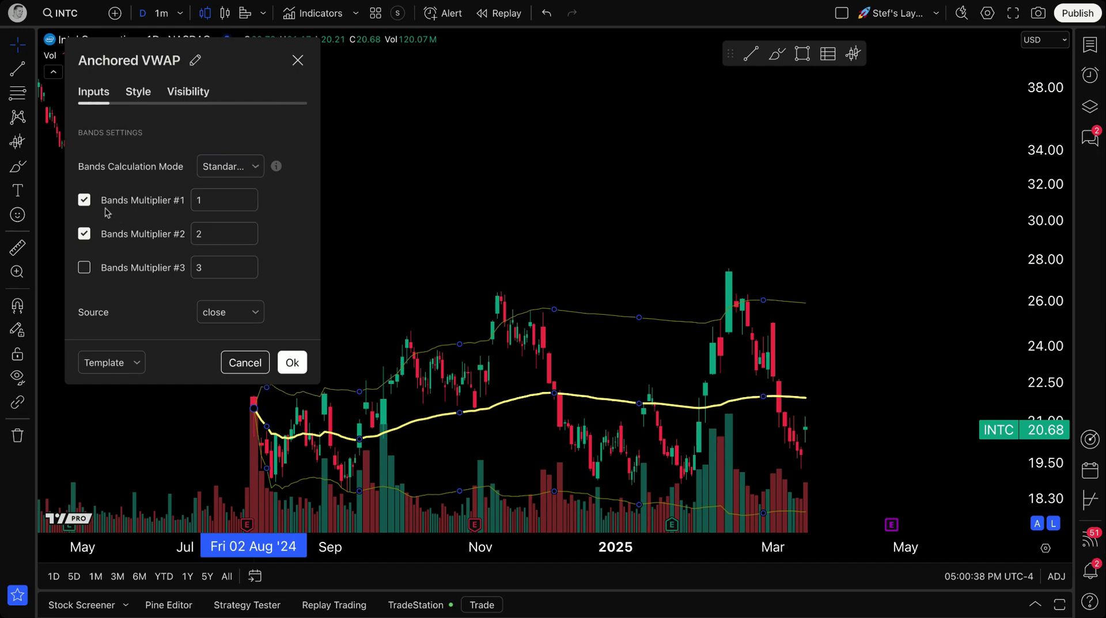
click(212, 197)
click(207, 234)
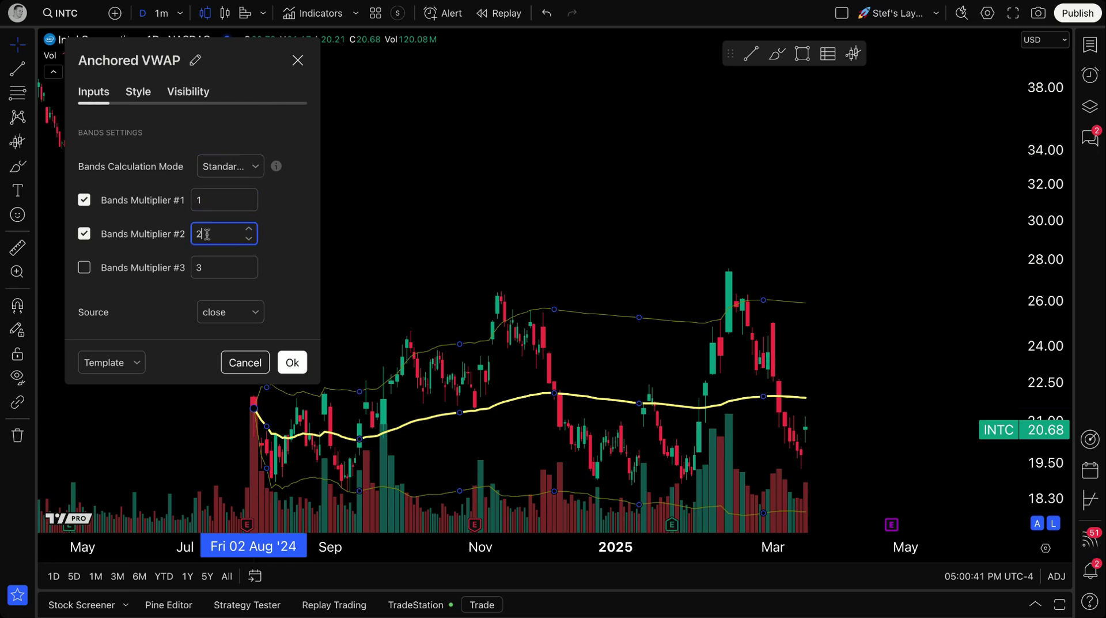
click(84, 267)
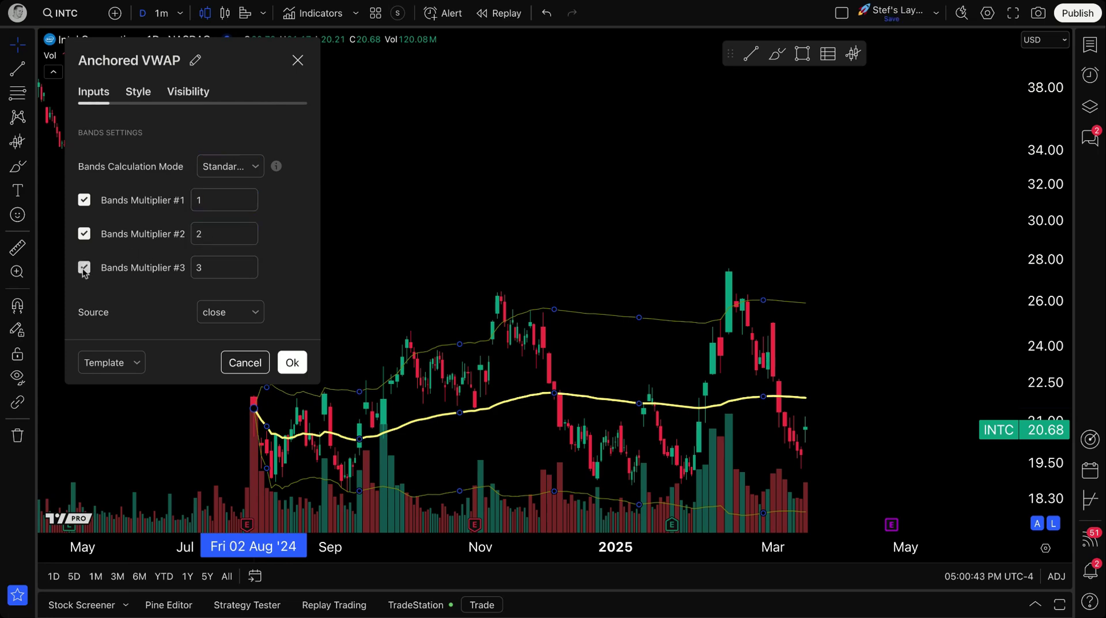
click(211, 269)
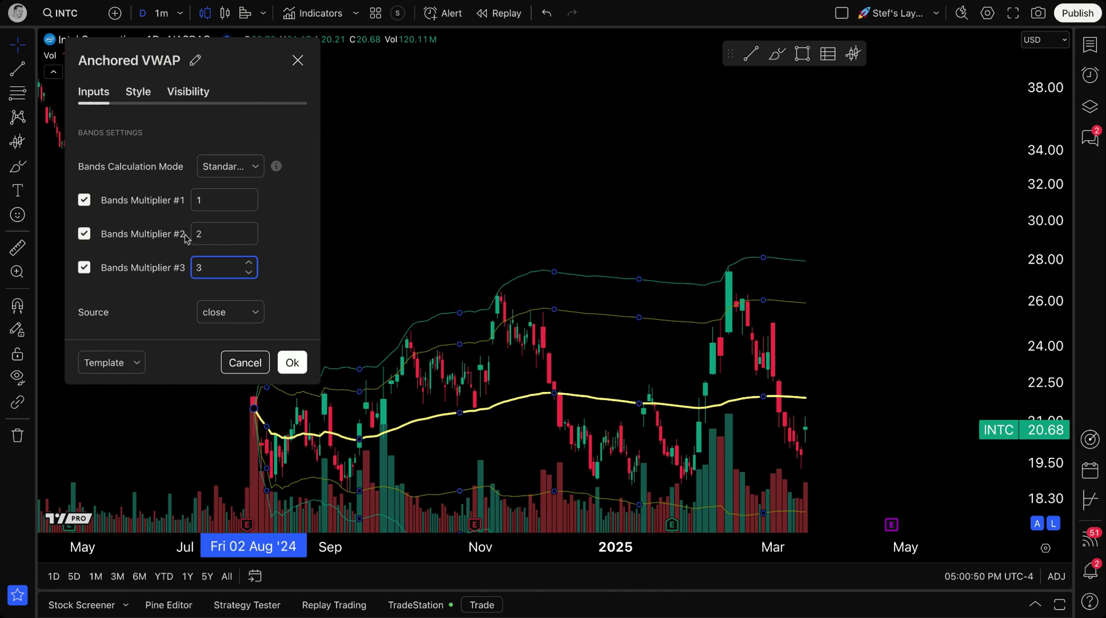
Step: Recheck the bands calculation mode and the multiplier values, and close the Anchored VWAP settings
click(223, 173)
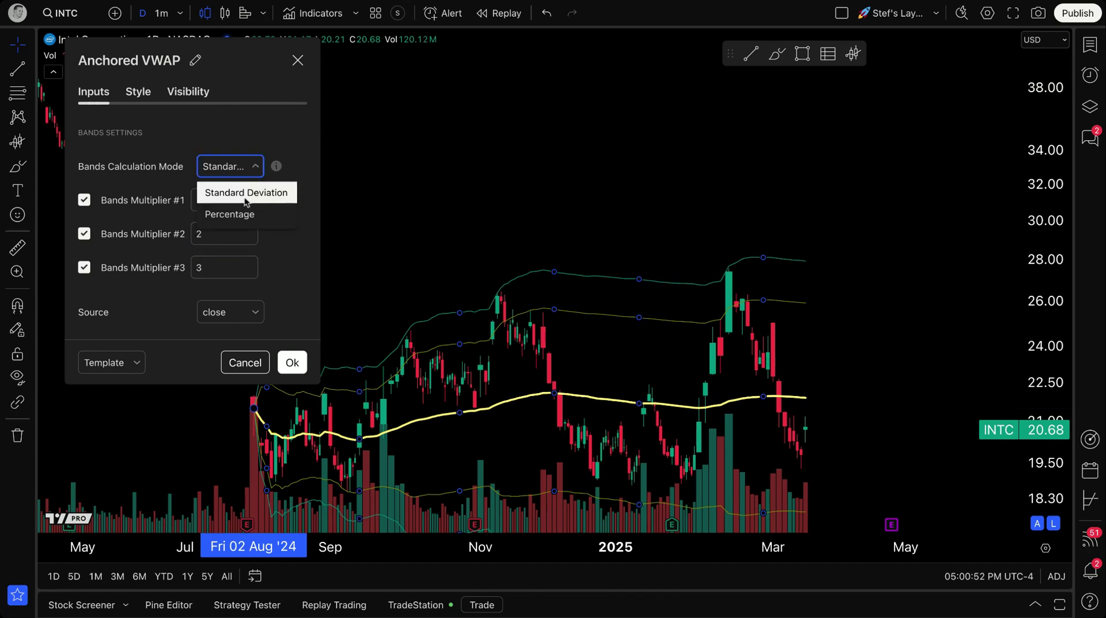
click(234, 194)
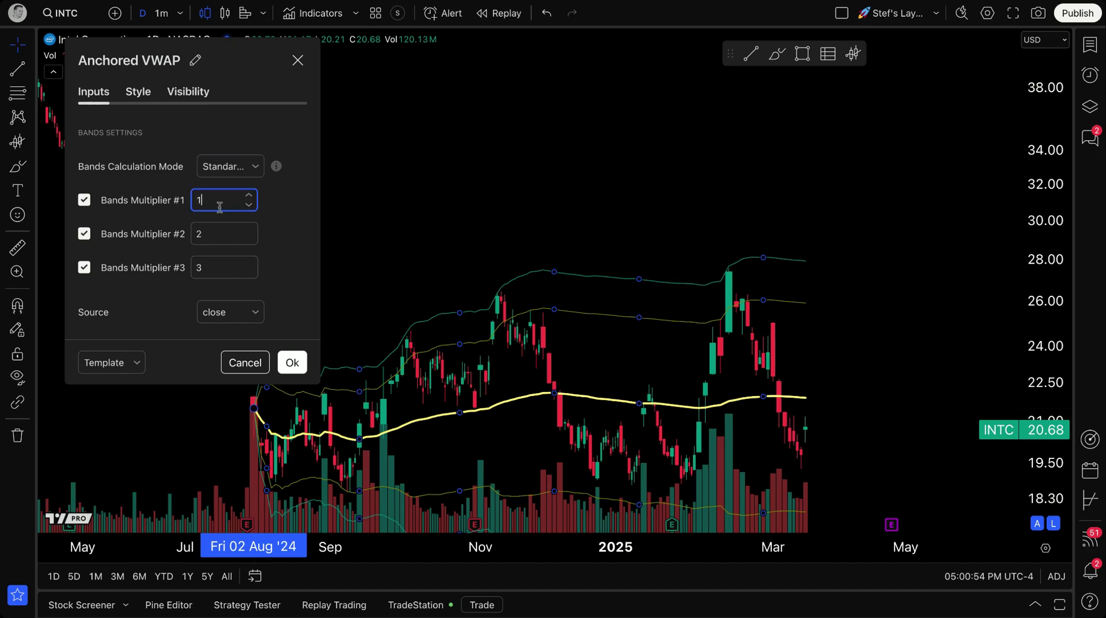
click(218, 273)
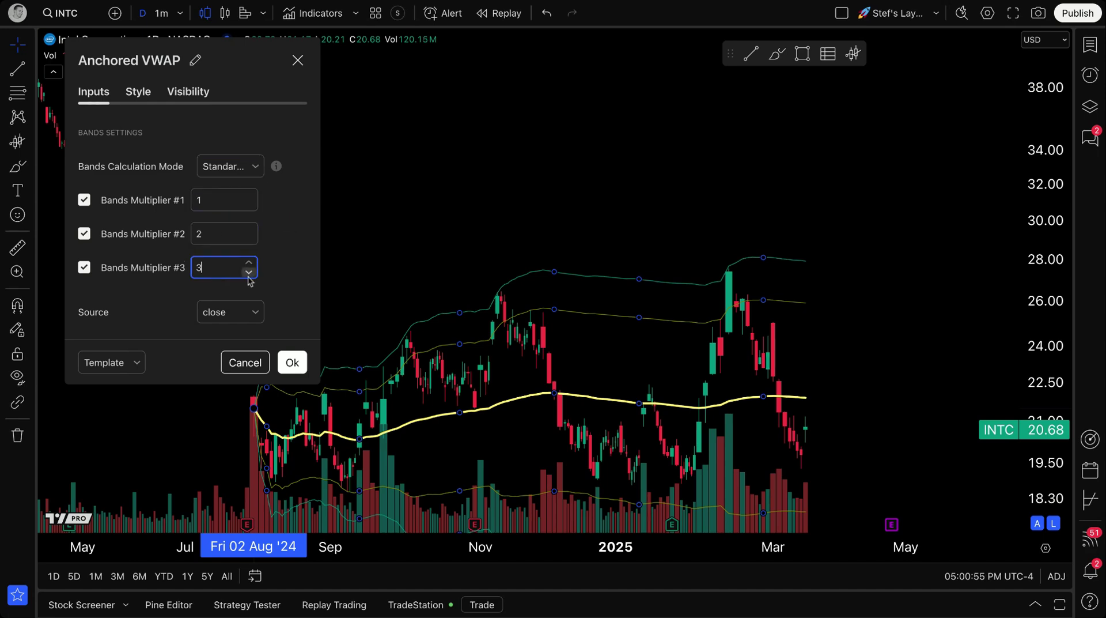
key(alt+b)
key(Escape)
Step: Circle the VWAP's early 2025 stretch with the Brush, undo the drawing and return to the crosshair cursor
mouse_move(724, 387)
mouse_down()
mouse_move(795, 381)
mouse_move(697, 383)
mouse_move(755, 376)
mouse_up()
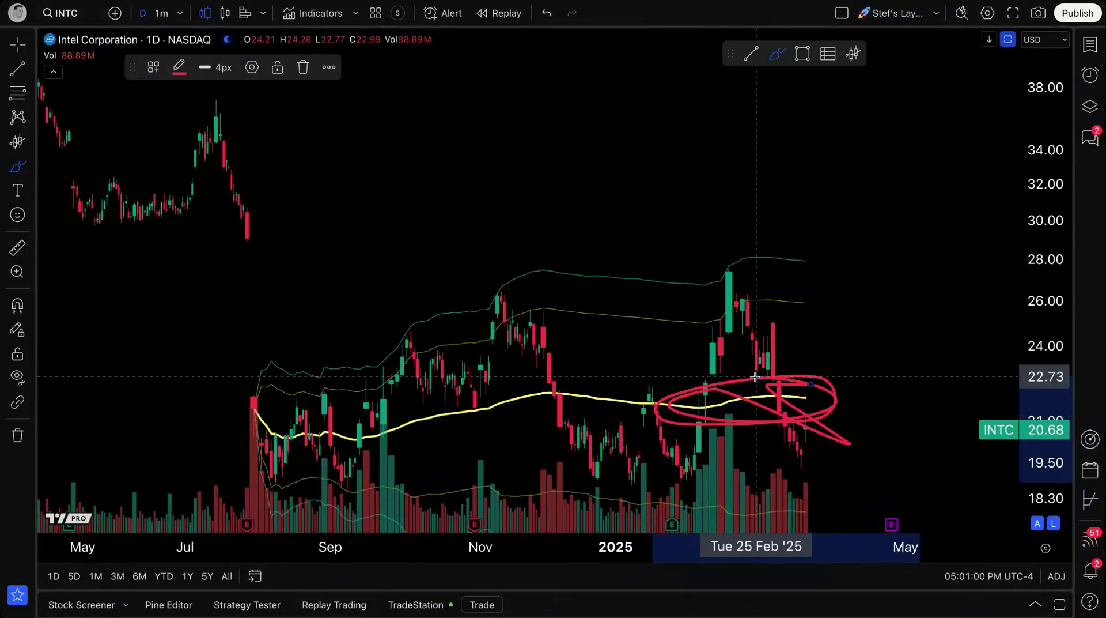
key(ctrl+z)
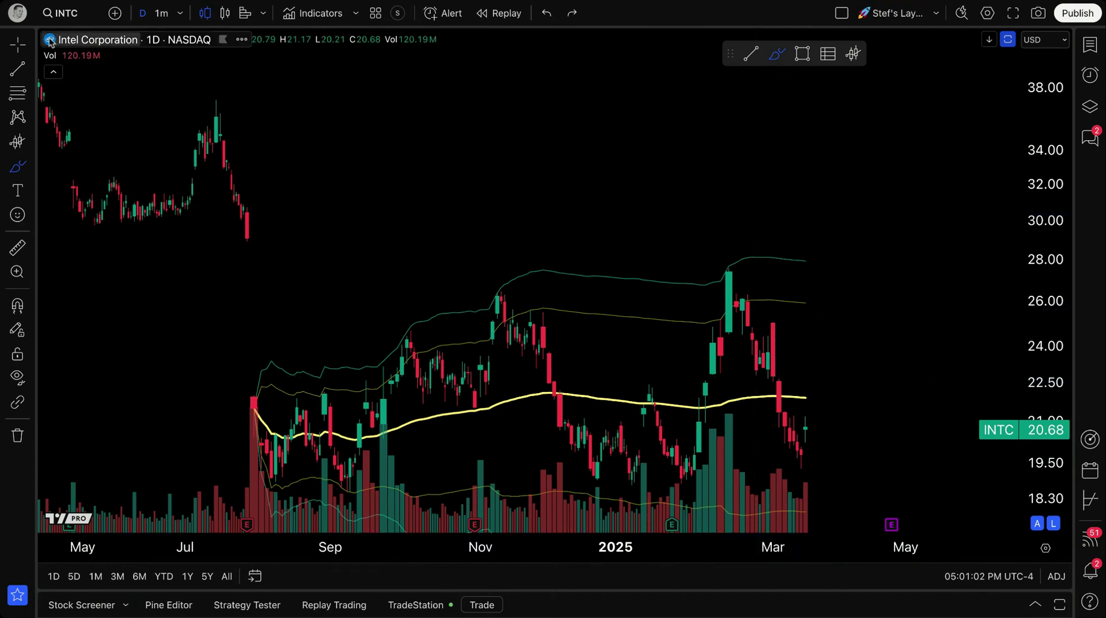
click(17, 44)
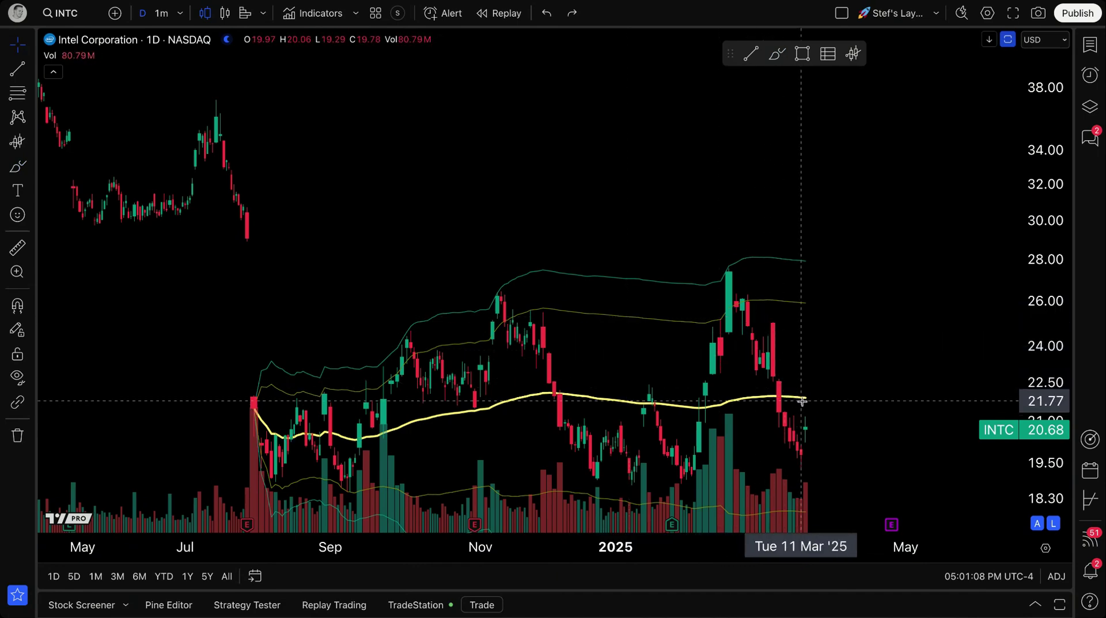
Step: Circle the VWAP's 2 August 2024 anchor candle with the Brush, undo the circle and return to the crosshair cursor
click(15, 165)
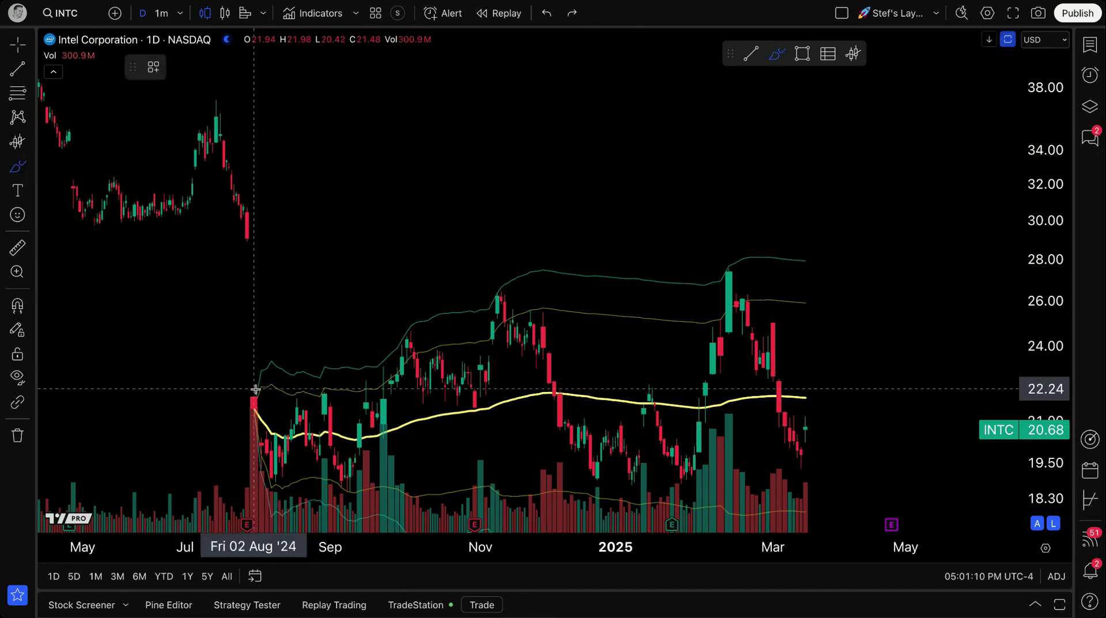
mouse_move(254, 388)
mouse_down()
mouse_move(259, 416)
mouse_move(254, 409)
mouse_up()
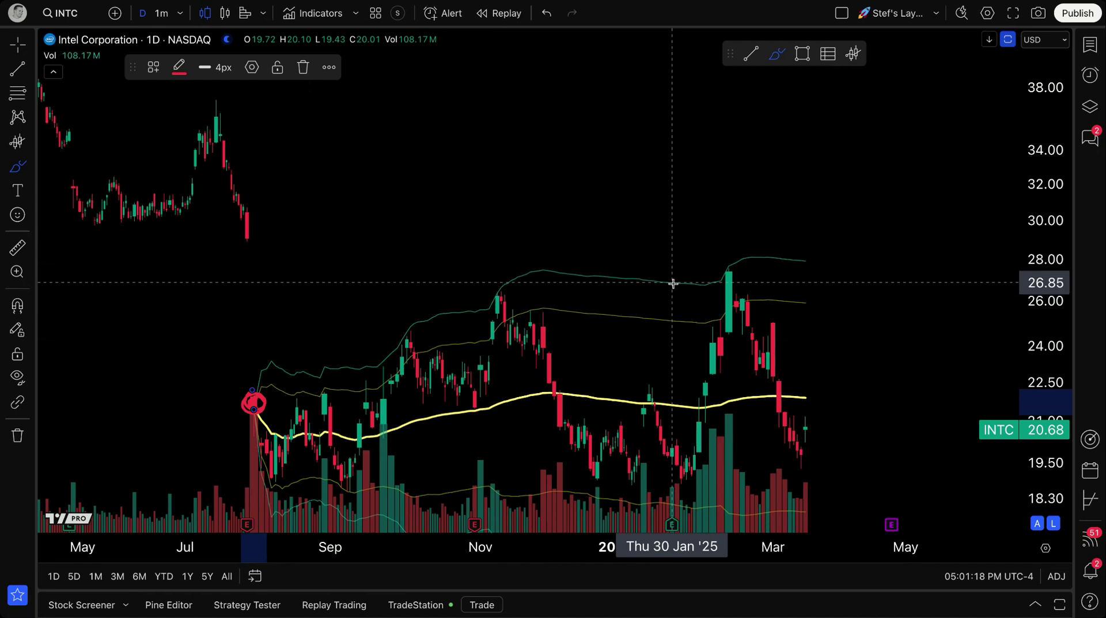
key(ctrl+z)
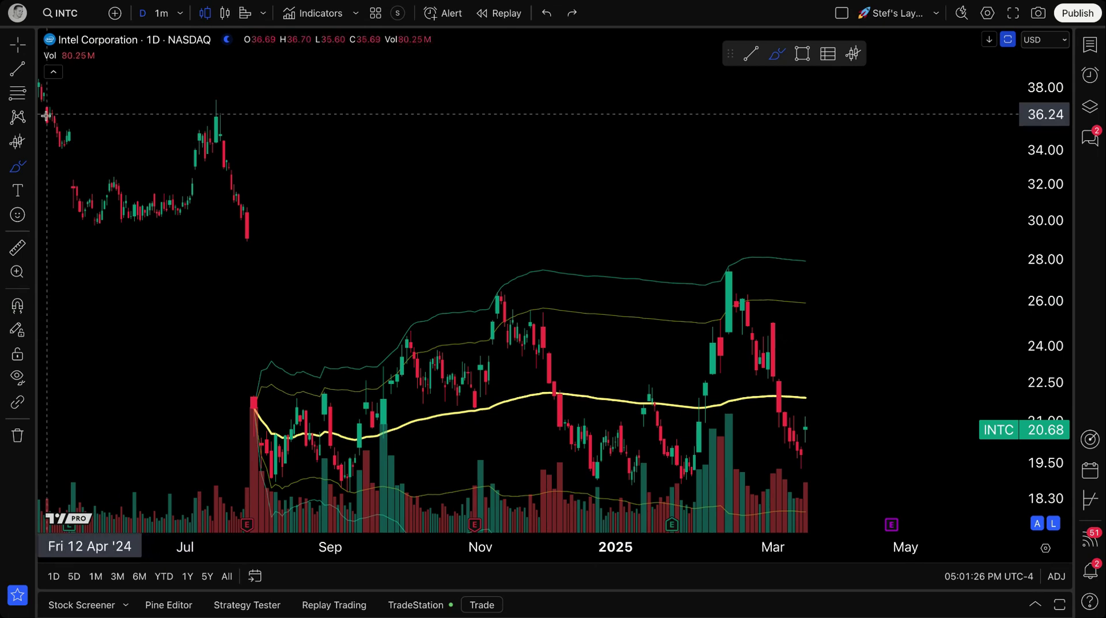
click(32, 141)
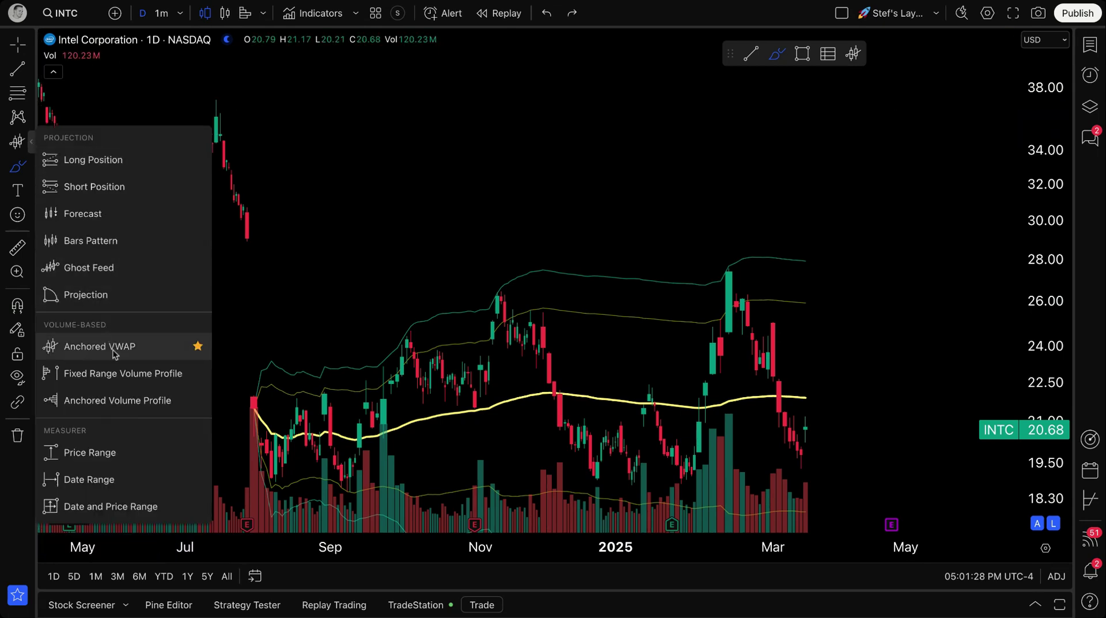
click(17, 44)
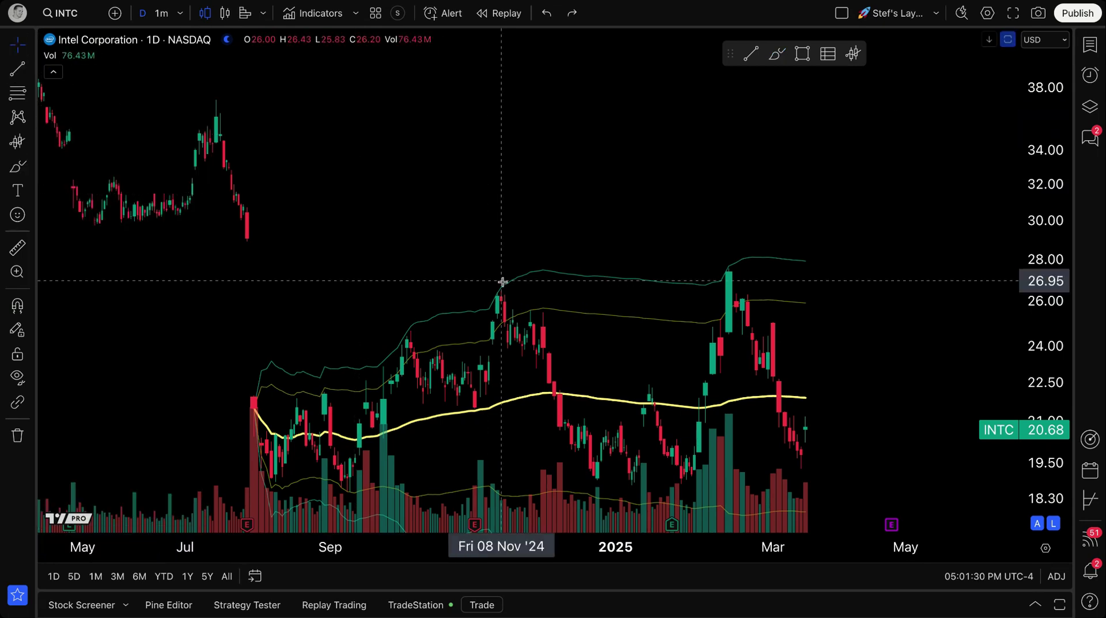
click(633, 280)
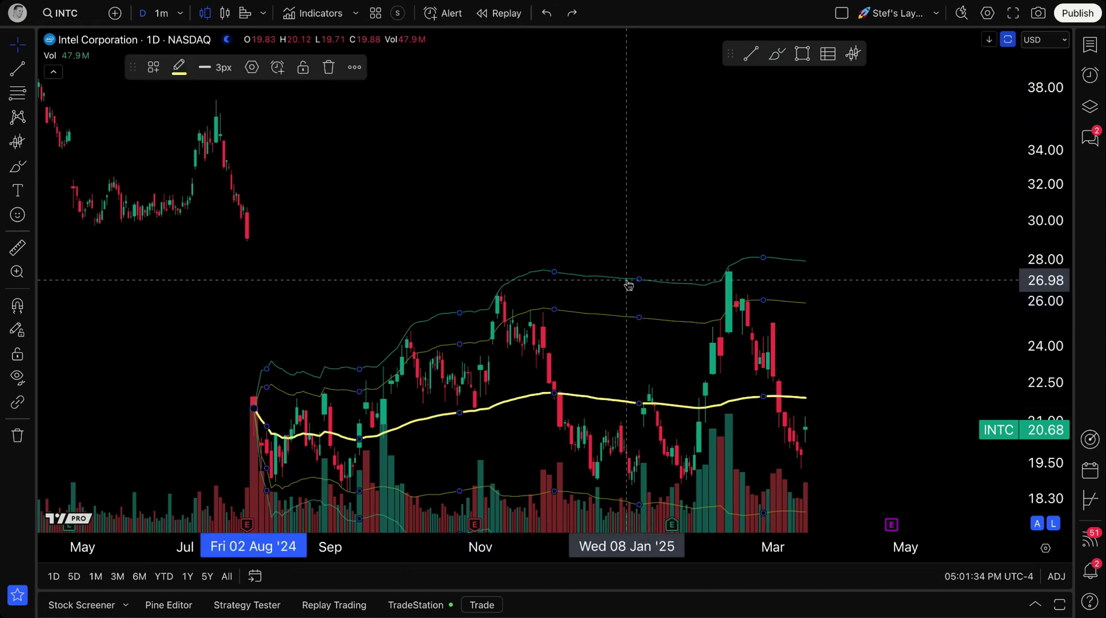
double_click(628, 282)
drag(614, 164, 258, 59)
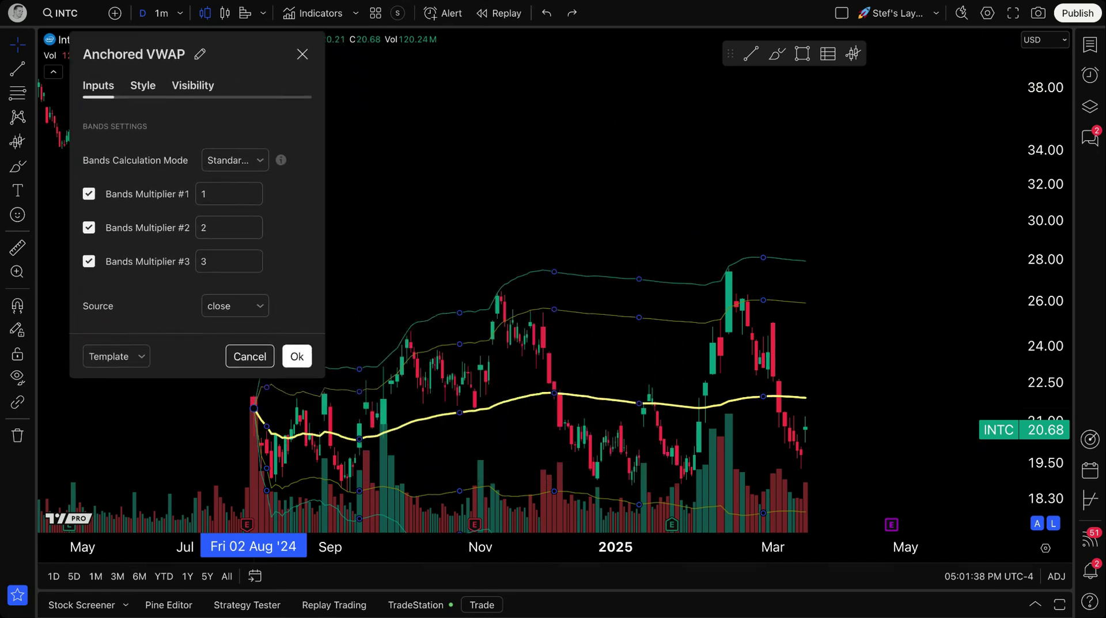
scroll(521, 182, up, 3)
key(Escape)
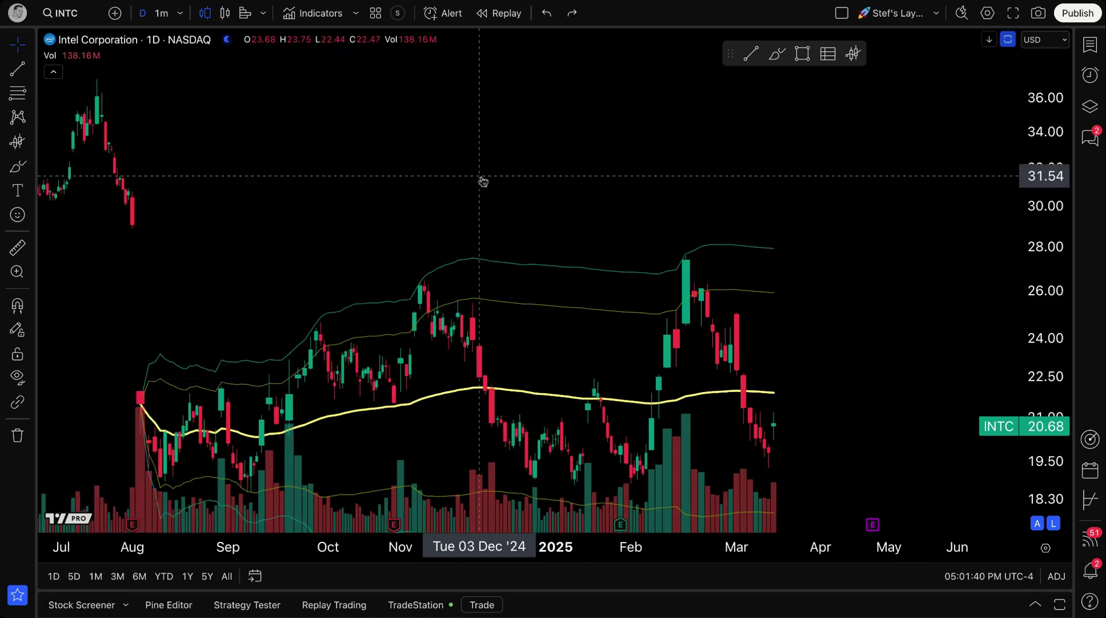
Step: Set the Anchored VWAP's bands calculation mode to Percentage
scroll(647, 158, up, 5)
scroll(519, 237, down, 8)
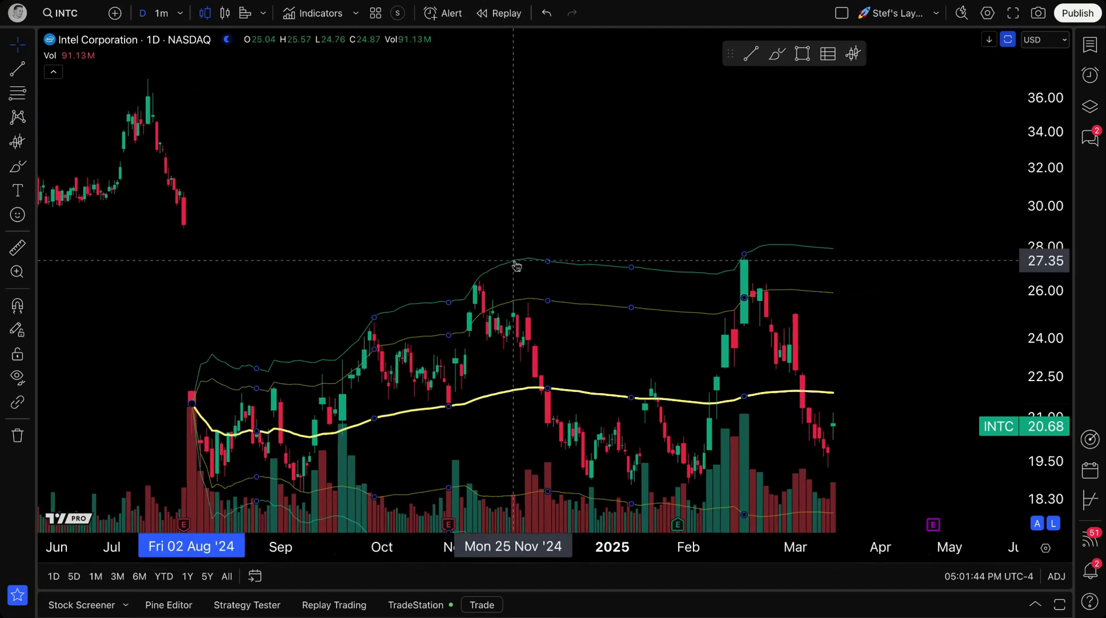
double_click(511, 260)
drag(608, 165, 235, 67)
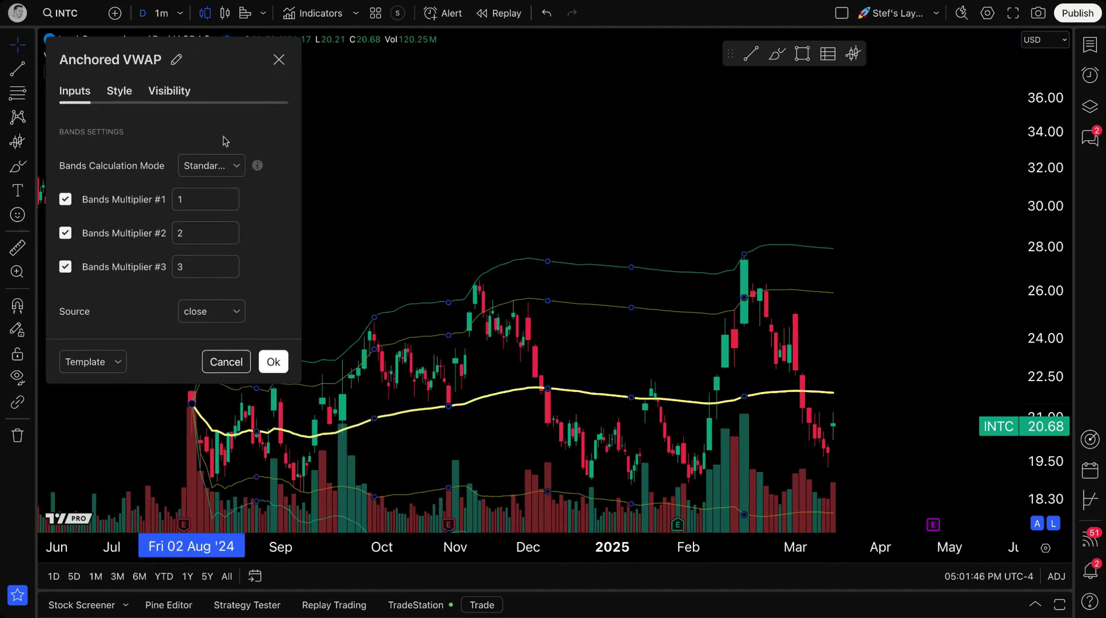
click(226, 166)
click(223, 214)
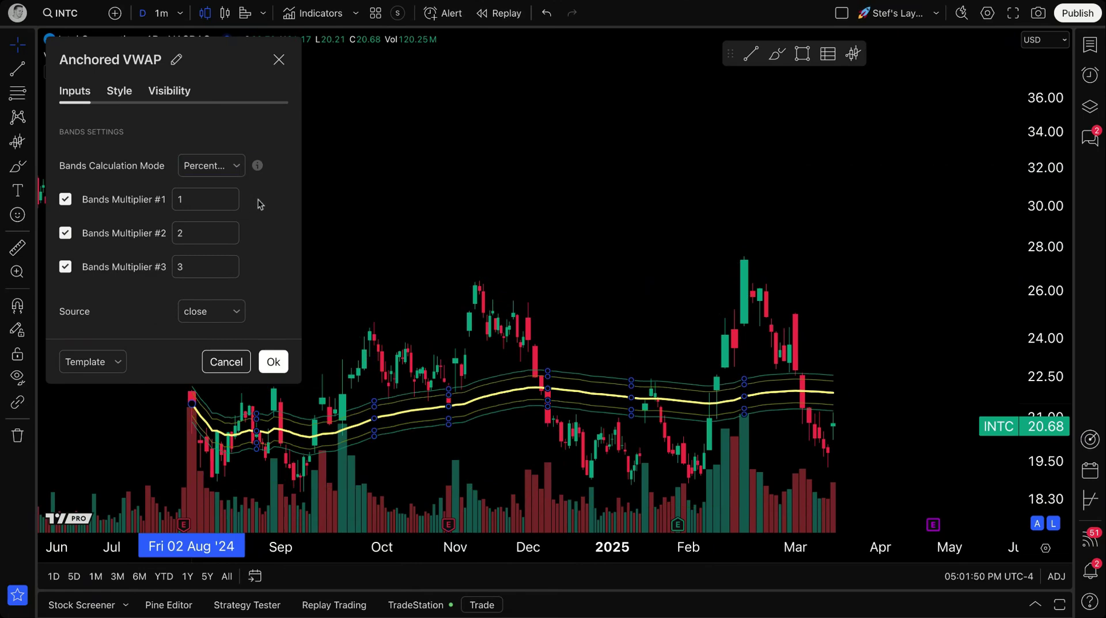
Step: Set the Anchored VWAP's band multipliers #1, #2 and #3 to 5, 10 and 15
click(211, 199)
click(200, 236)
text(10)
click(199, 263)
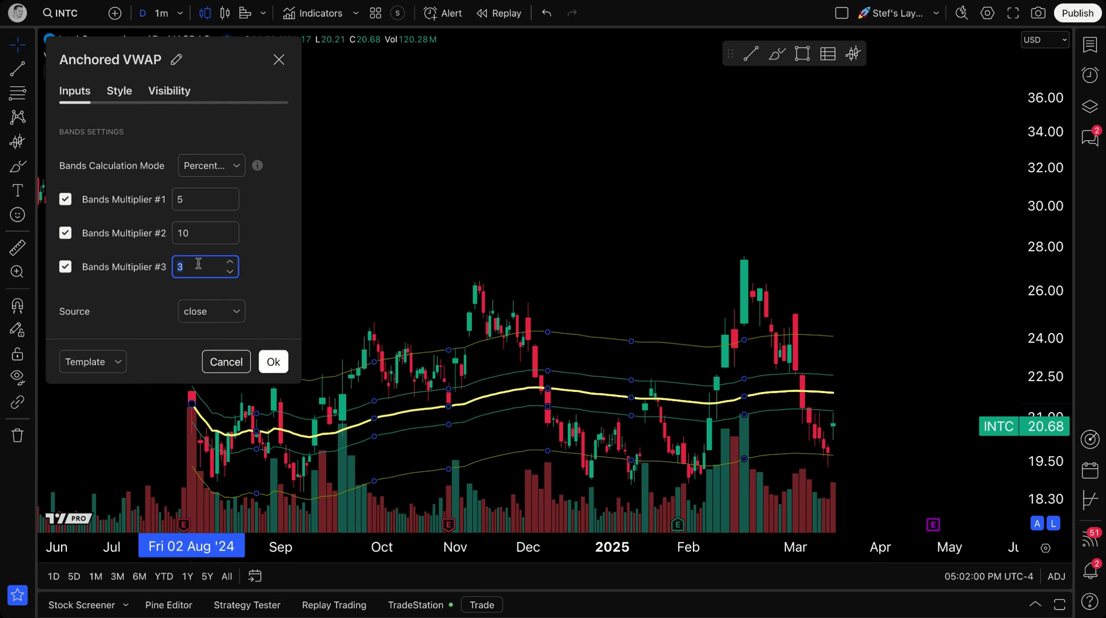
text(15)
click(248, 247)
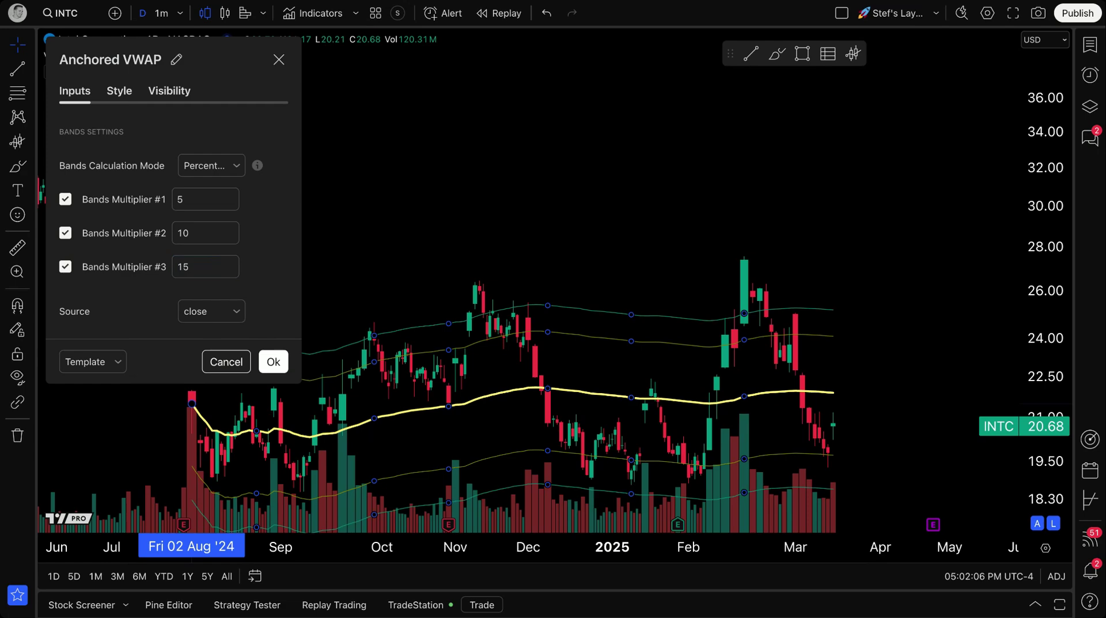
click(182, 201)
Step: Enable Background #1, Upper band #1 and Lower band #1 in the Anchored VWAP's style settings
click(128, 97)
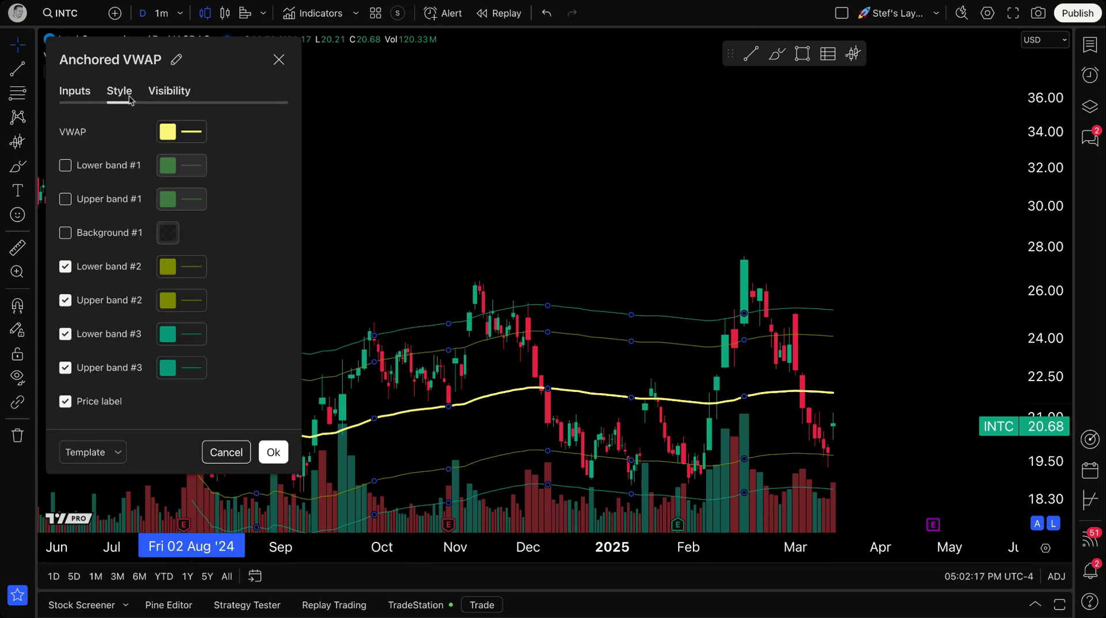
click(119, 238)
click(111, 197)
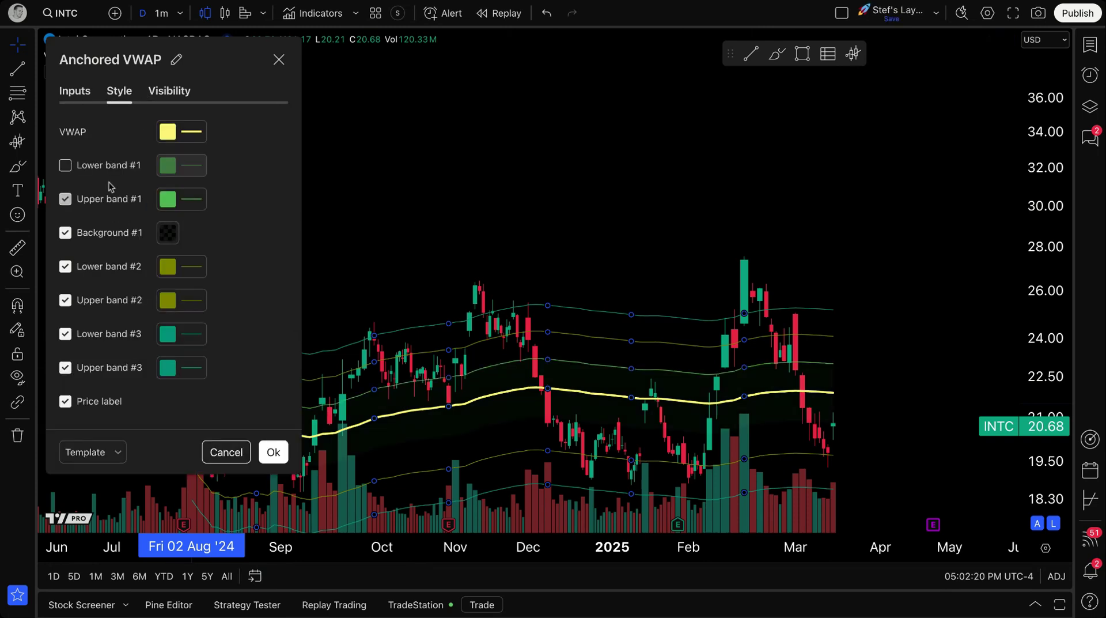
click(110, 166)
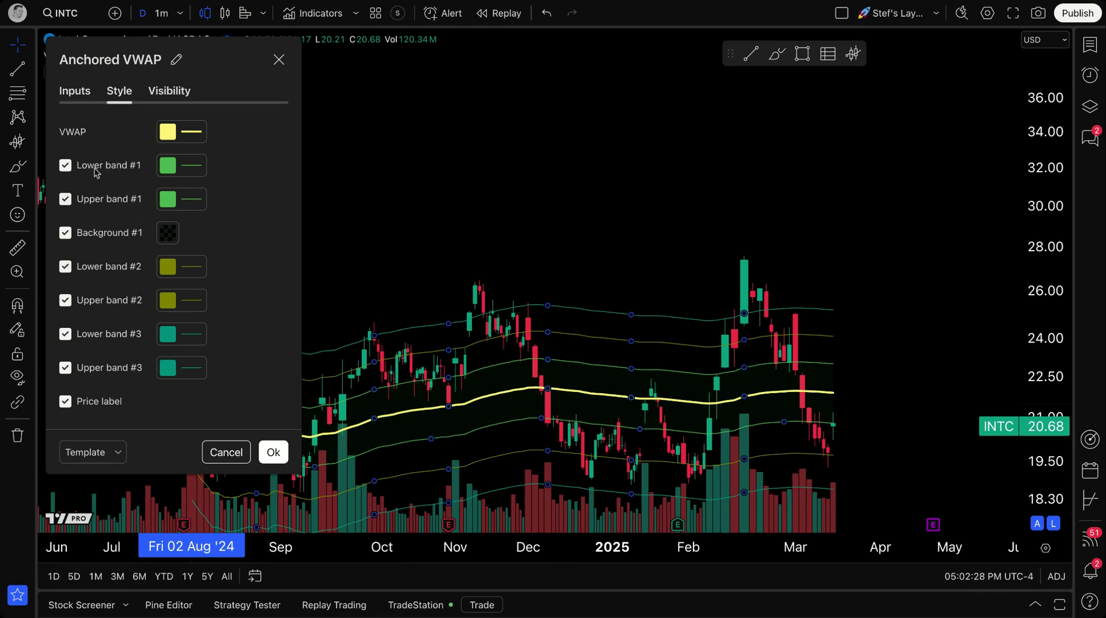
Step: Hide and show Lower band #1, and do the same with Upper band #1, to demonstrate the lines they control
click(120, 169)
click(120, 169)
click(121, 199)
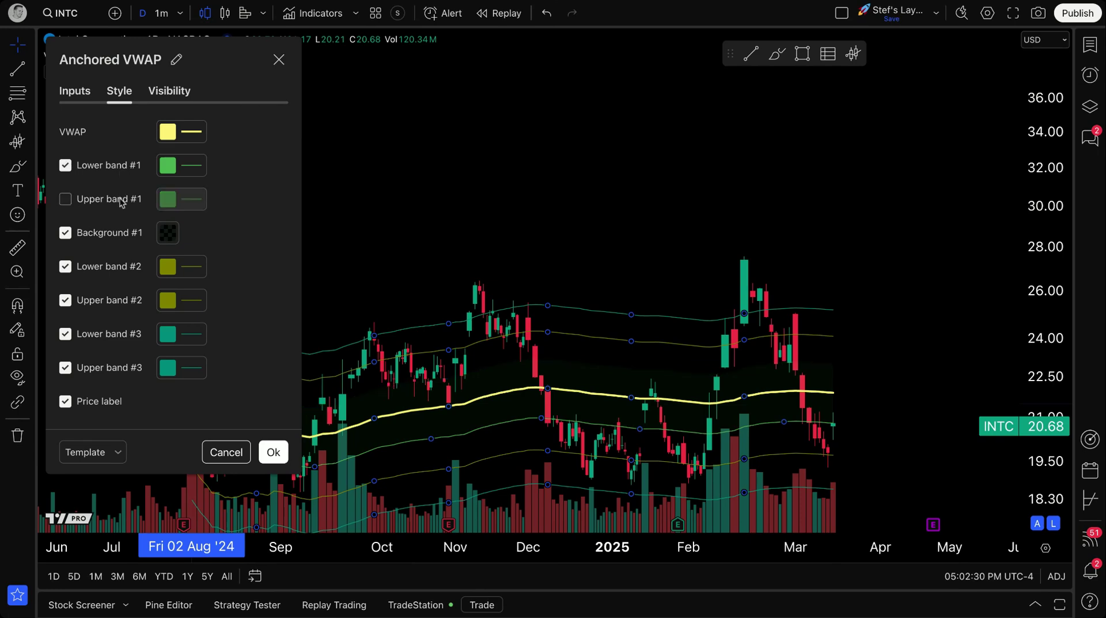
click(121, 200)
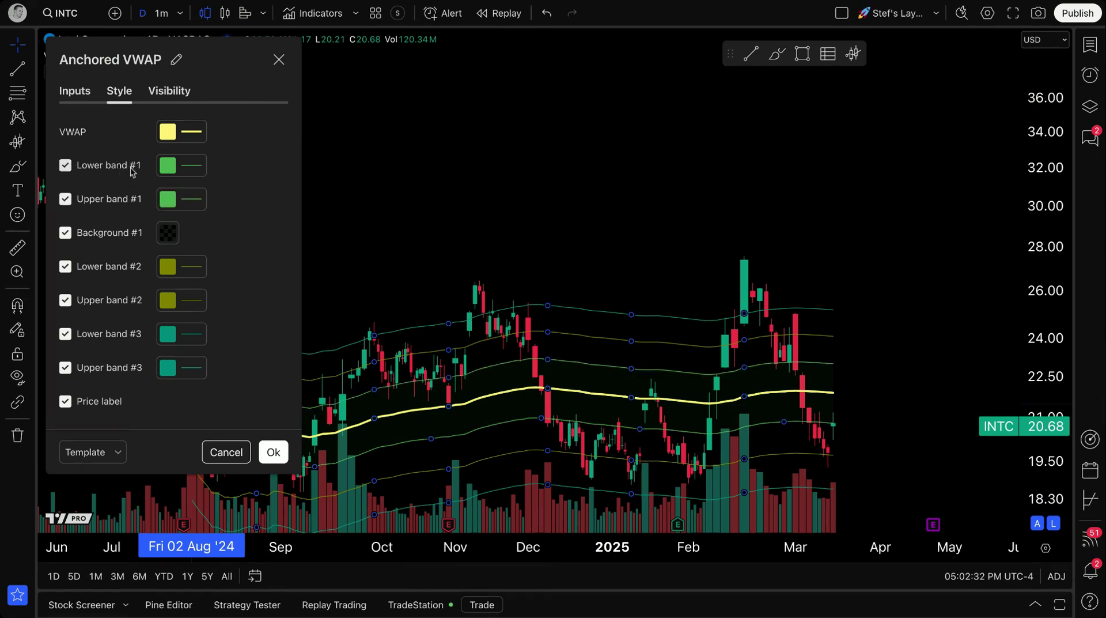
Step: Compare the three band multiplier values with the corresponding lower and upper band style entries
click(88, 102)
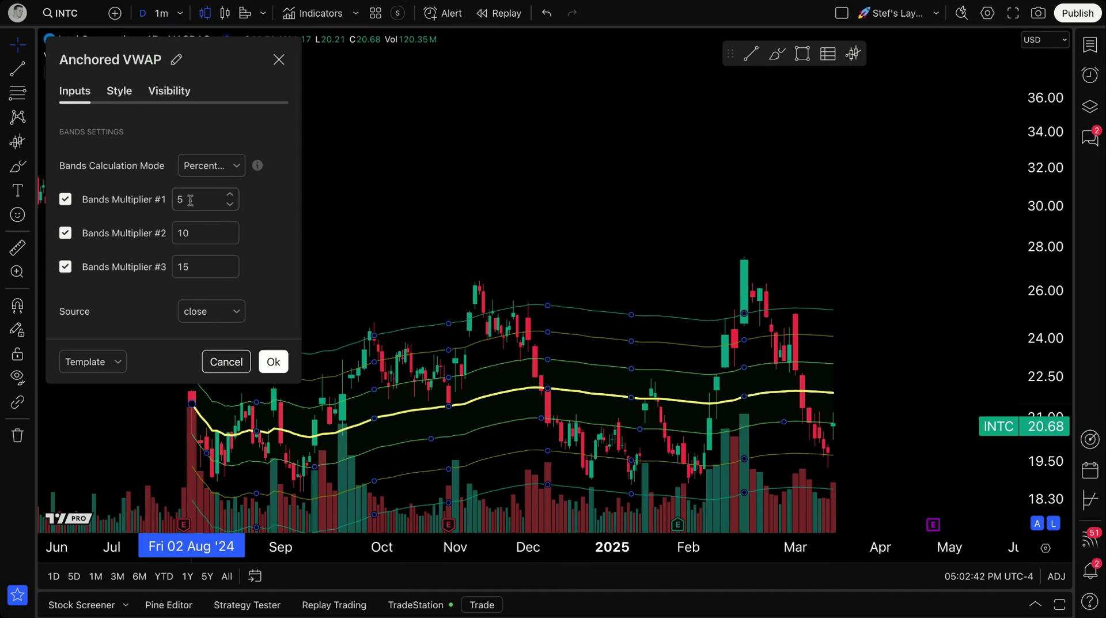
click(119, 92)
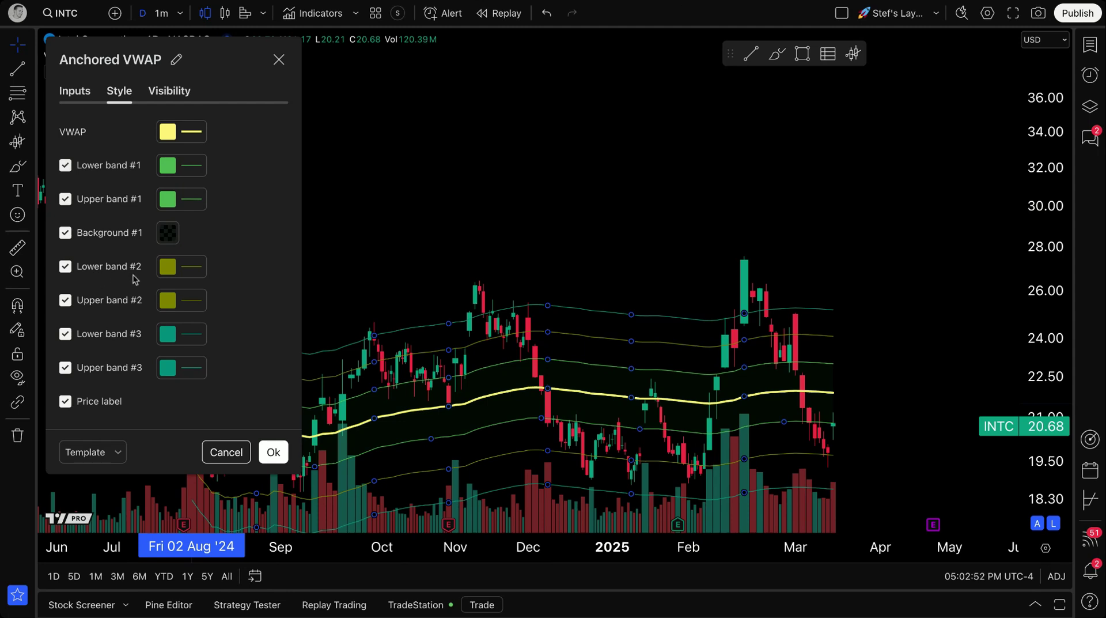
click(86, 98)
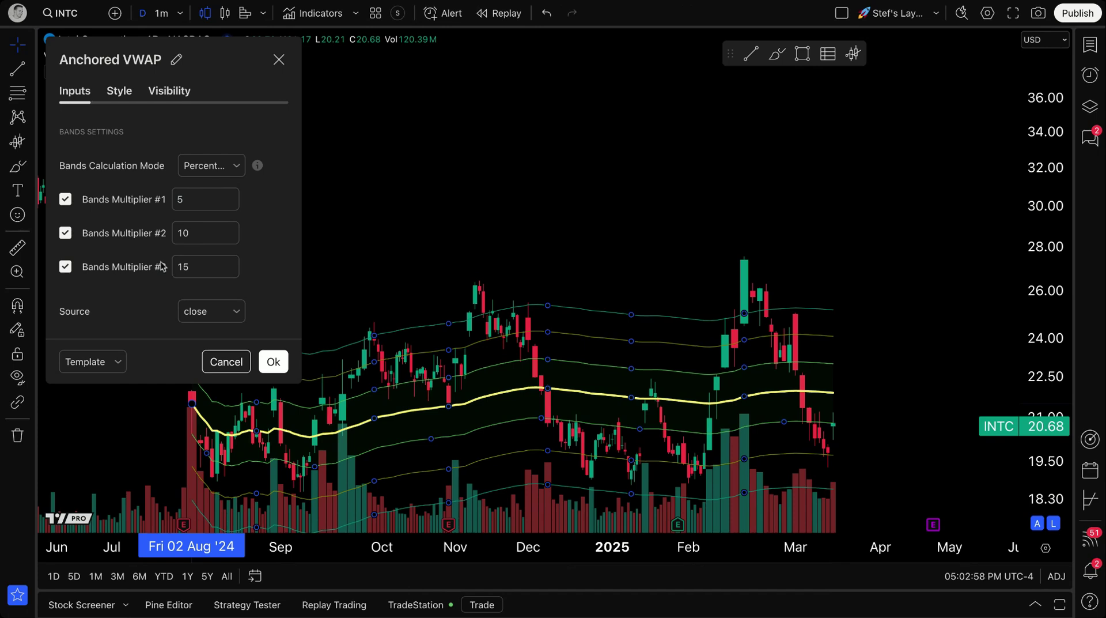
Step: Hide the upper and lower bands #3 and #2 in the Anchored VWAP's style settings
click(119, 92)
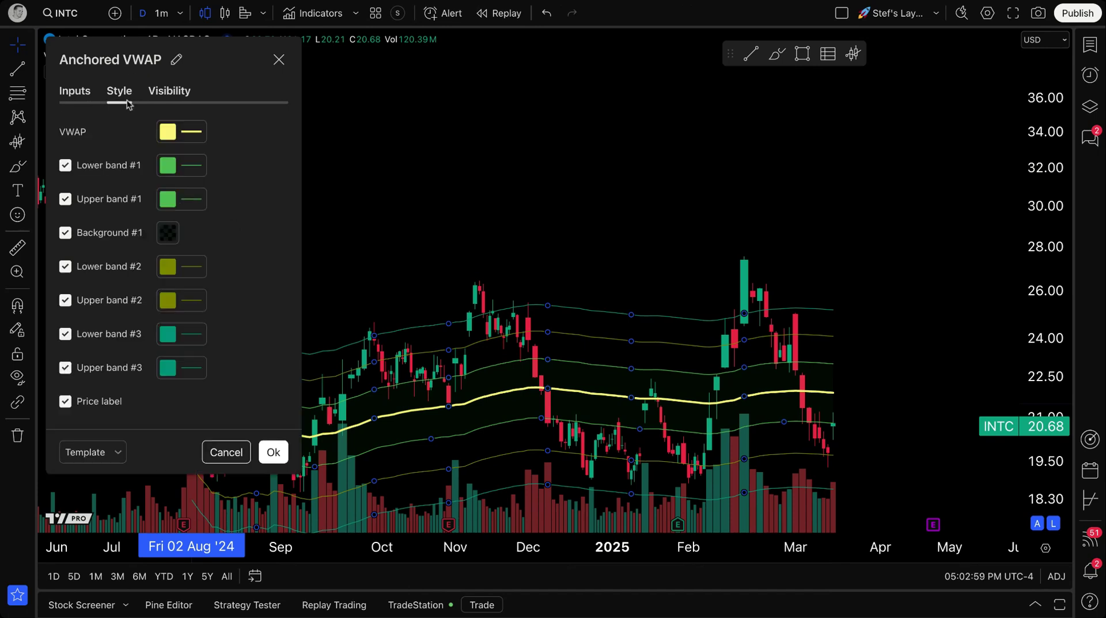
click(91, 370)
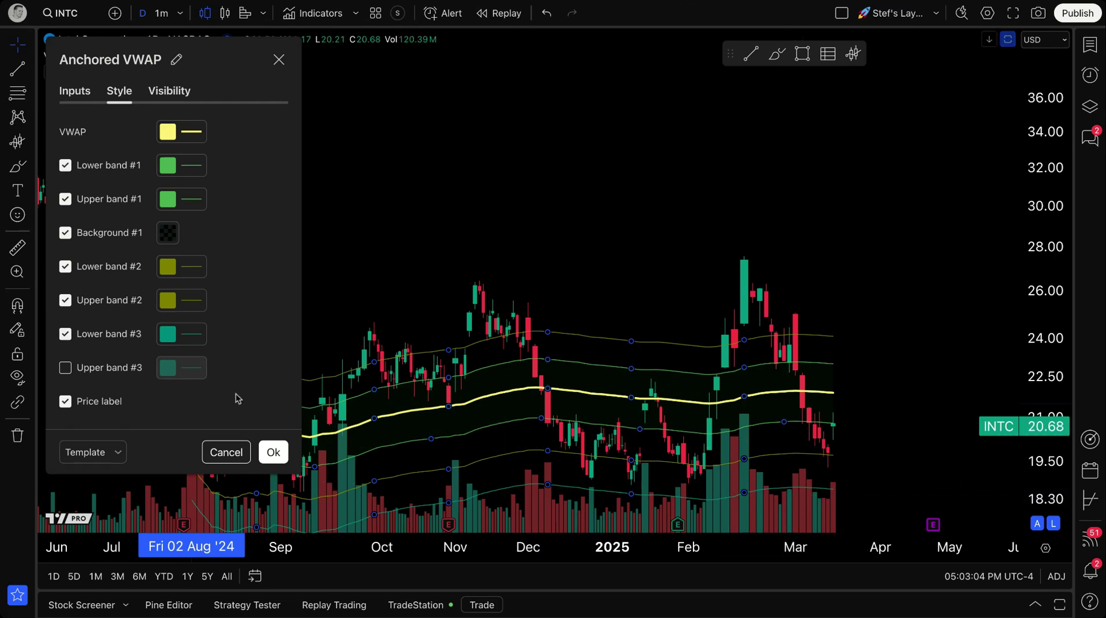
click(92, 333)
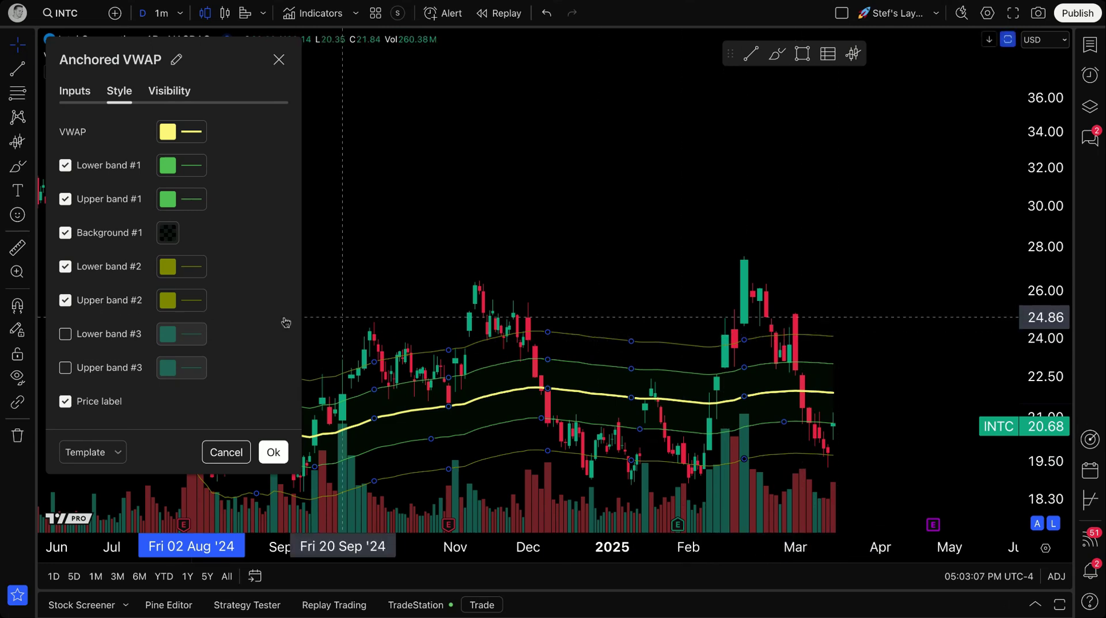
click(128, 306)
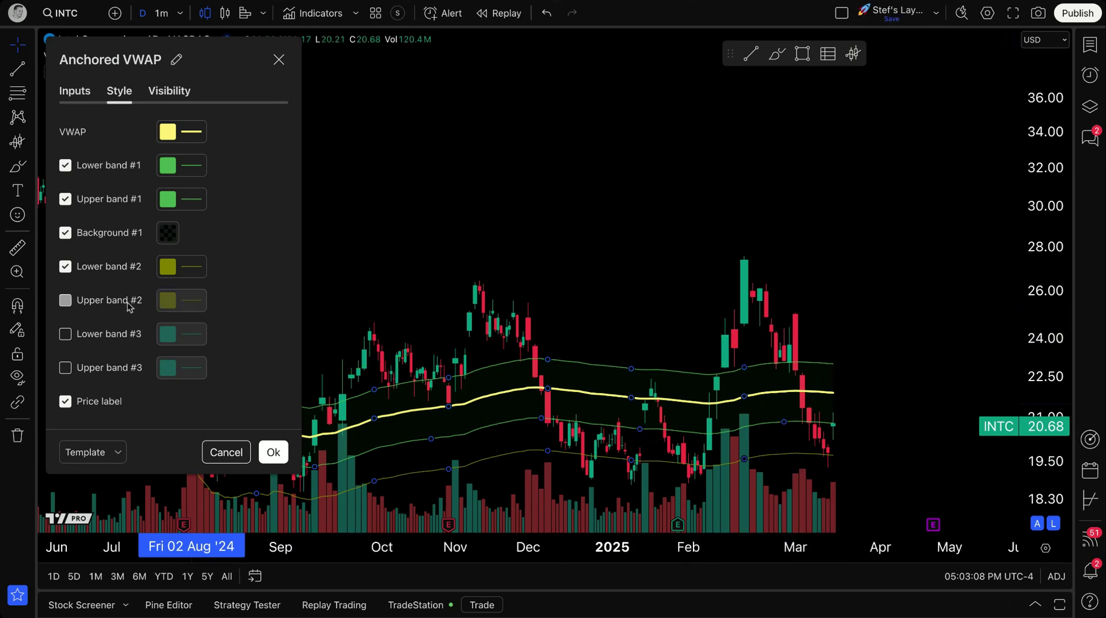
click(123, 267)
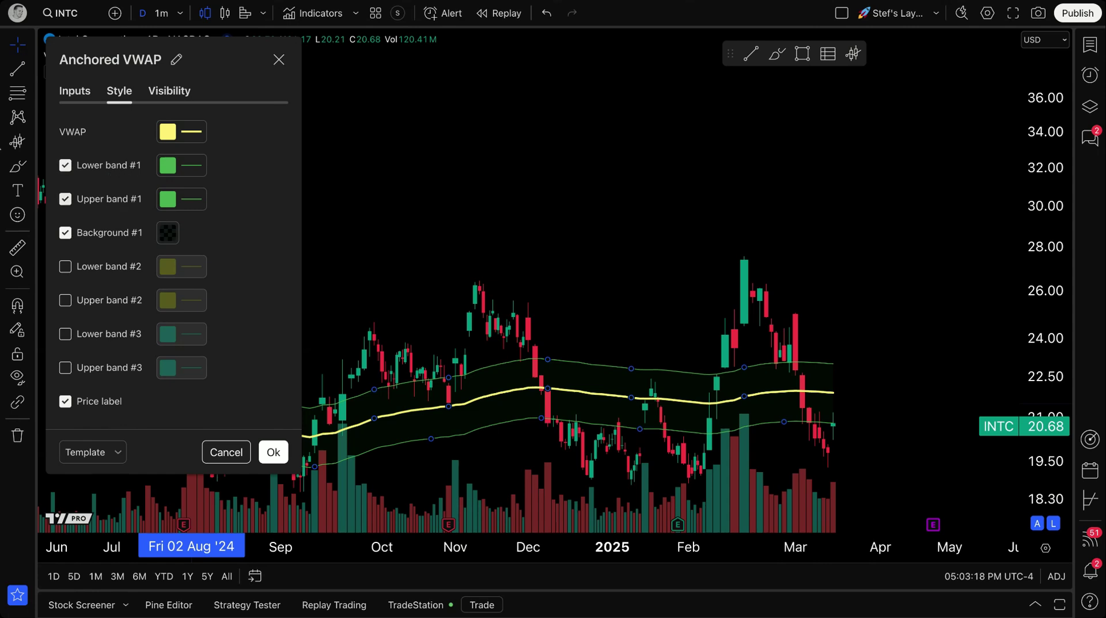
Step: Circle the VWAP's lower and upper bands near February–March 2025 with the Brush, undo both circles and return to the crosshair cursor
click(18, 165)
mouse_move(827, 410)
mouse_down()
mouse_move(739, 412)
mouse_move(703, 442)
mouse_move(827, 416)
mouse_up()
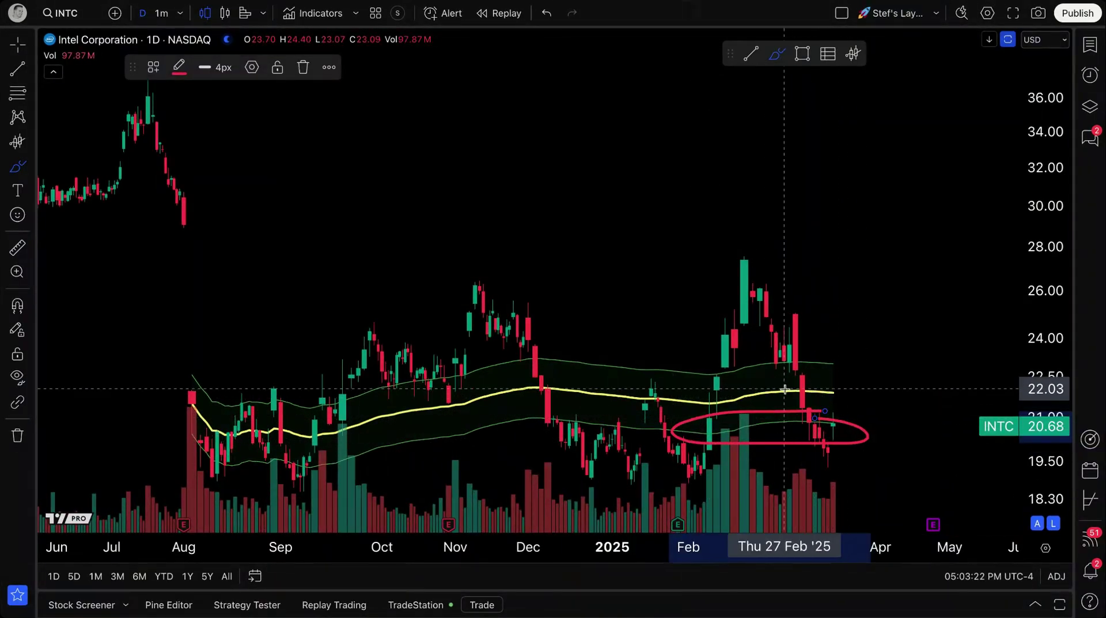
mouse_move(812, 356)
mouse_down()
mouse_move(778, 356)
mouse_move(809, 389)
mouse_move(813, 356)
mouse_up()
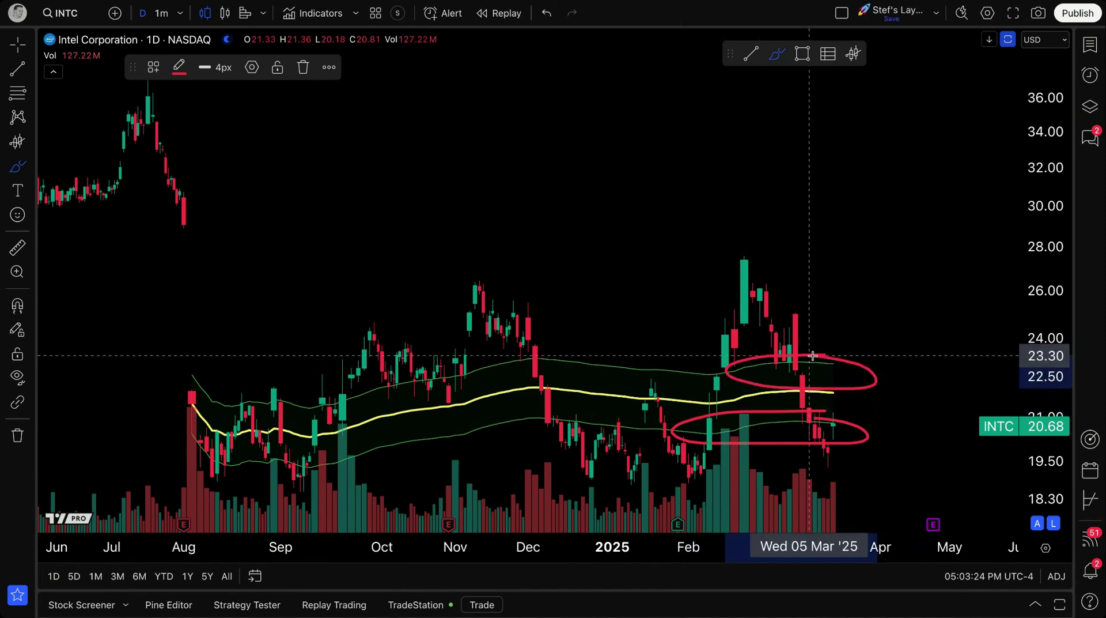
key(super+z)
key(super+z)
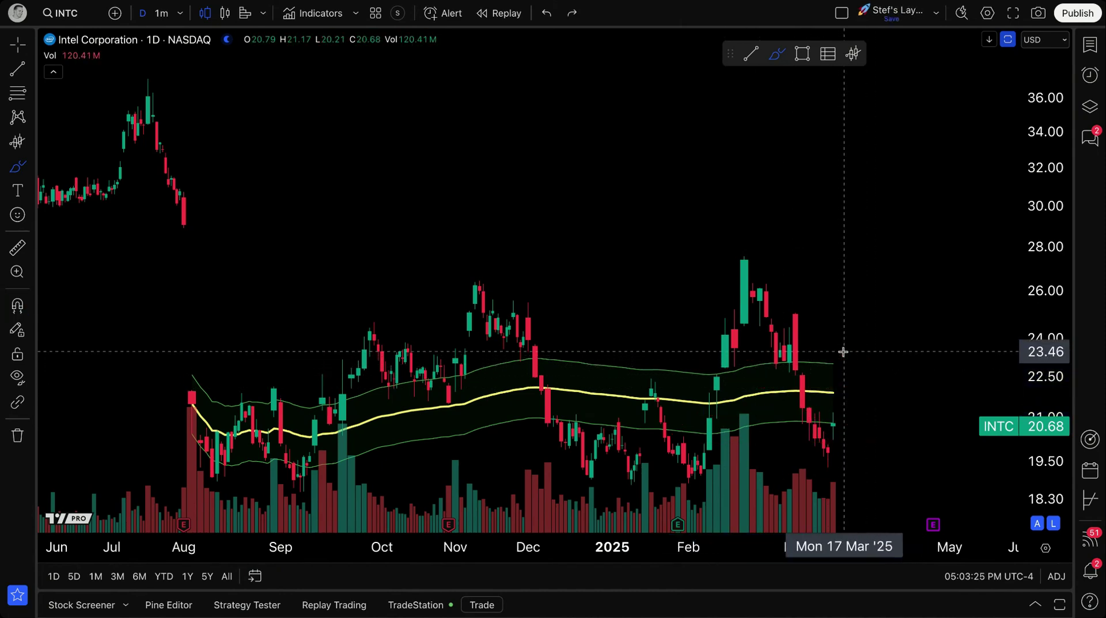
click(17, 45)
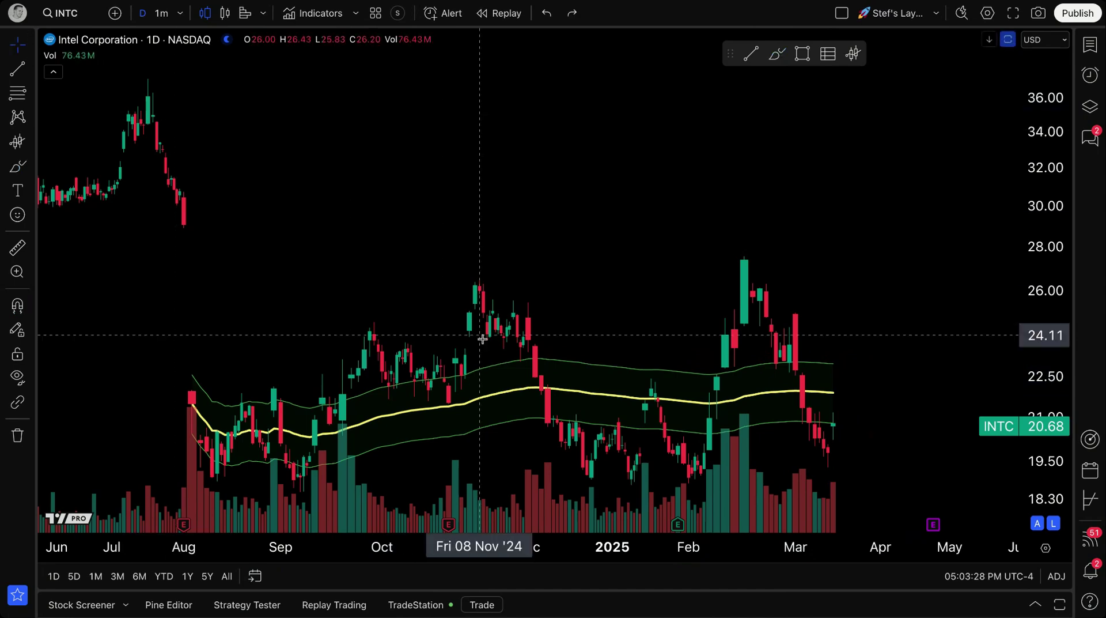
Step: Switch the Intel chart from daily candles to the 30-minute interval
double_click(563, 390)
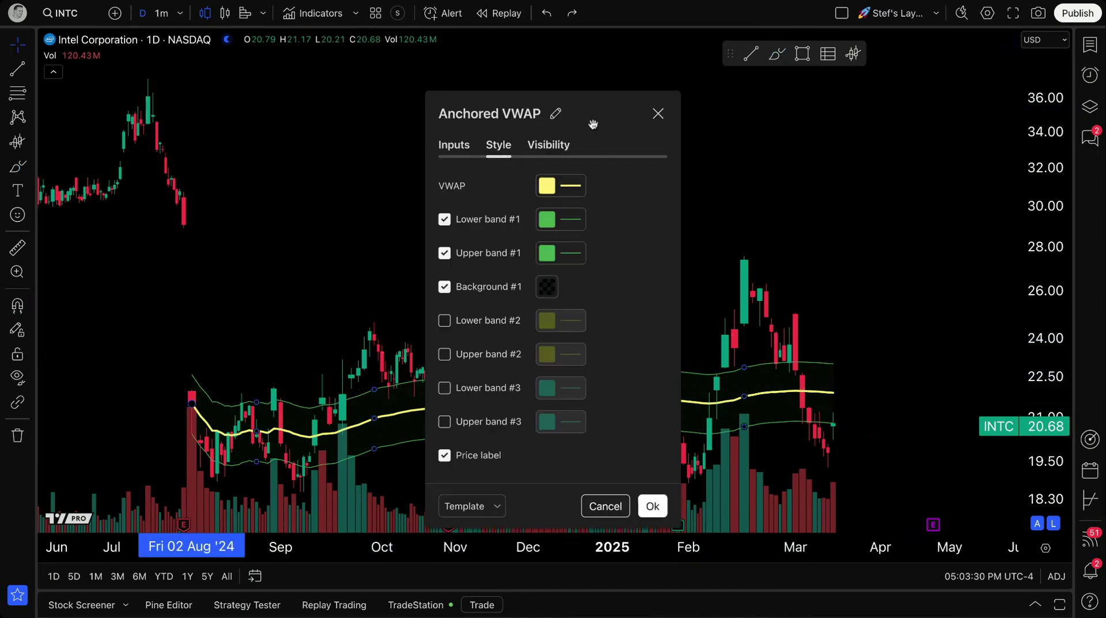
drag(593, 125, 249, 78)
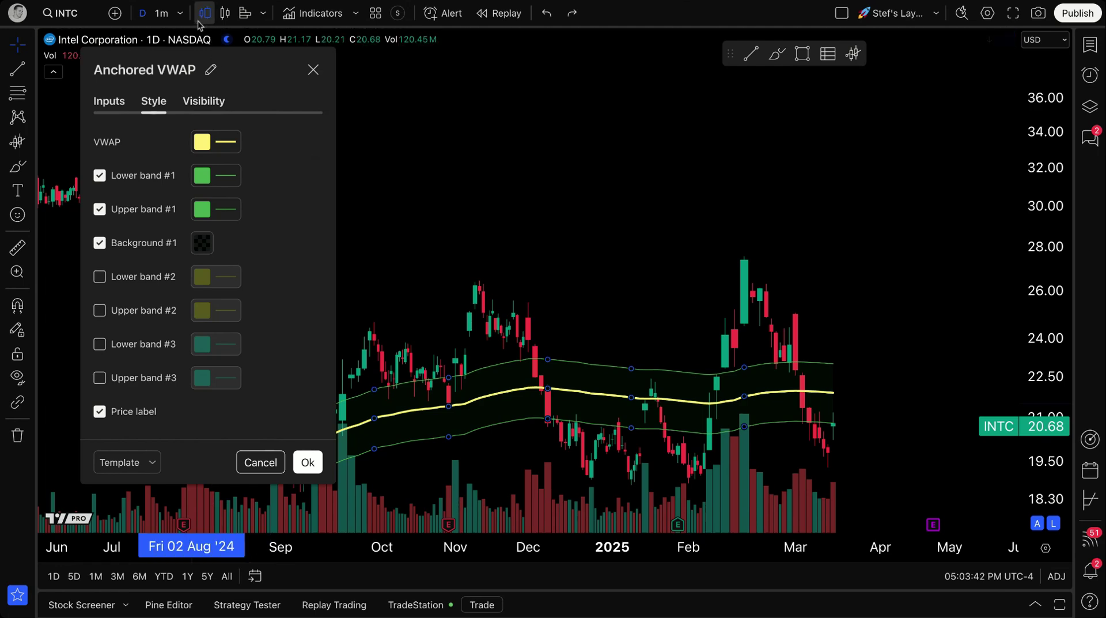
click(180, 13)
click(232, 254)
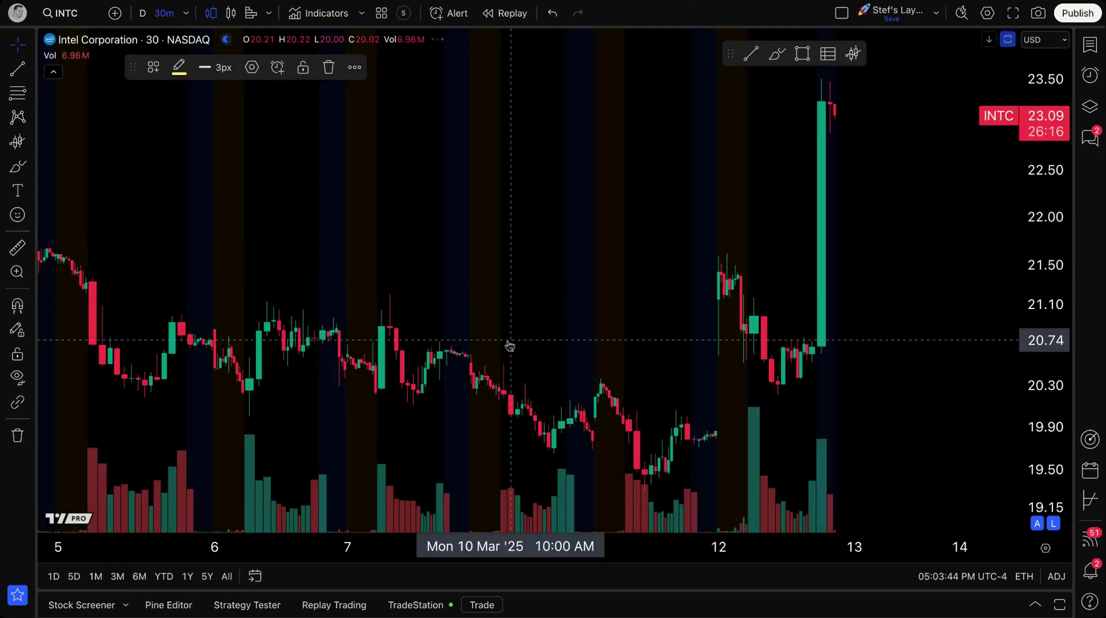
scroll(524, 357, down, 5)
scroll(610, 311, down, 4)
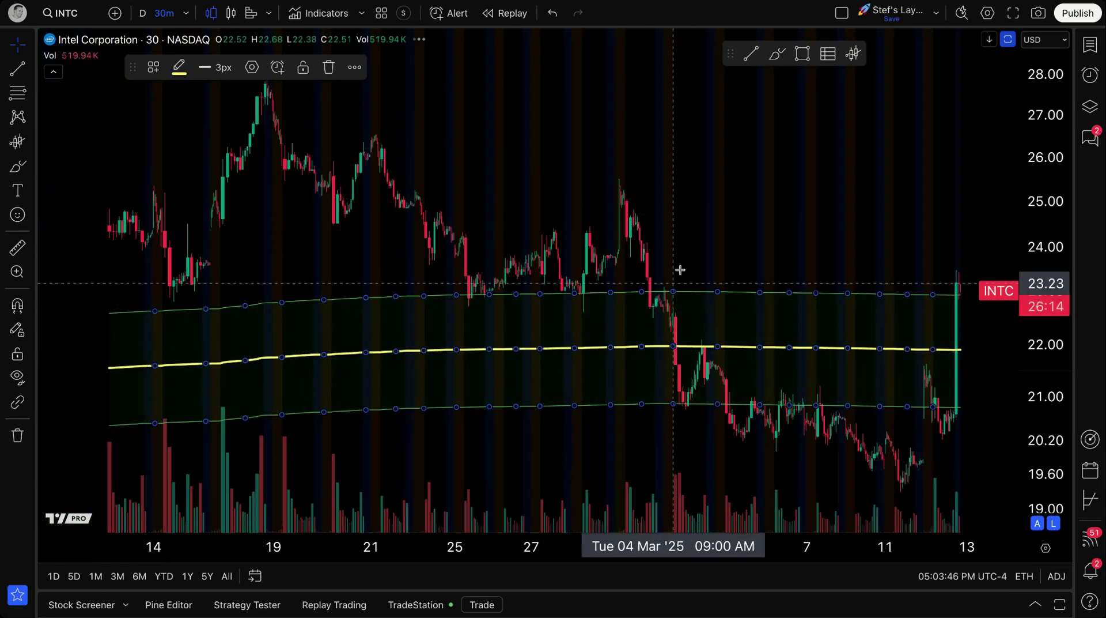
Step: Open the Anchored VWAP's settings and change the bands calculation mode to Standard Deviation
double_click(772, 295)
click(454, 145)
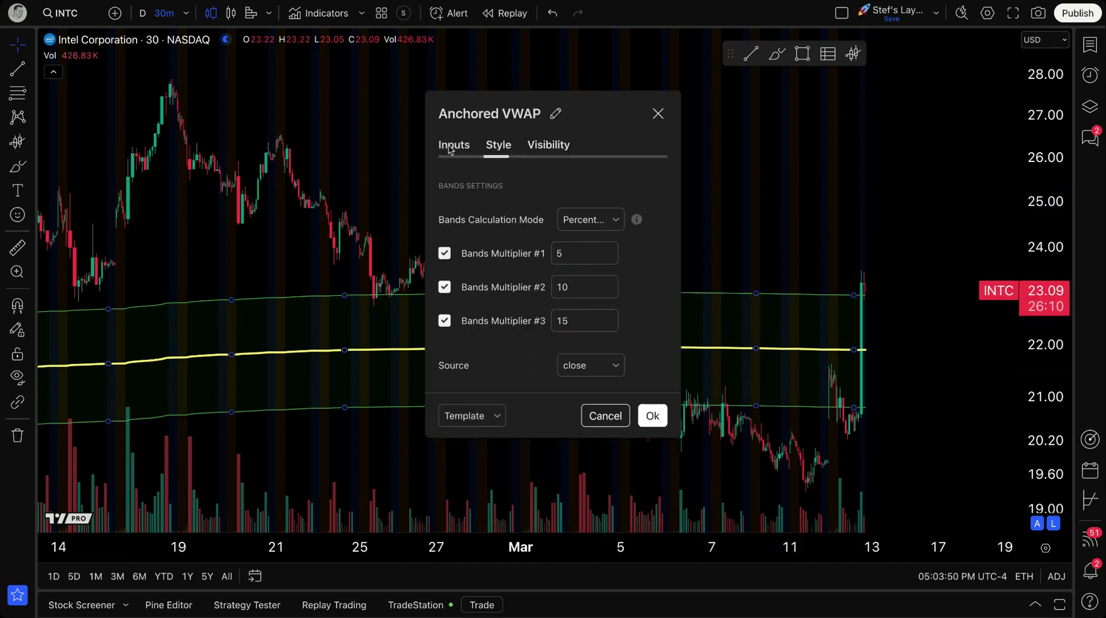
drag(576, 113, 314, 94)
click(353, 200)
click(344, 225)
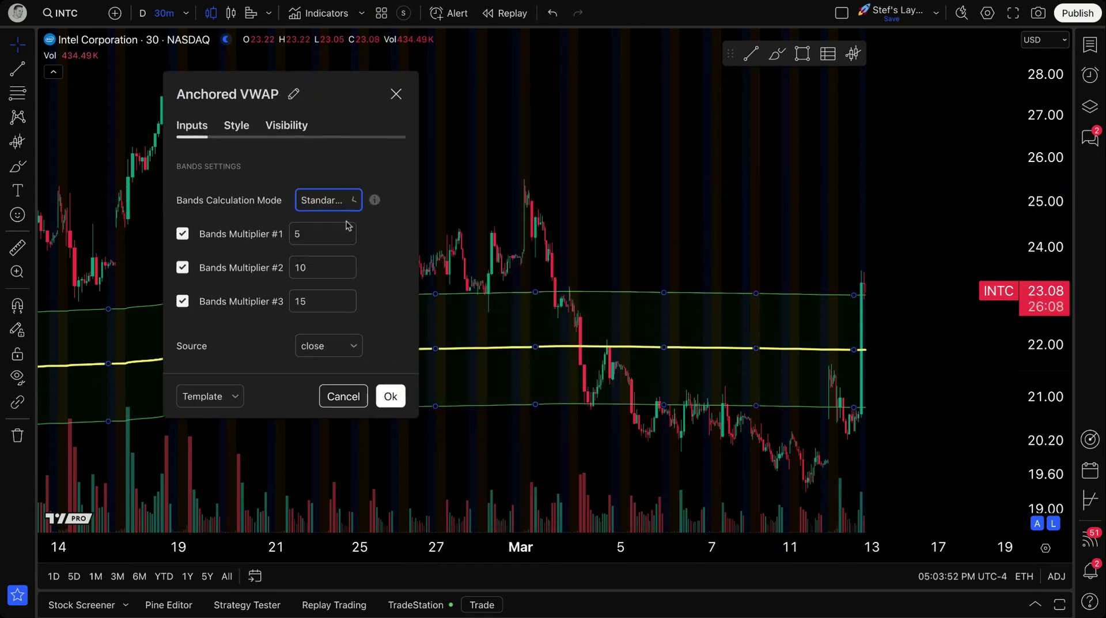
Step: Set Bands Multiplier #1 to 1 and disable Bands Multipliers #2 and #3
double_click(332, 229)
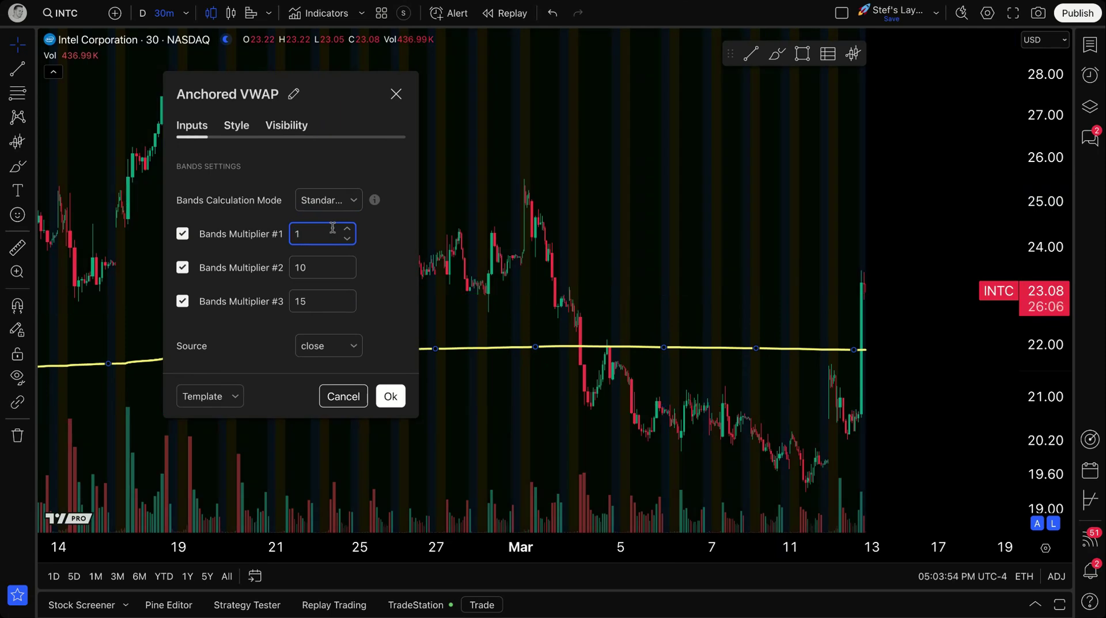
click(189, 269)
click(189, 302)
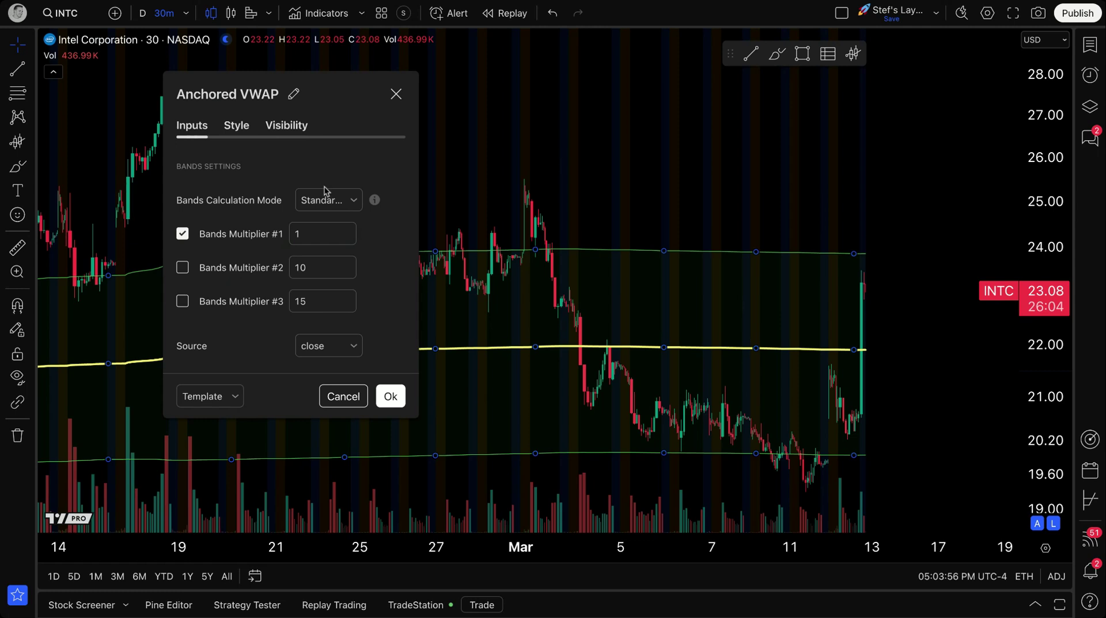
Step: Colour the Anchored VWAP's Upper band #1 red and Lower band #1 green, and close the settings
click(240, 129)
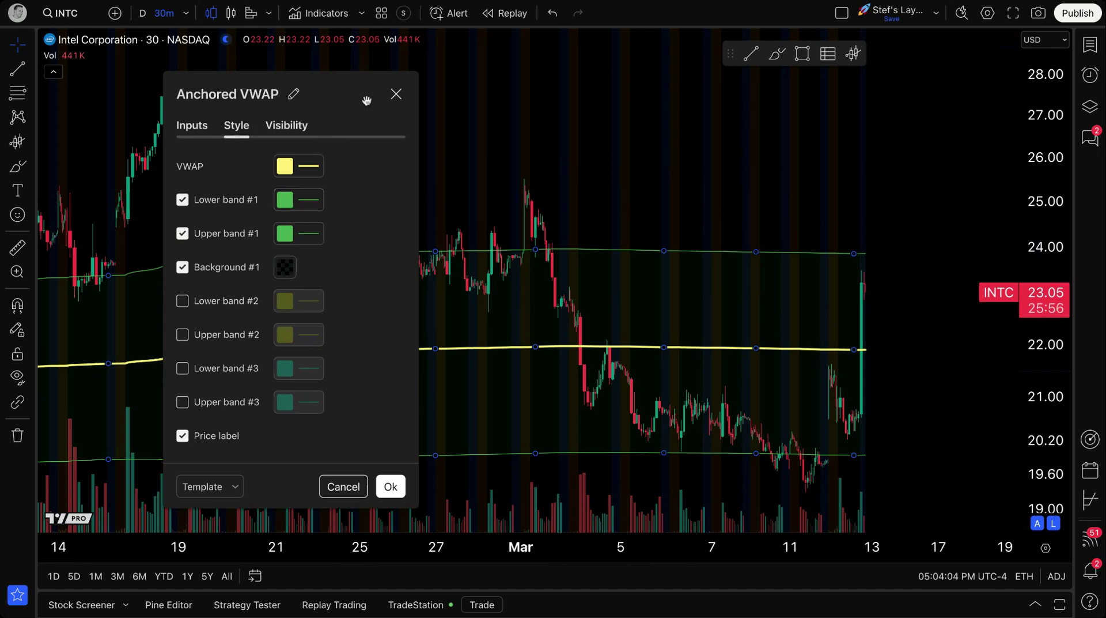
drag(366, 101, 302, 84)
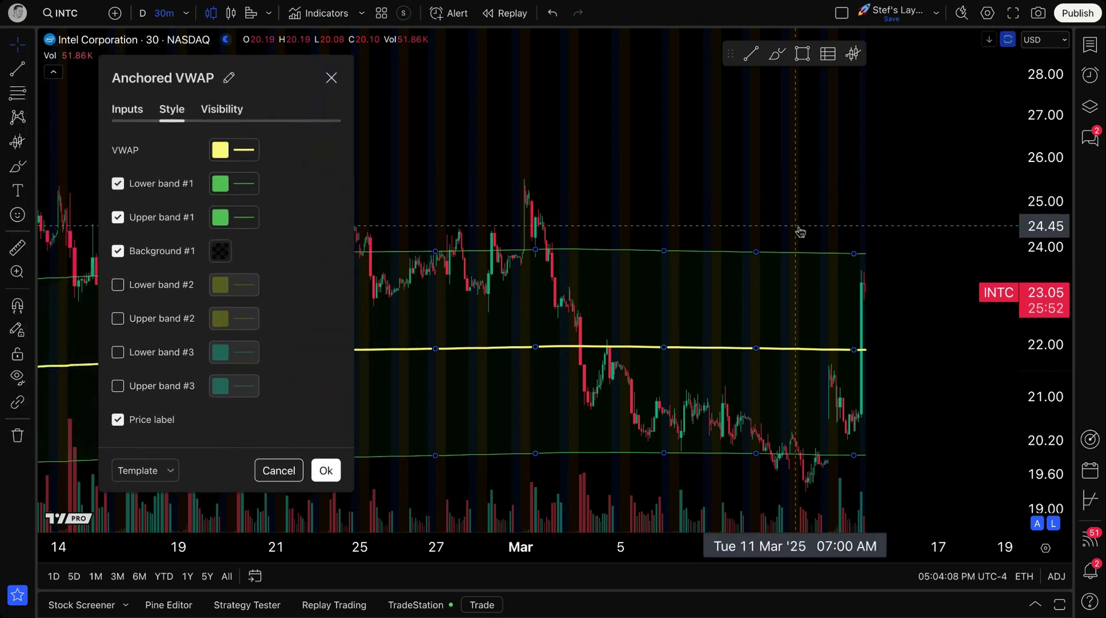
click(230, 185)
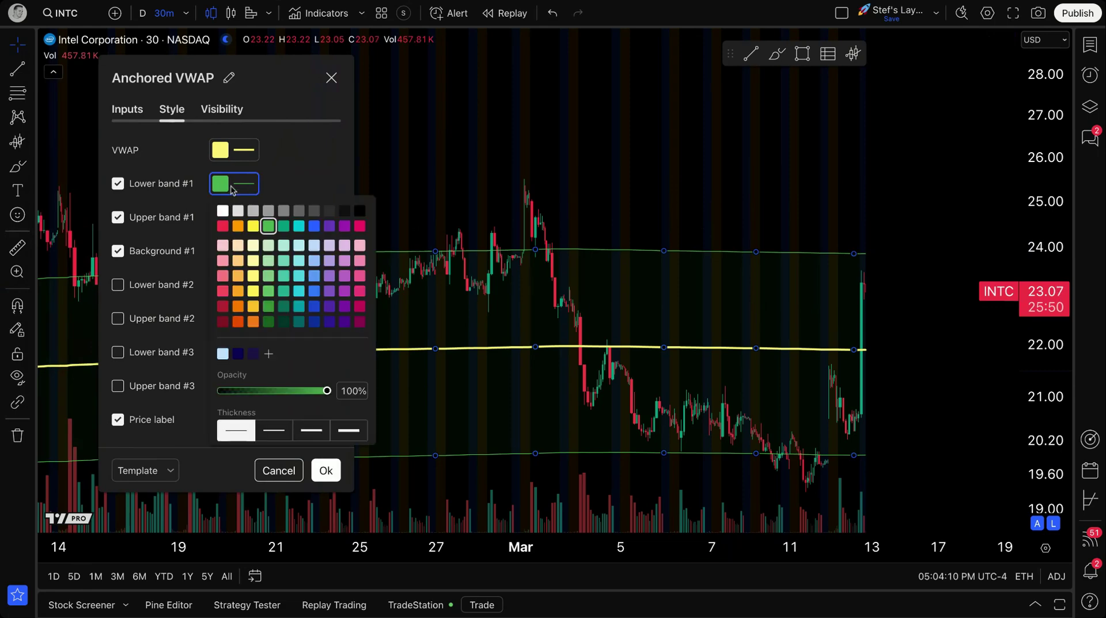
click(223, 226)
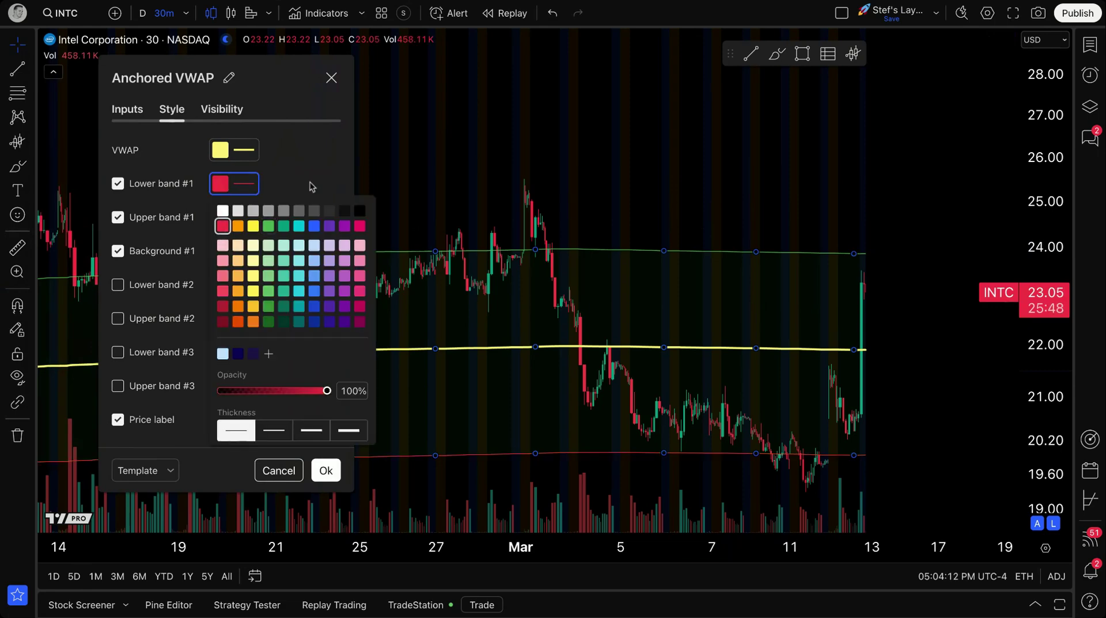
click(311, 186)
click(230, 218)
click(222, 260)
click(235, 181)
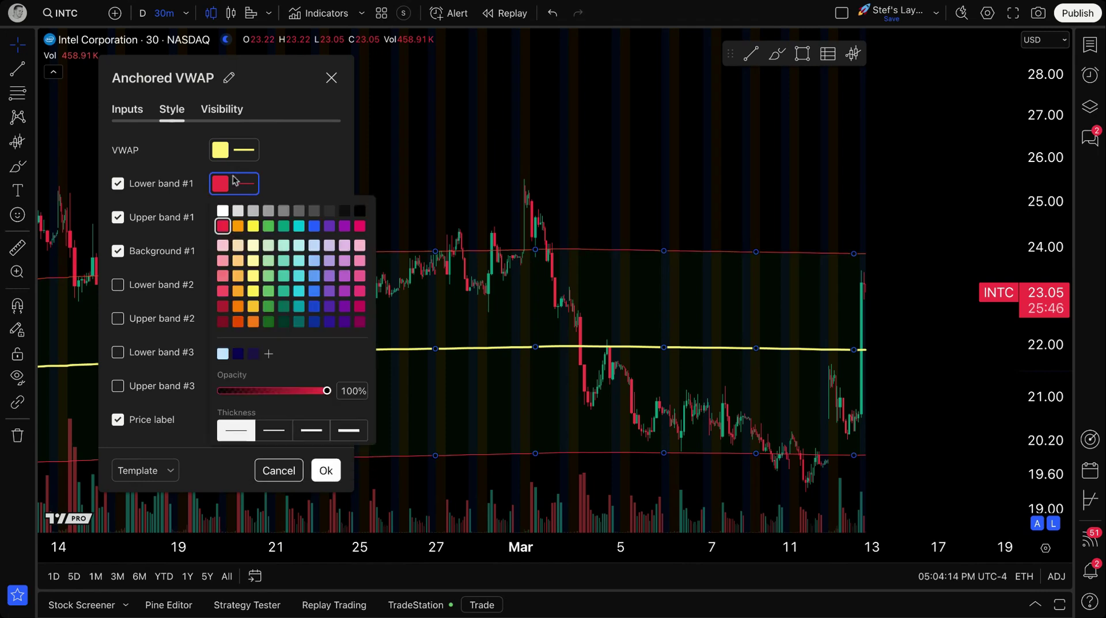
click(270, 225)
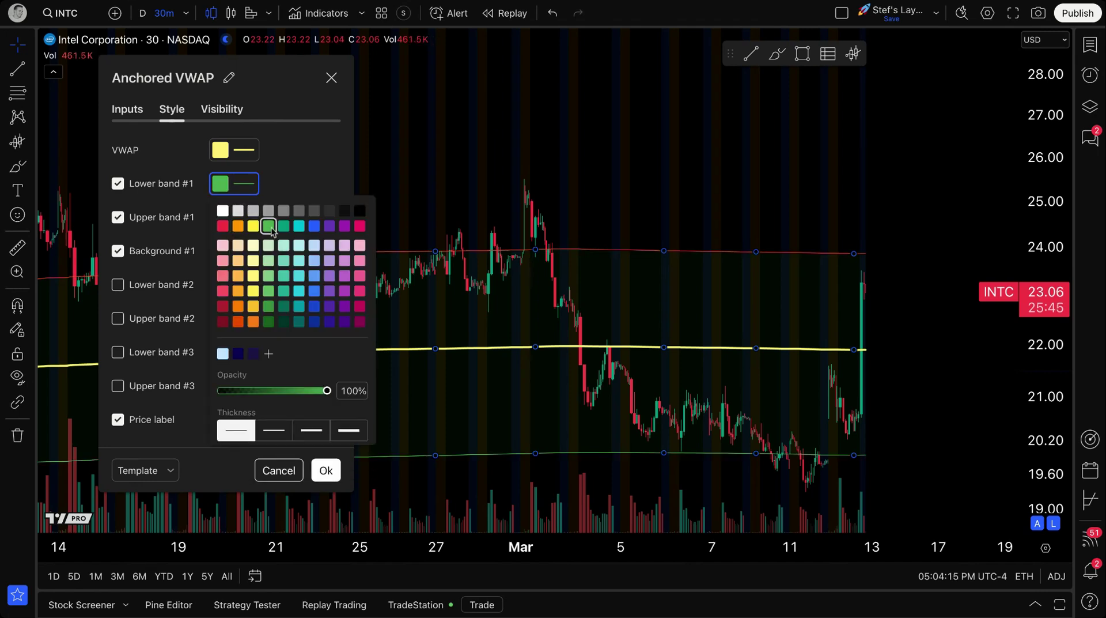
click(305, 161)
click(331, 77)
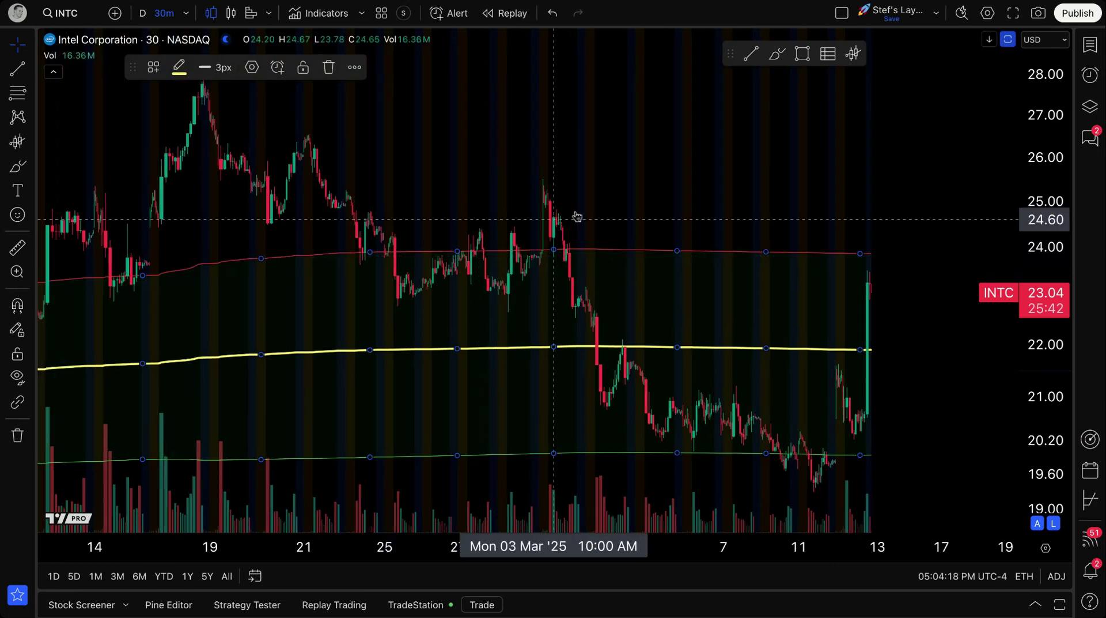
Step: Mark the red upper band and green lower band near the latest candles with the Brush, and undo the strokes
drag(575, 217, 532, 207)
scroll(531, 207, up, 2)
click(17, 166)
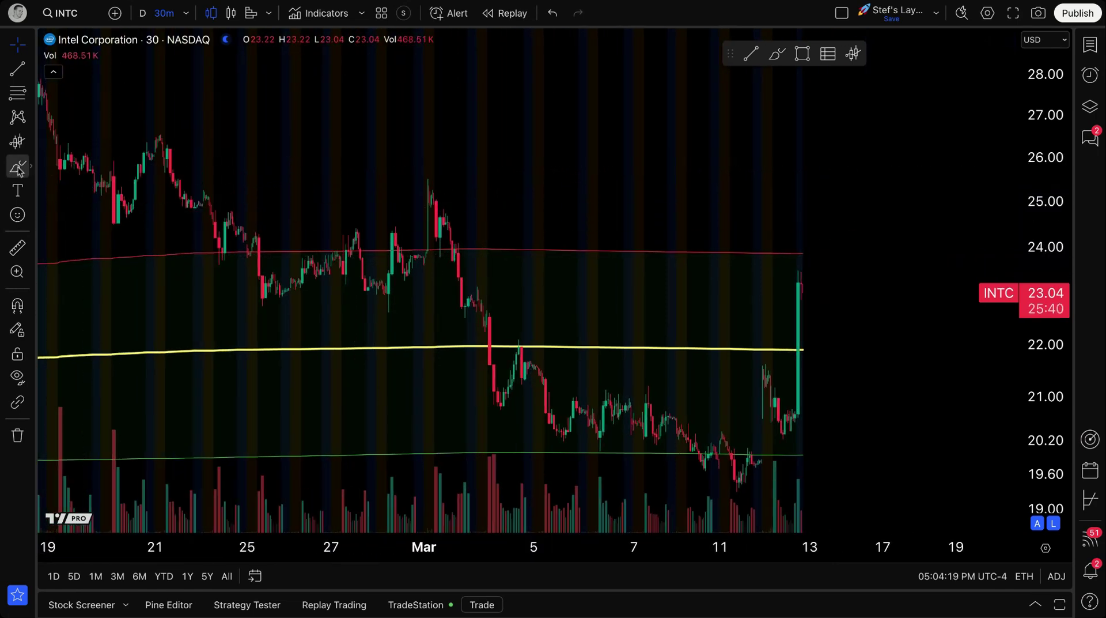
mouse_move(828, 297)
mouse_down()
mouse_move(815, 254)
mouse_move(795, 247)
mouse_move(825, 275)
mouse_up()
drag(803, 447, 813, 451)
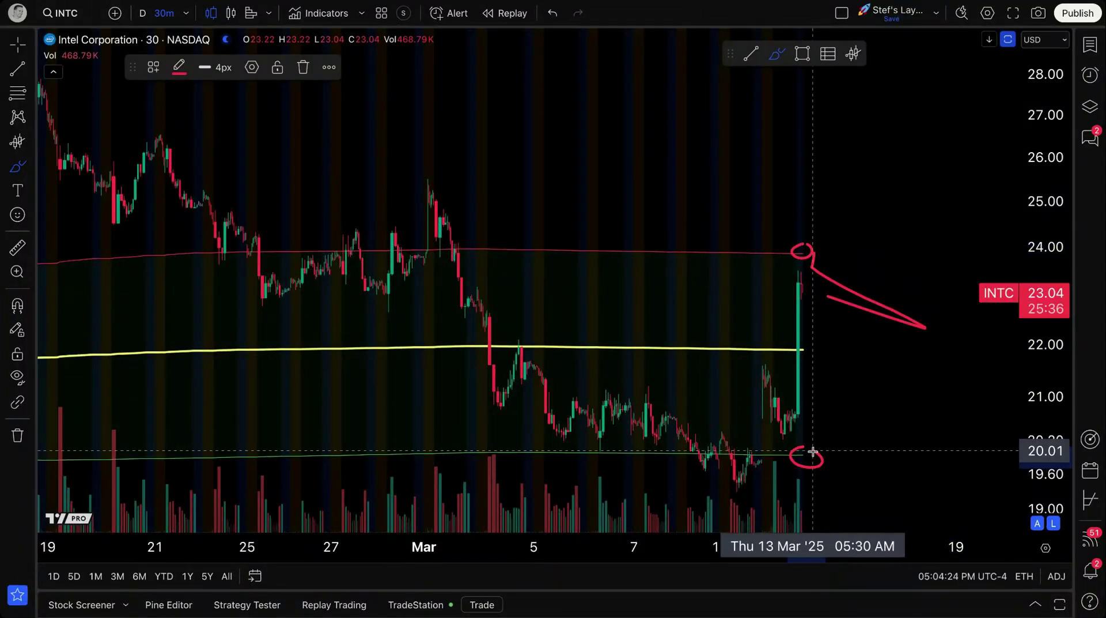
key(ctrl+z)
key(ctrl+z)
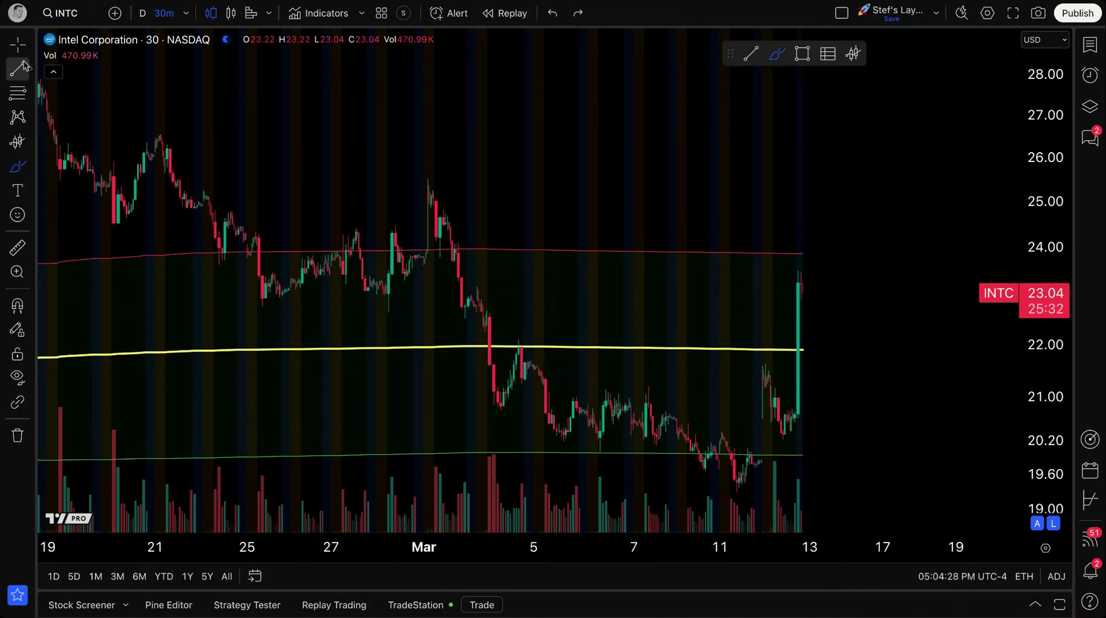
click(18, 44)
Step: Recolour the Anchored VWAP's Lower band #1 red and Upper band #1 green, and close the settings
double_click(698, 352)
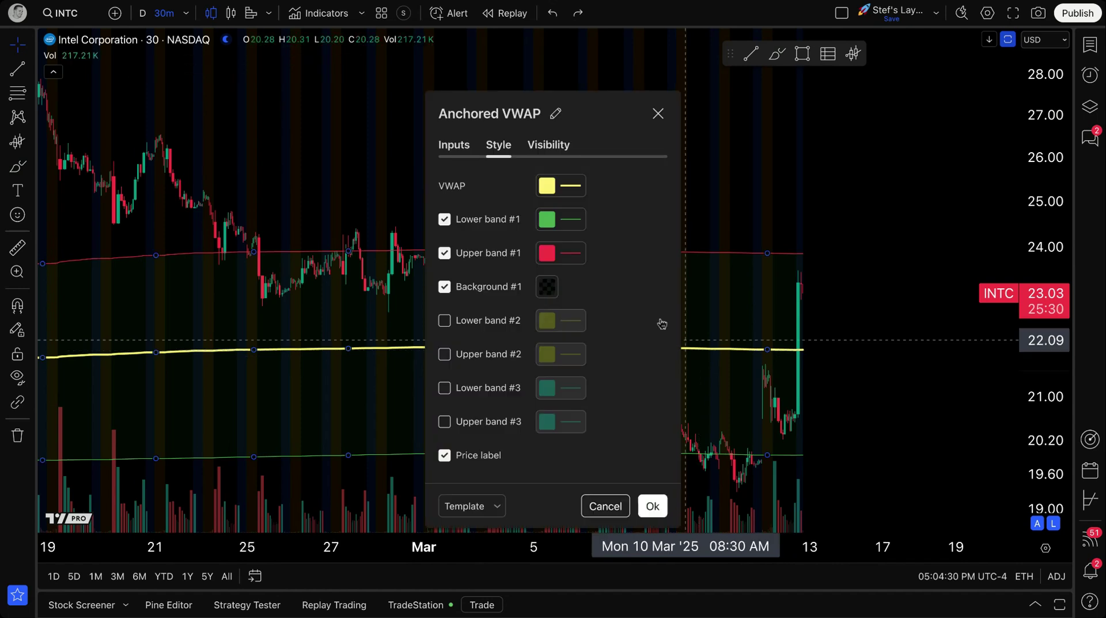
click(553, 217)
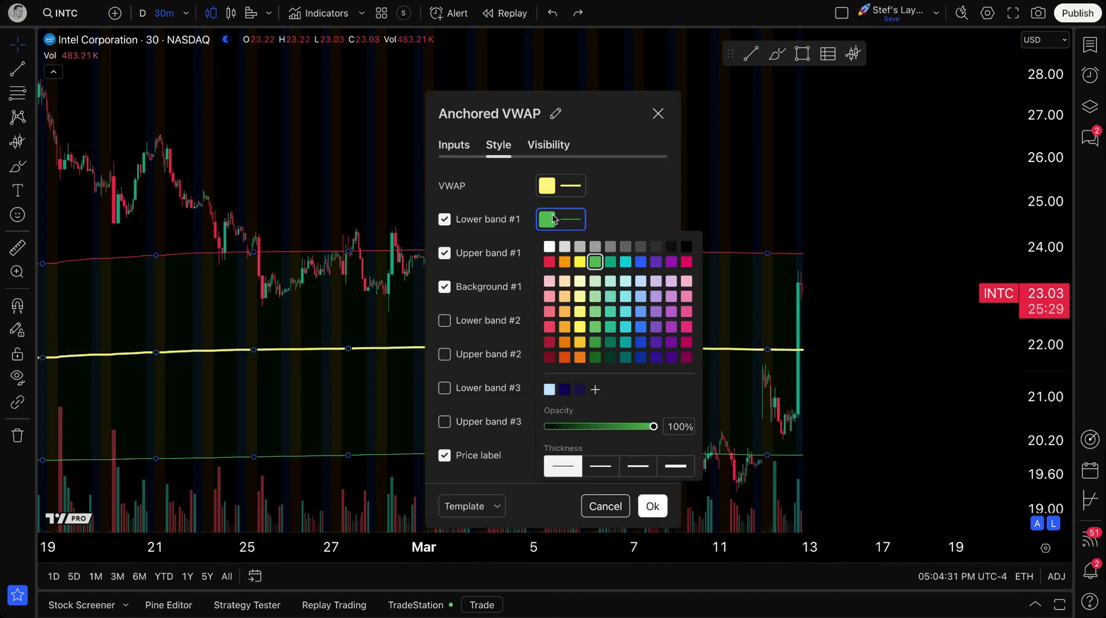
click(549, 262)
click(578, 253)
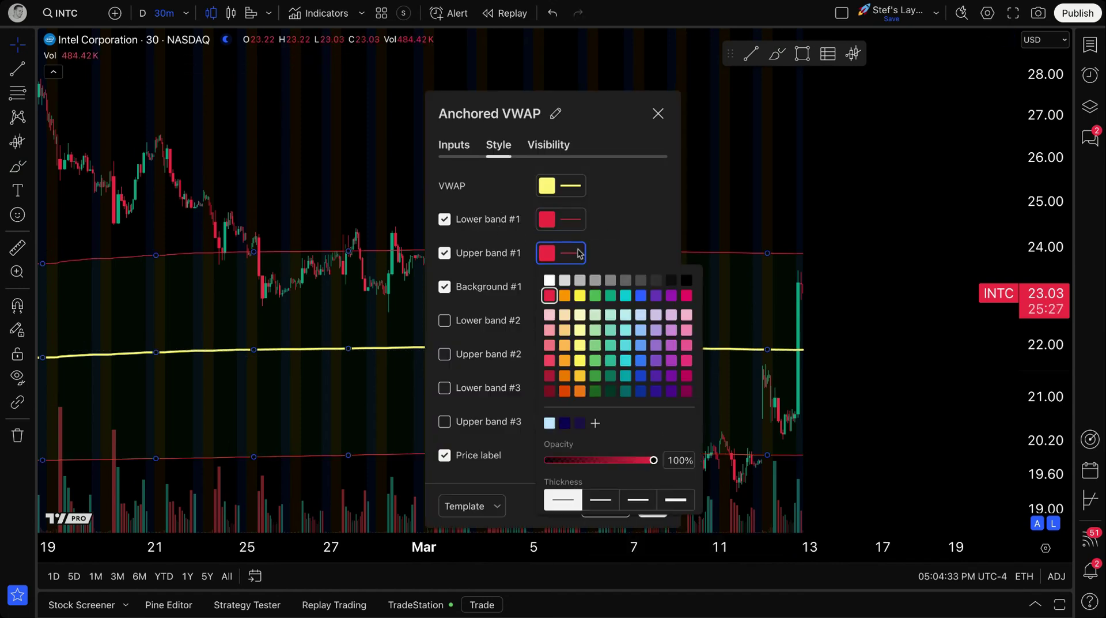
click(595, 295)
click(658, 113)
Step: Circle the green upper band at the latest candle and the yellow VWAP line with the Brush, and undo the strokes
scroll(644, 248, down, 2)
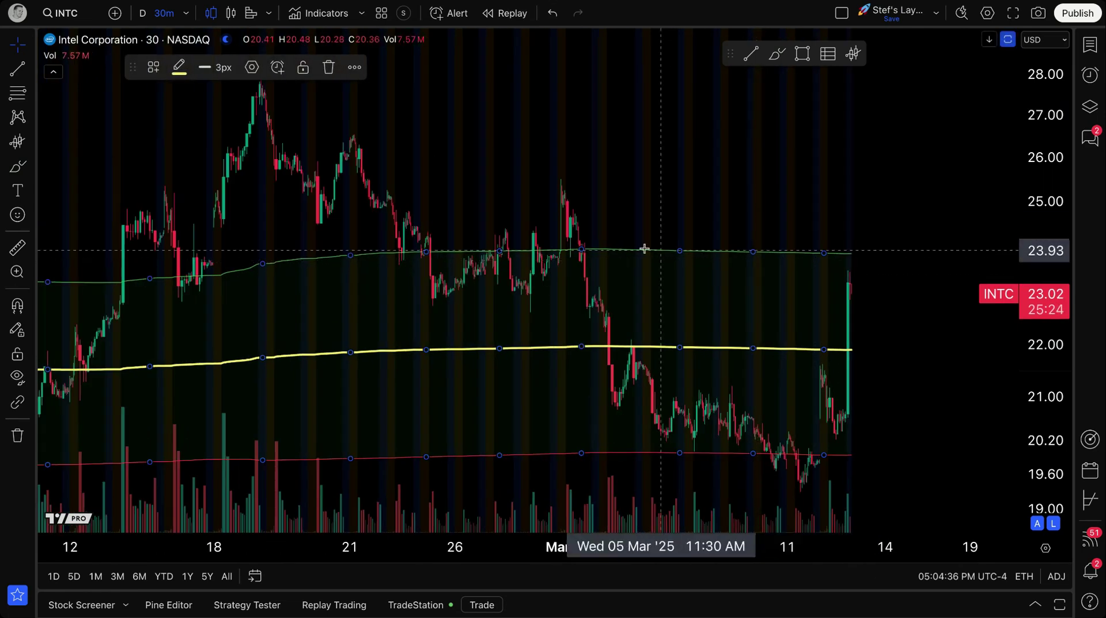
click(17, 166)
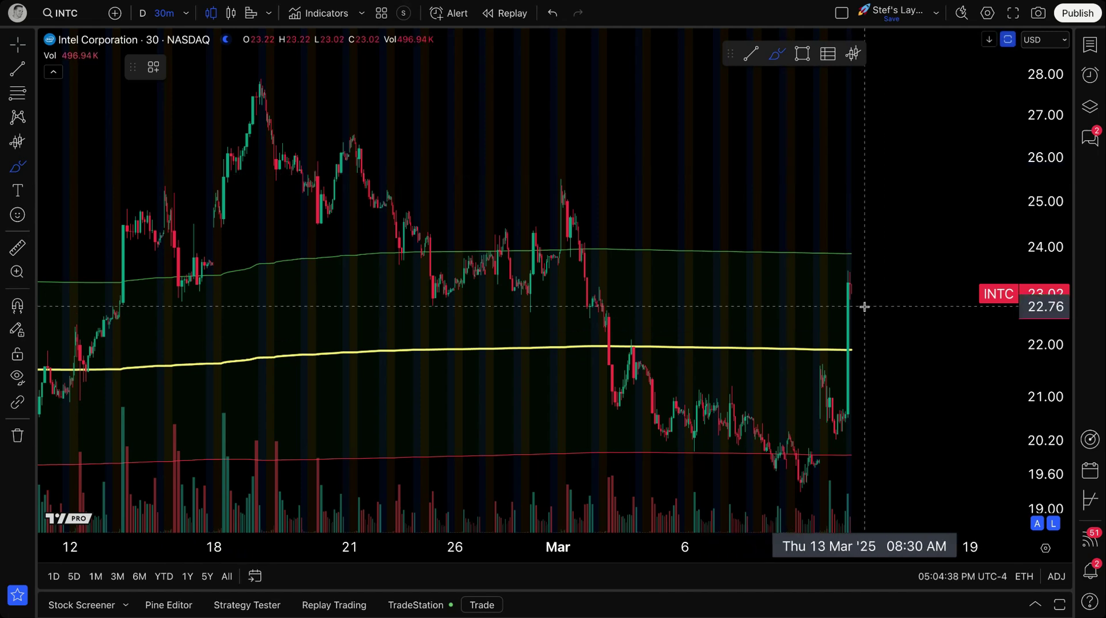
mouse_move(849, 296)
mouse_down()
mouse_move(869, 231)
mouse_move(900, 259)
mouse_move(795, 261)
mouse_move(859, 255)
mouse_up()
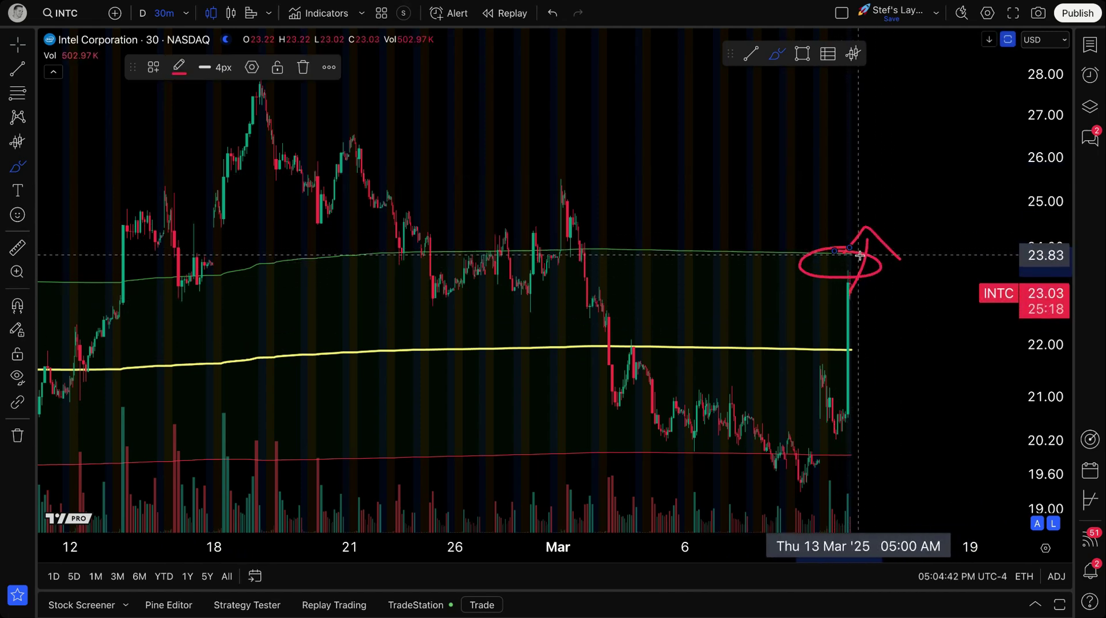
mouse_move(844, 343)
mouse_down()
mouse_move(914, 363)
mouse_move(776, 307)
mouse_up()
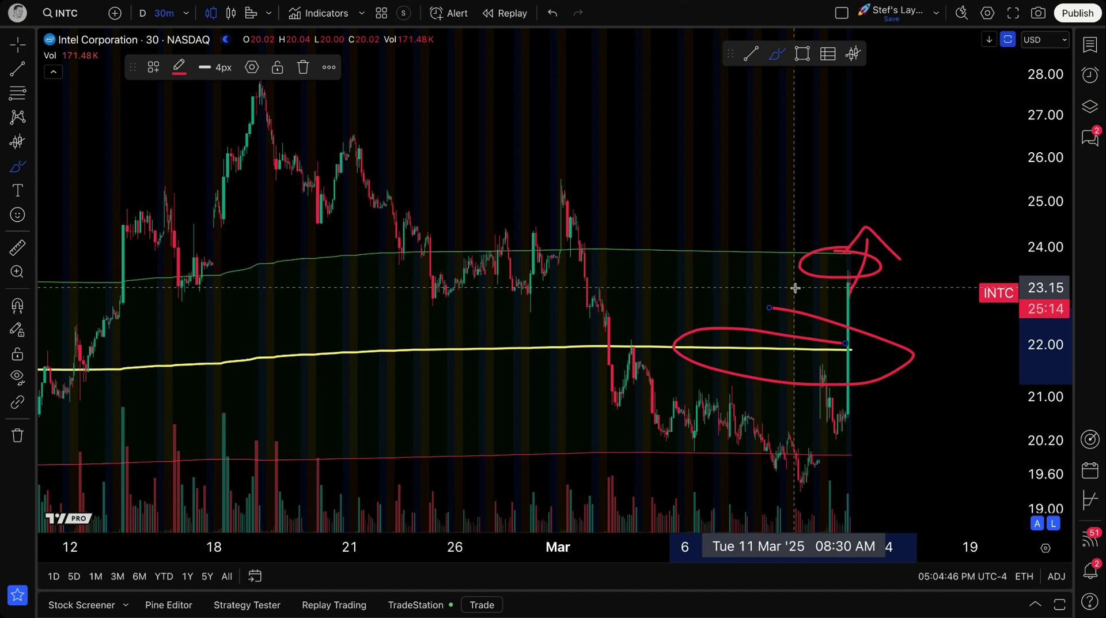
key(ctrl+z)
key(ctrl+z)
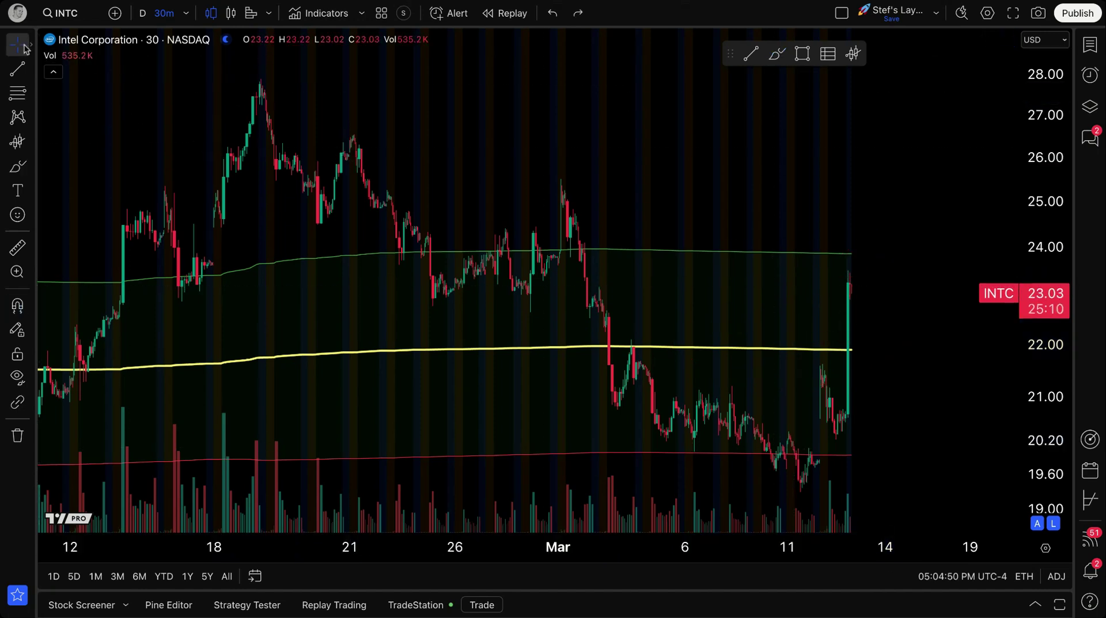
Step: Set the Anchored VWAP's Background #1 to blue at 27% opacity and close the settings
double_click(720, 349)
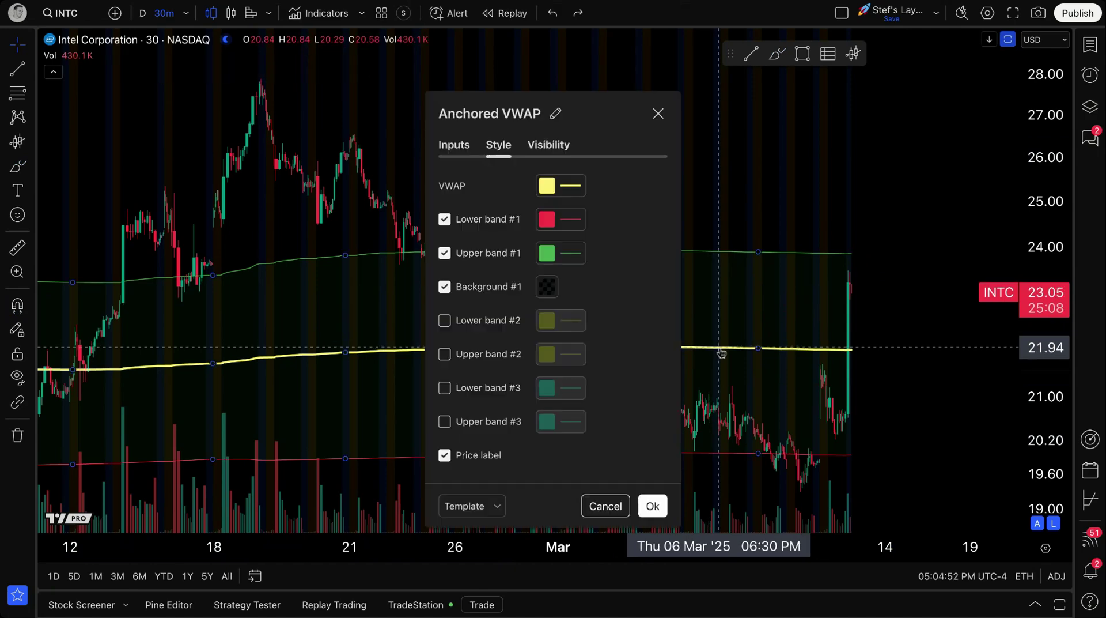
click(547, 286)
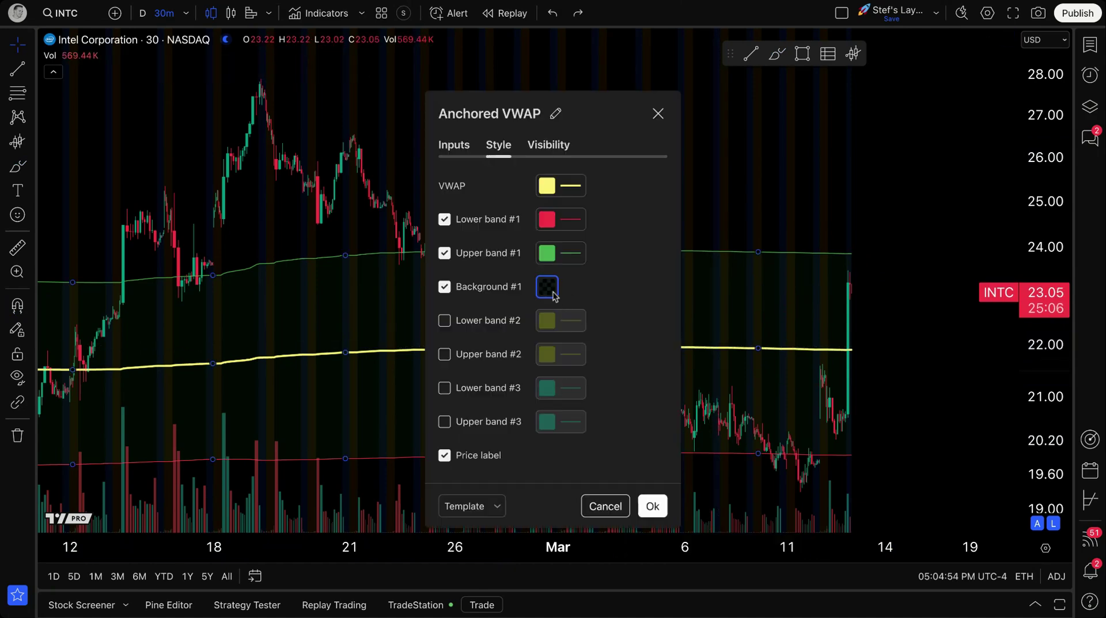
drag(556, 497, 582, 499)
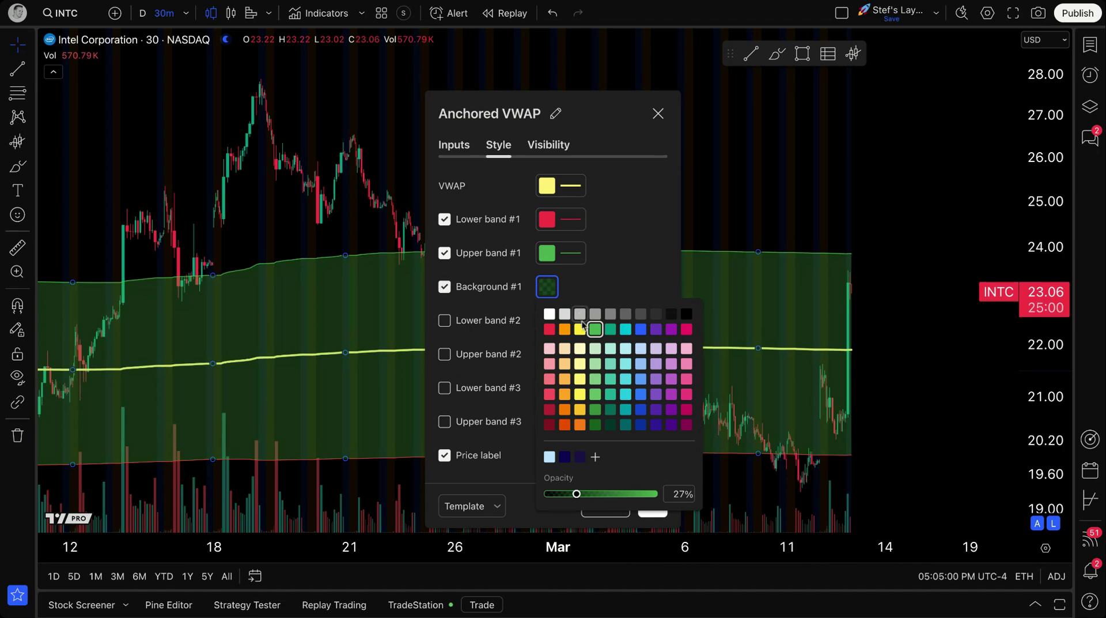
click(639, 332)
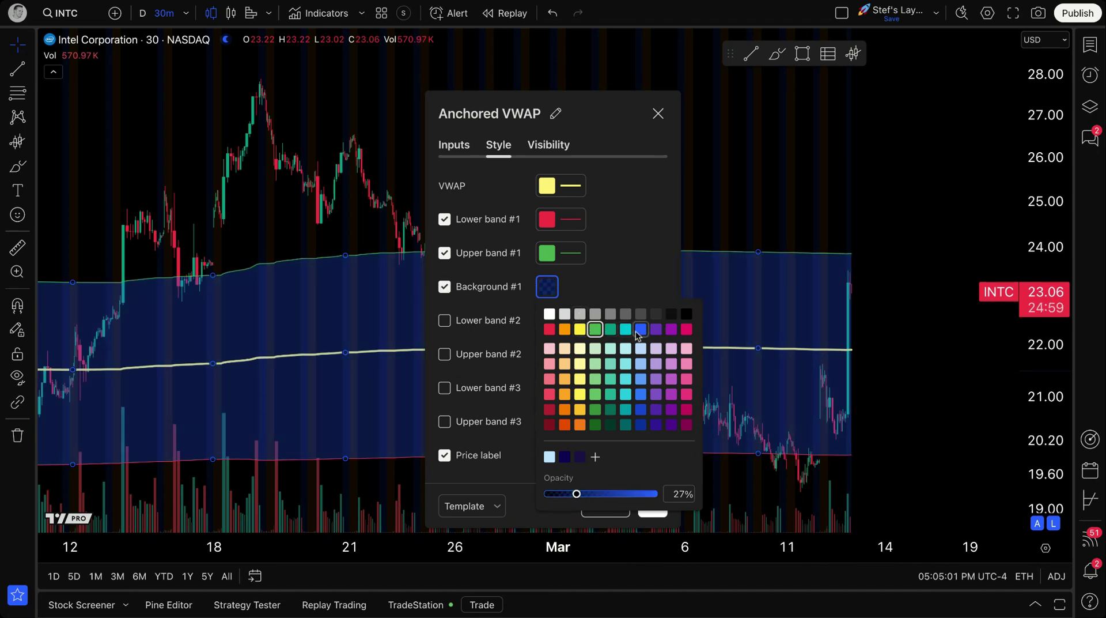
click(639, 273)
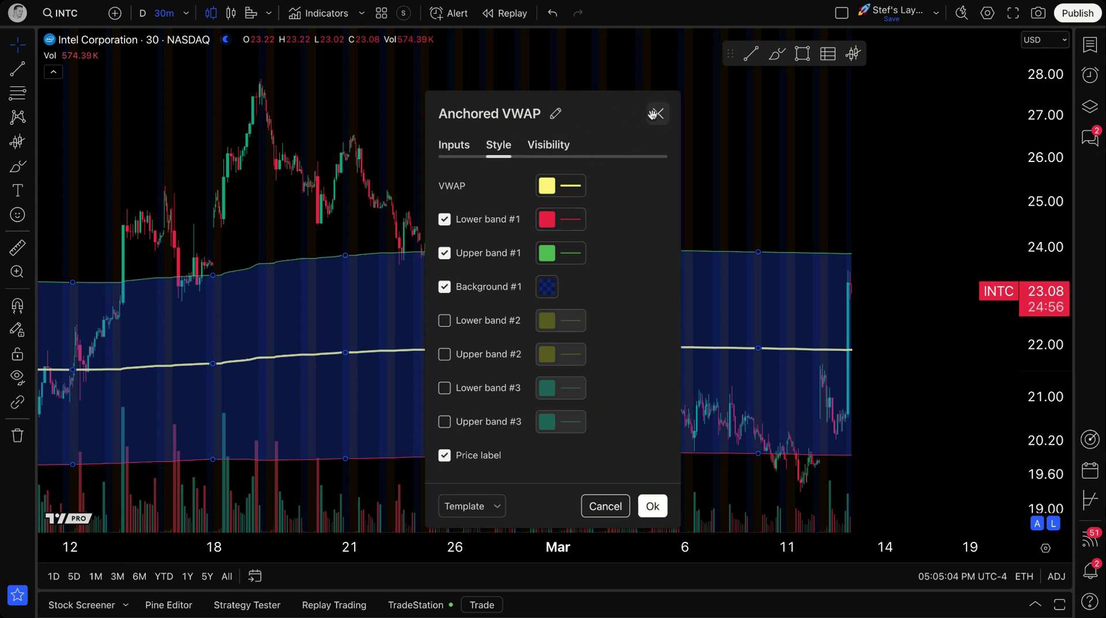
click(462, 150)
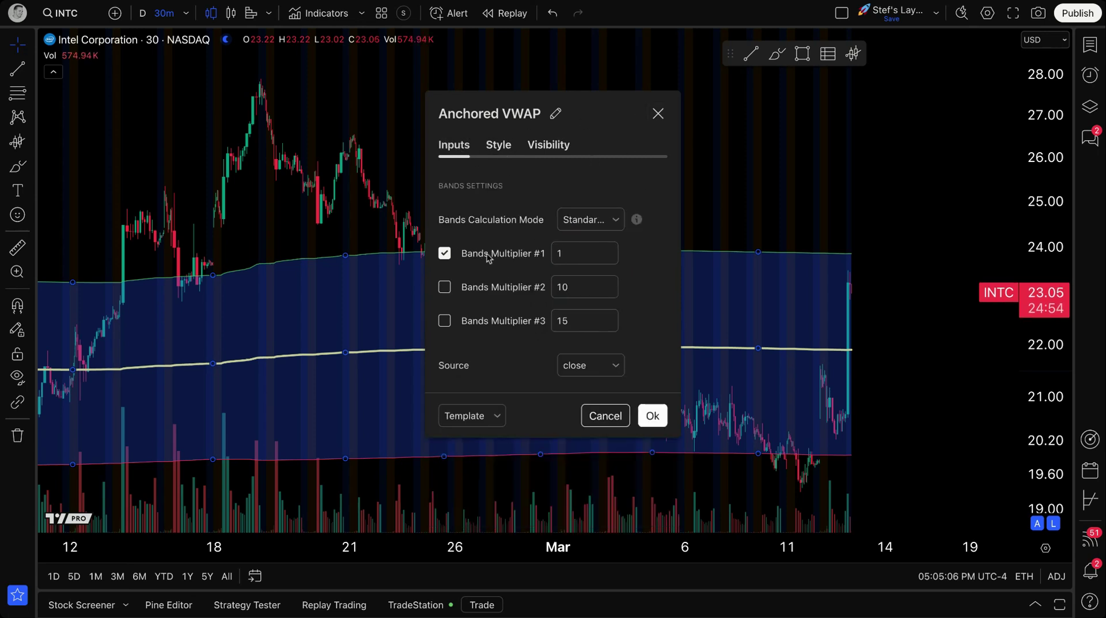
click(557, 258)
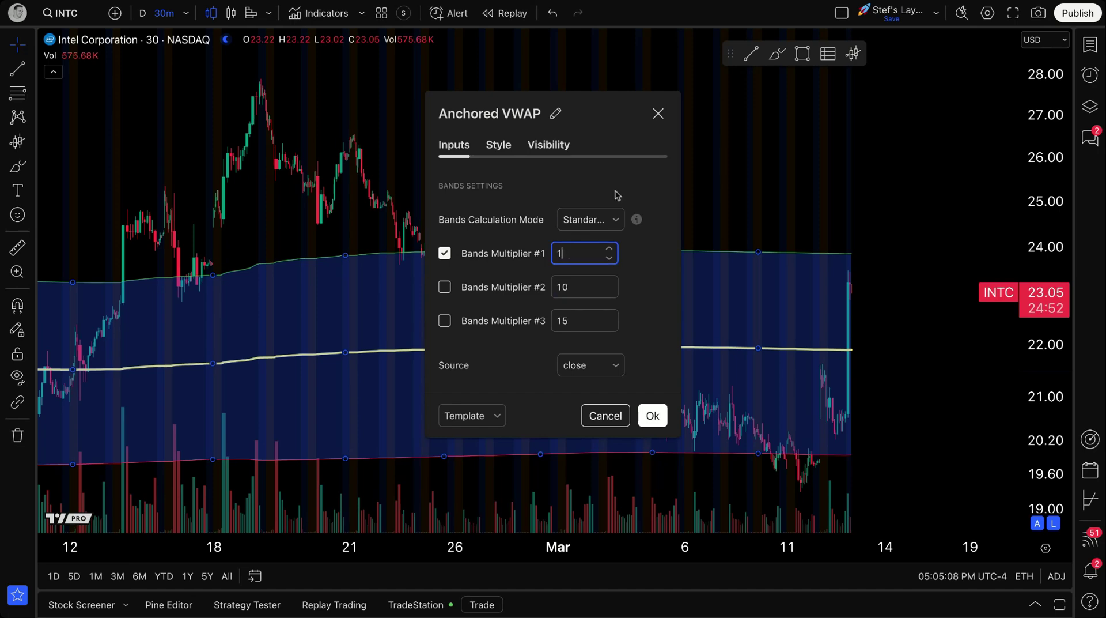
click(497, 148)
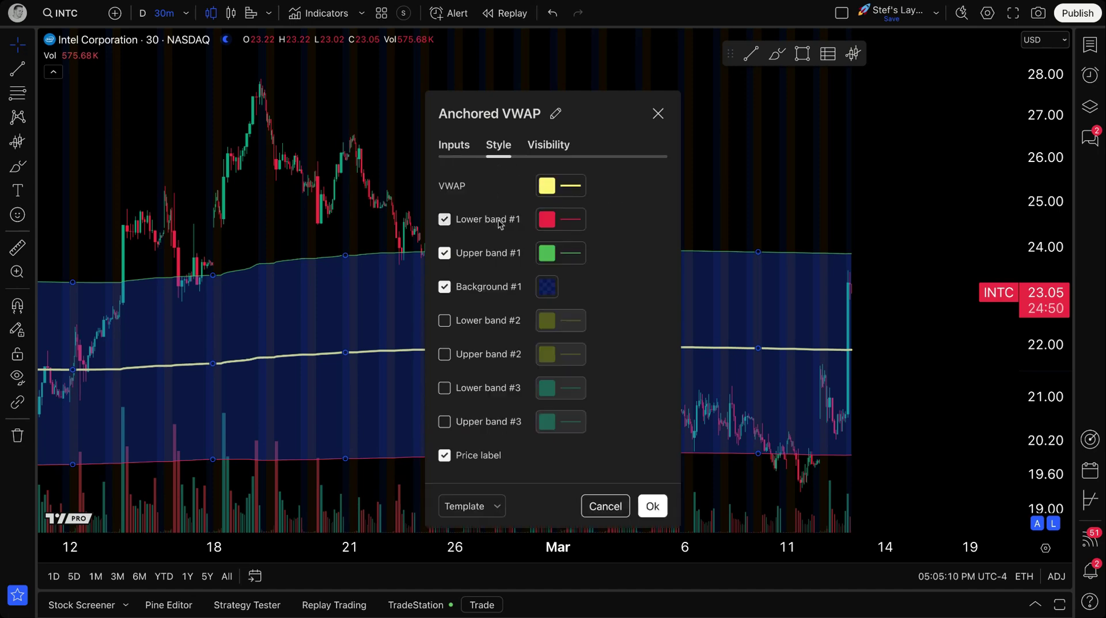
click(658, 113)
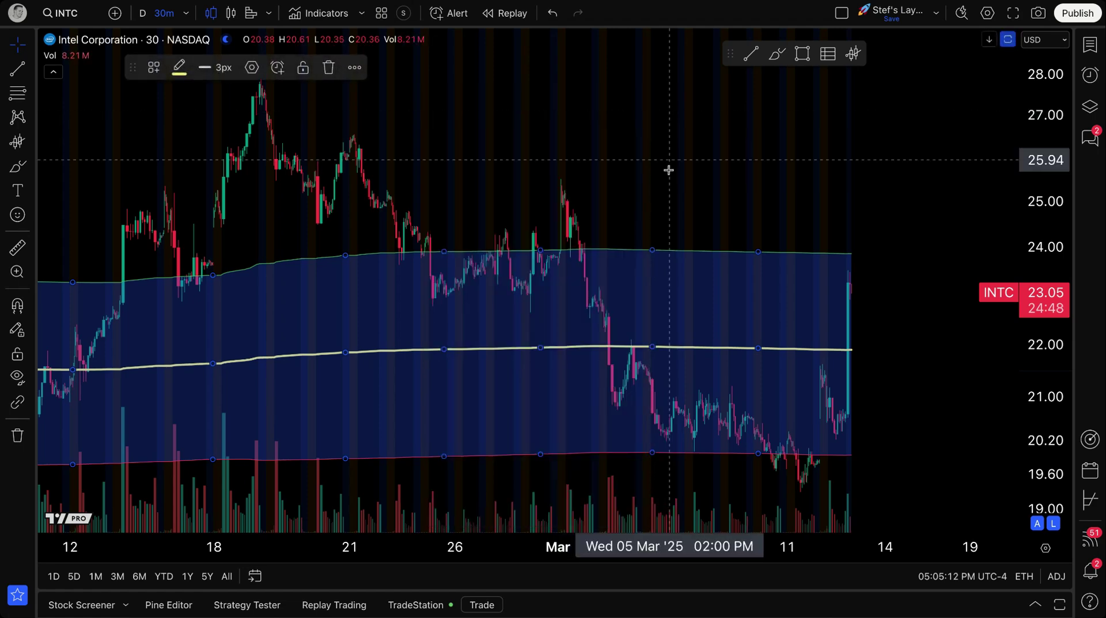
Step: Sketch a price swing path between the lower and upper bands with the Brush, and undo it
scroll(599, 365, down, 5)
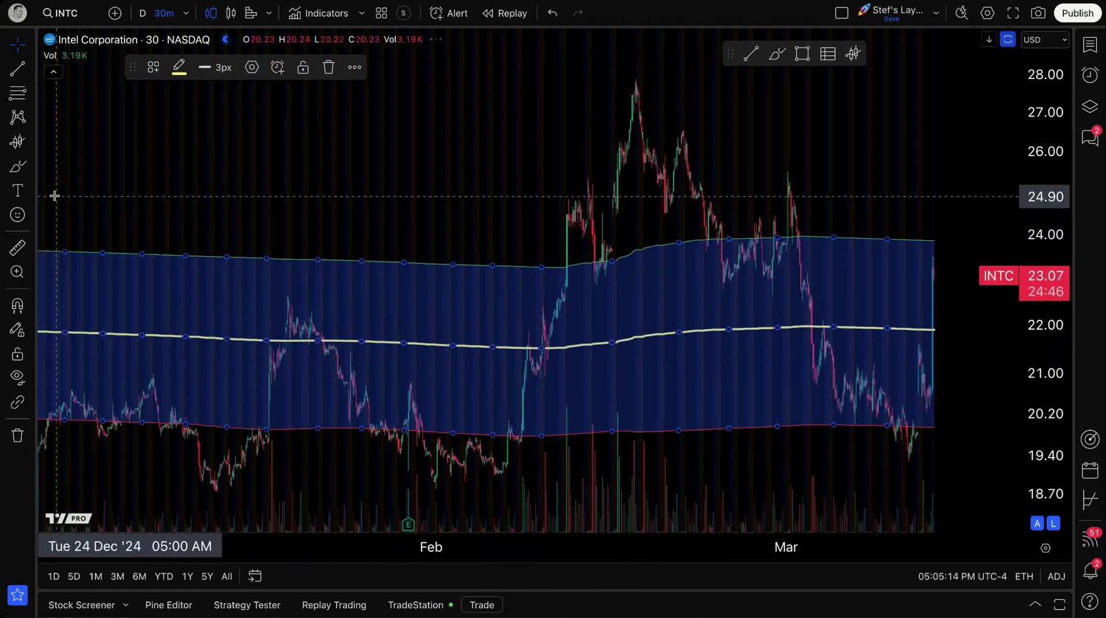
click(18, 167)
mouse_move(582, 427)
mouse_down()
mouse_move(699, 287)
mouse_move(785, 330)
mouse_move(893, 350)
mouse_move(929, 256)
mouse_move(934, 414)
mouse_up()
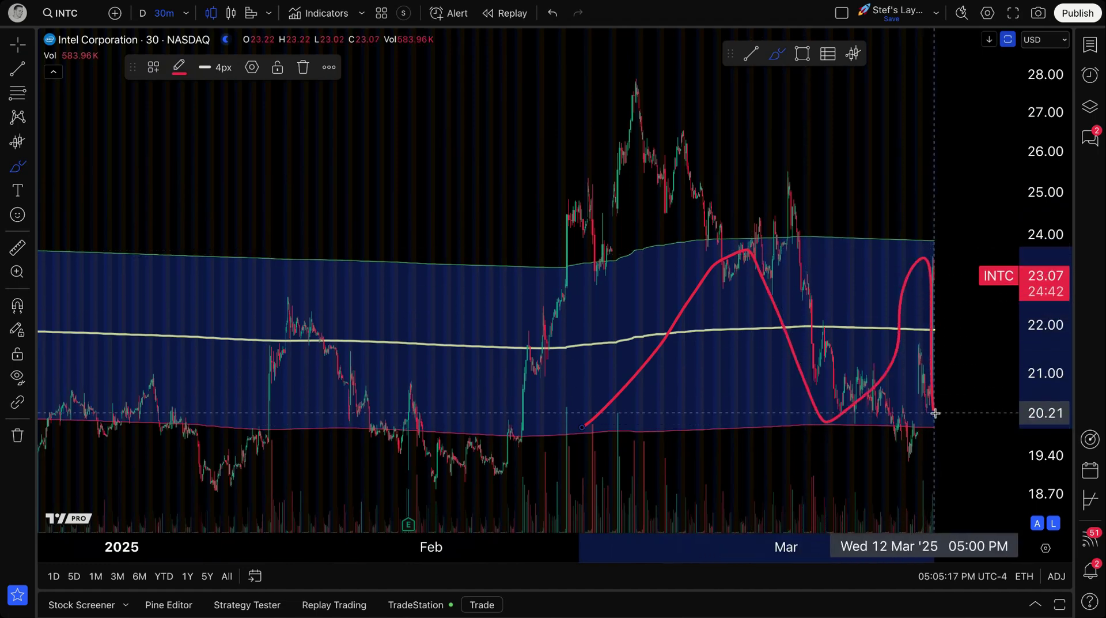
key(ctrl+z)
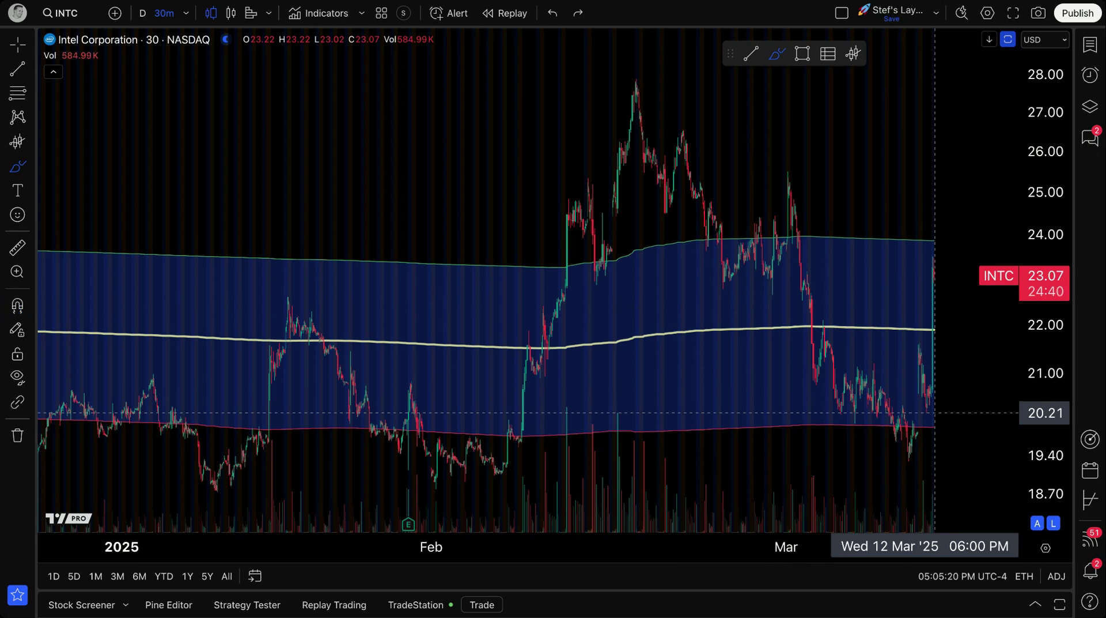
Step: Circle the upper band, the lower band and the VWAP line at the latest candles with the Brush, and undo the circles
scroll(930, 413, up, 5)
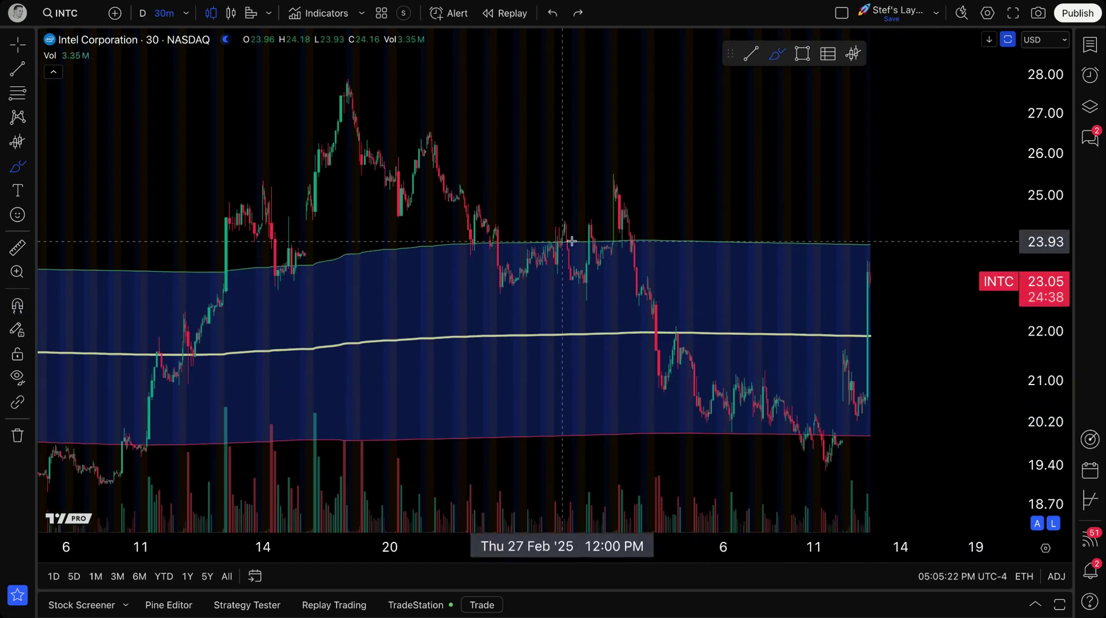
mouse_move(820, 209)
mouse_down()
mouse_move(956, 264)
mouse_move(853, 224)
mouse_up()
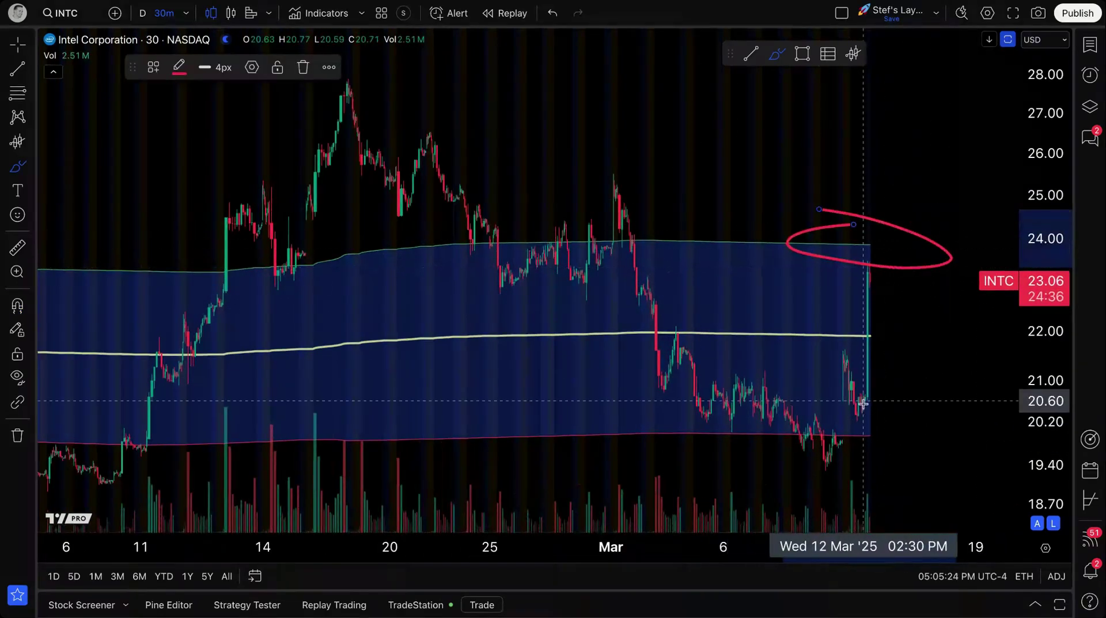
mouse_move(862, 415)
mouse_down()
mouse_move(822, 445)
mouse_move(839, 427)
mouse_up()
mouse_move(881, 320)
mouse_down()
mouse_move(730, 337)
mouse_move(838, 315)
mouse_up()
key(ctrl+z)
key(ctrl+z)
key(ctrl+z)
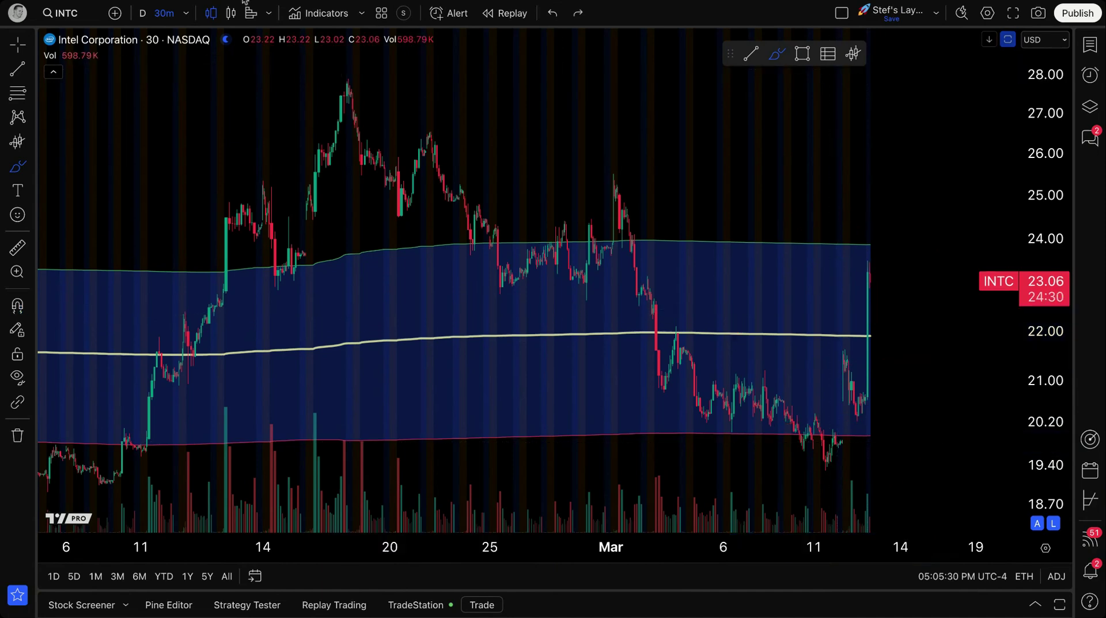
click(18, 45)
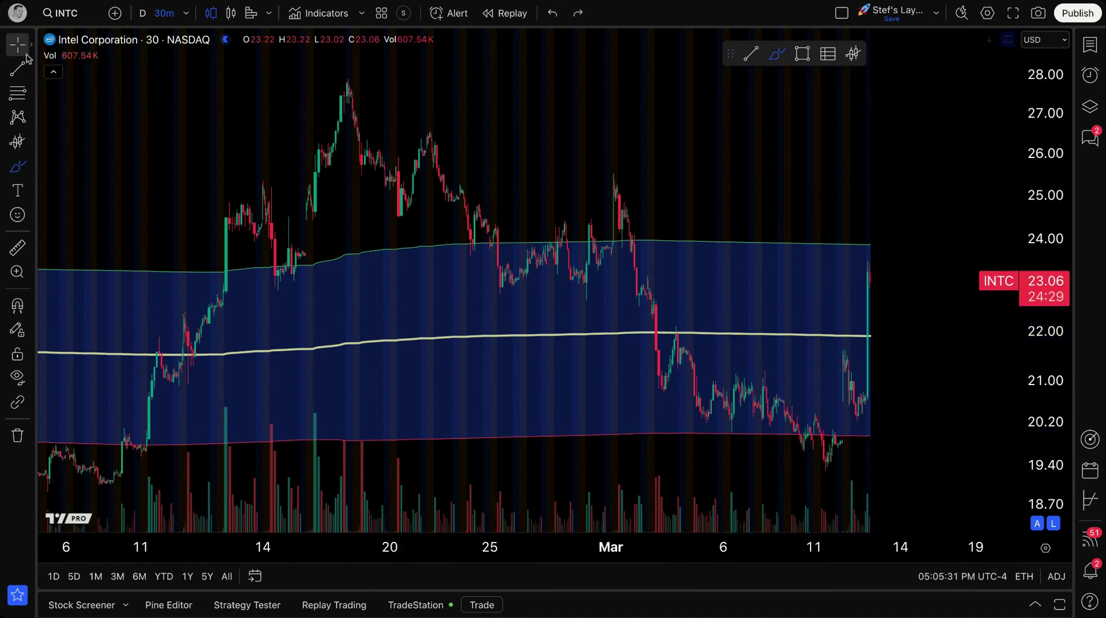
Step: Try turning off the Anchored VWAP's visibility on Minutes and Days intervals, re-enable every interval and confirm the settings
double_click(339, 254)
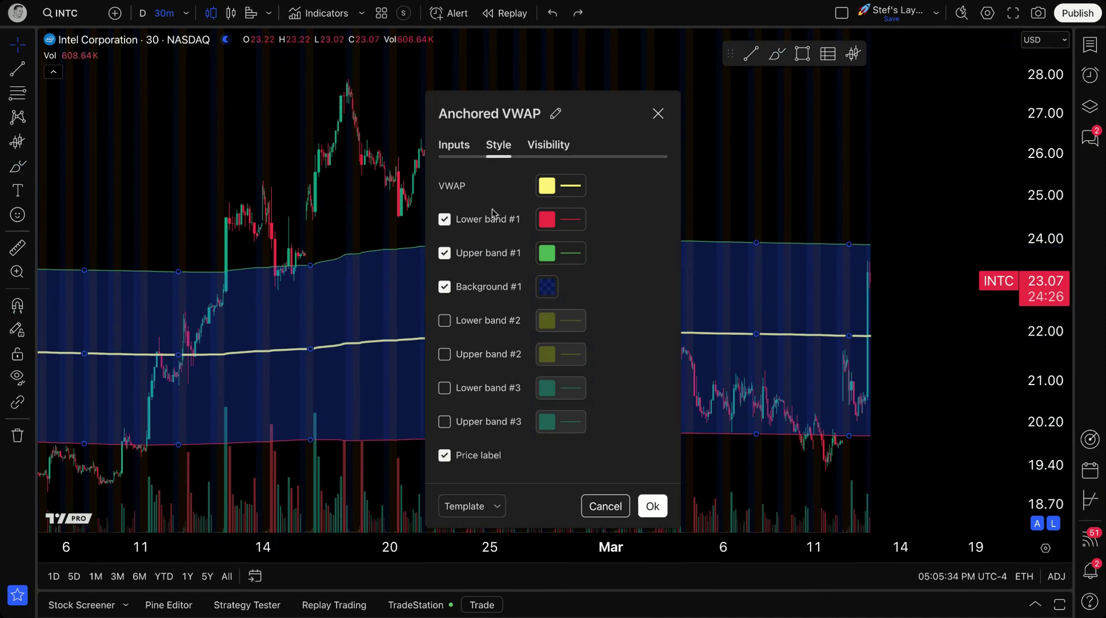
click(539, 145)
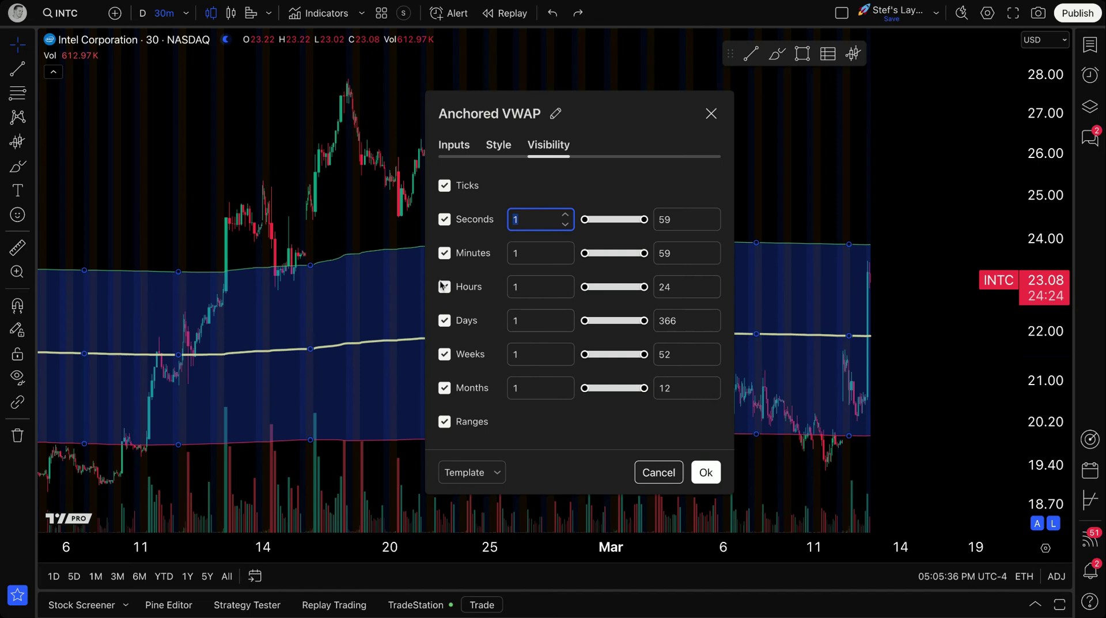
click(444, 254)
click(444, 254)
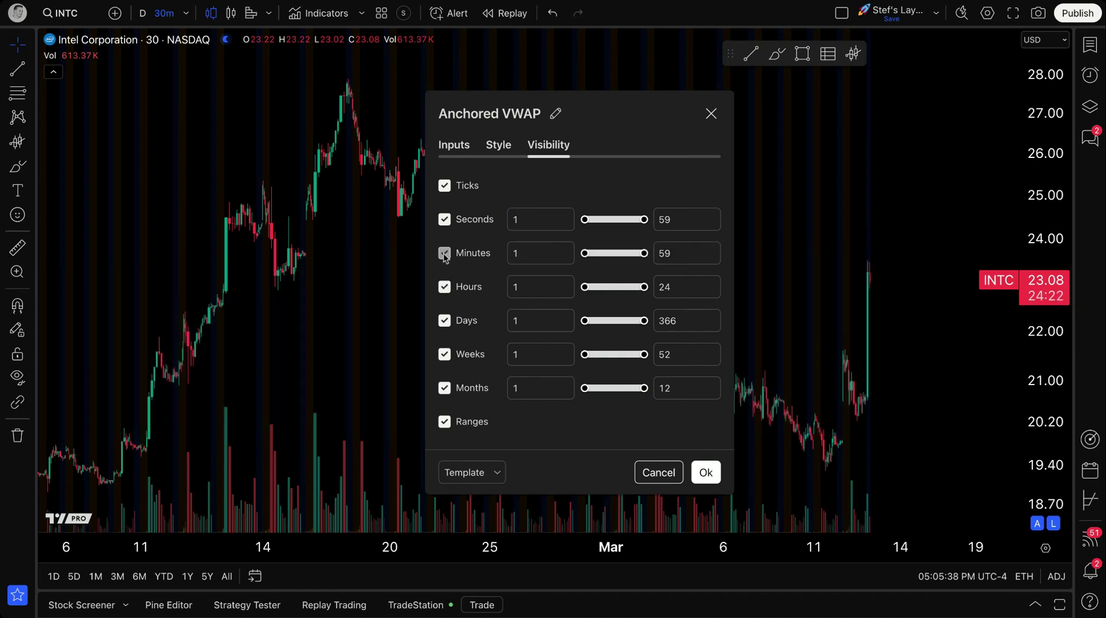
click(444, 321)
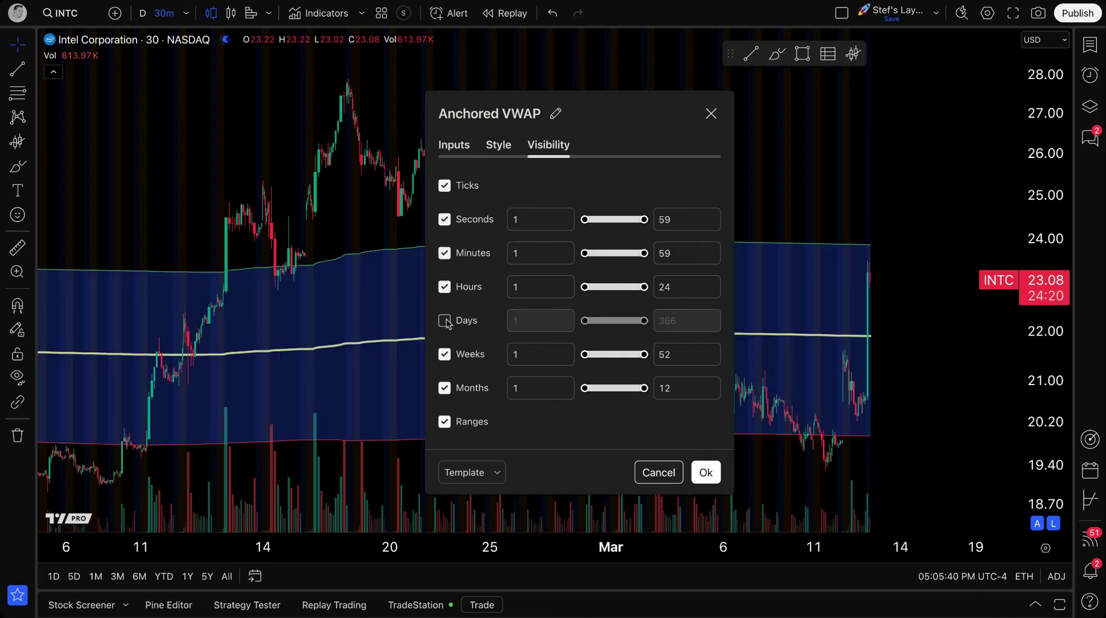
click(445, 355)
click(444, 354)
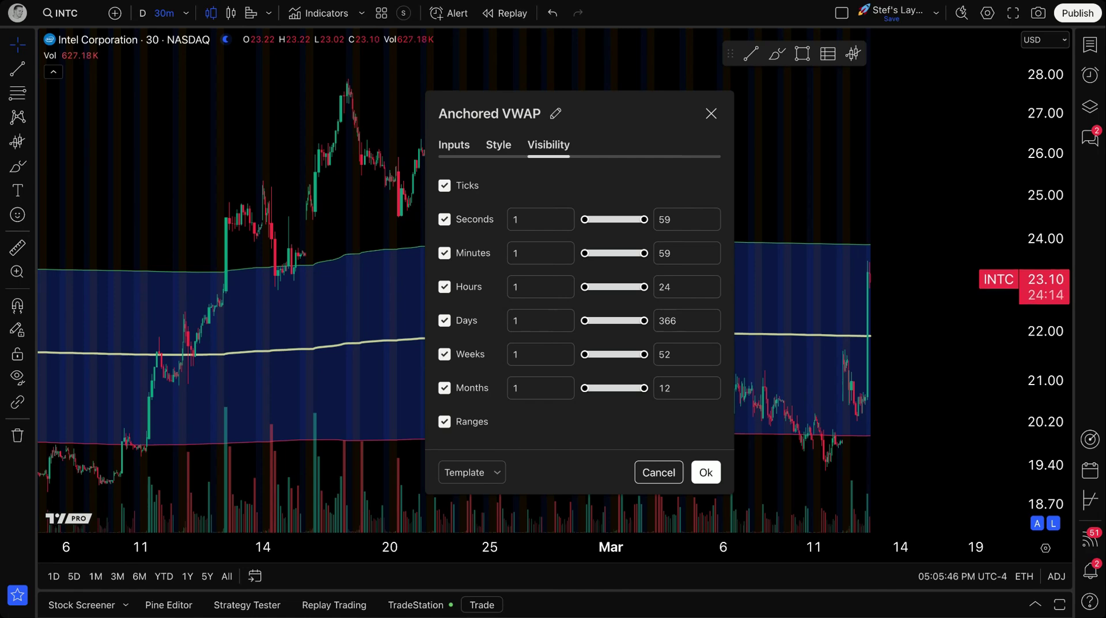
click(706, 472)
Step: Switch the Intel chart from the 30-minute interval back to daily candles
scroll(465, 305, down, 3)
scroll(467, 295, down, 4)
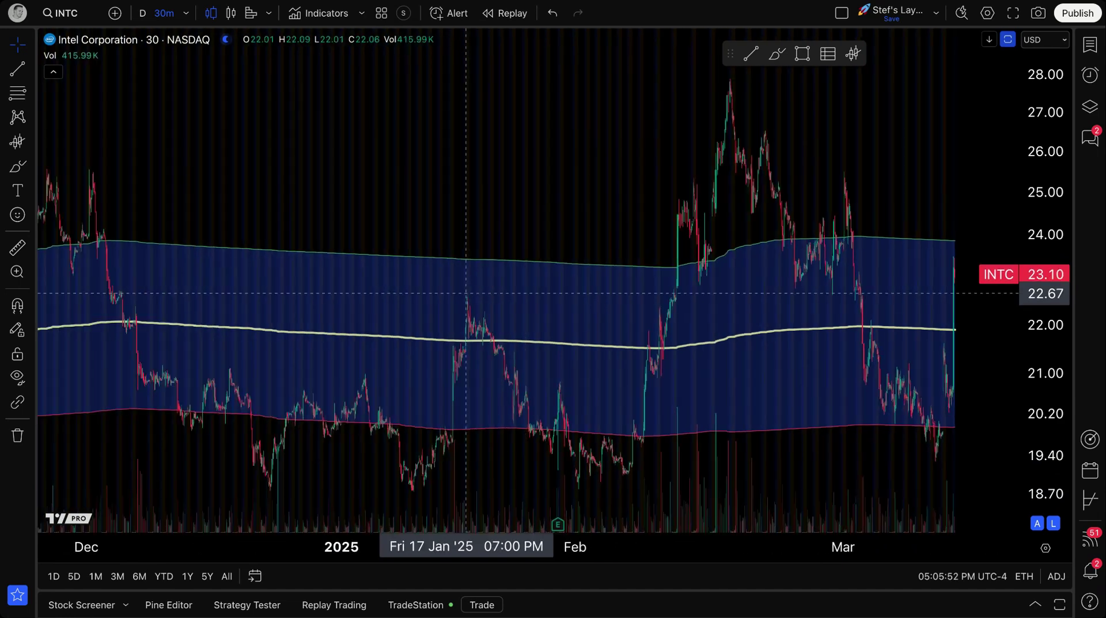
click(145, 15)
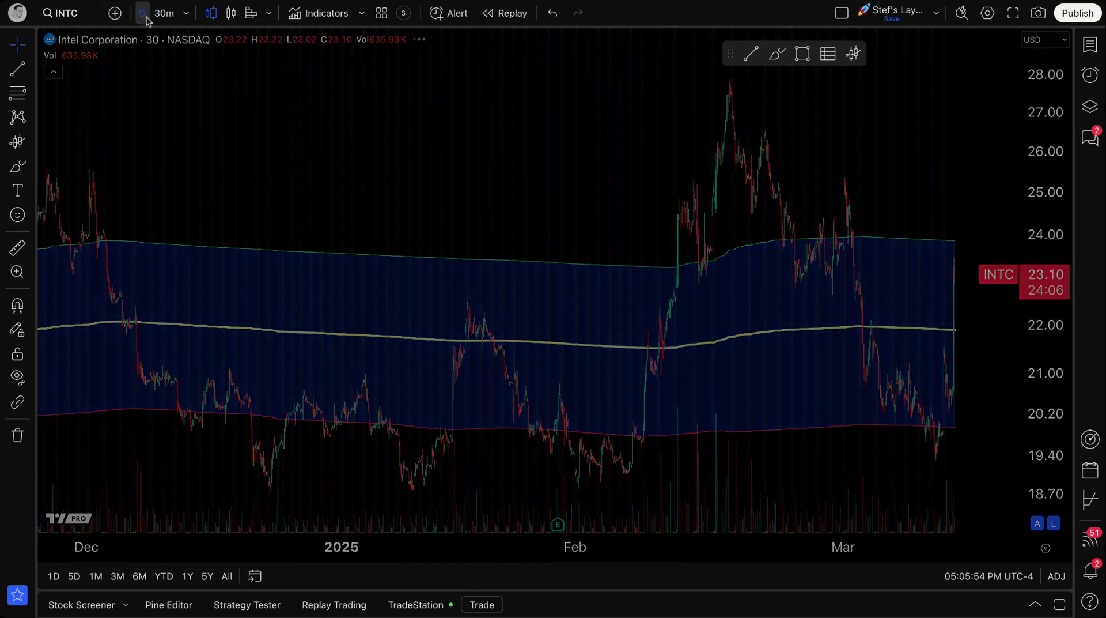
scroll(545, 332, up, 8)
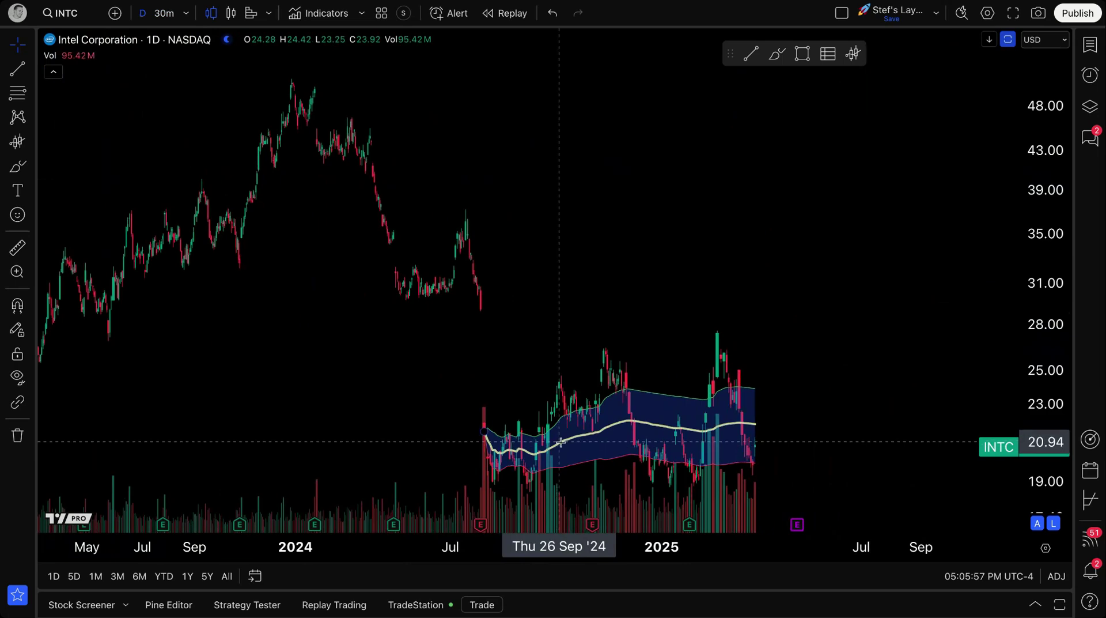
Step: Show the last year of Intel's daily candles and place an Anchored VWAP on the first candle, 12 March 2024
scroll(154, 264, up, 1)
click(32, 143)
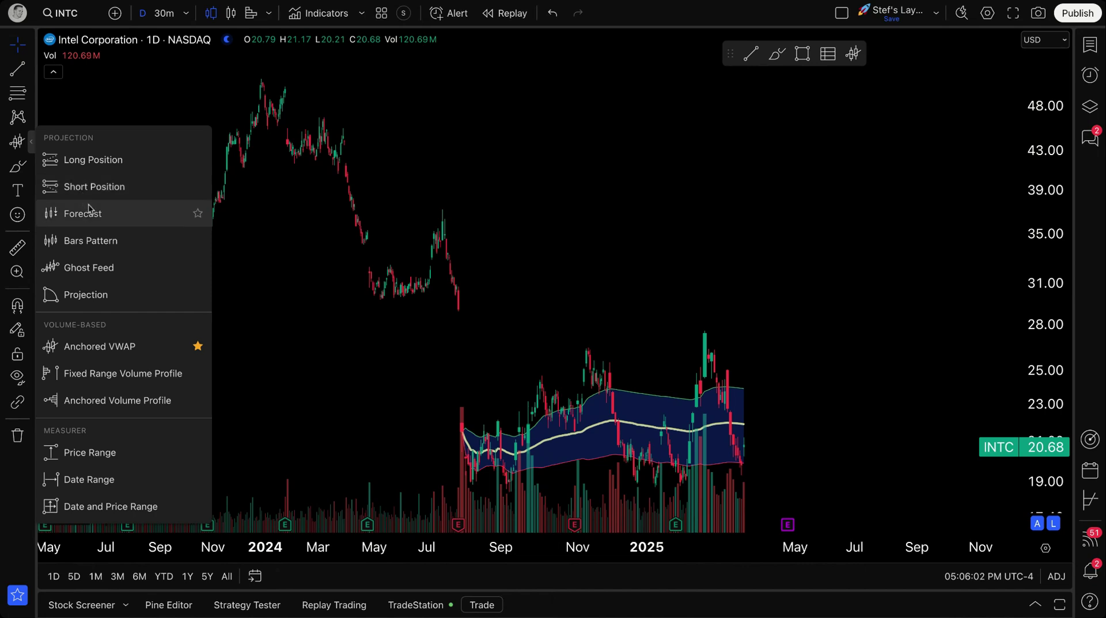
click(142, 345)
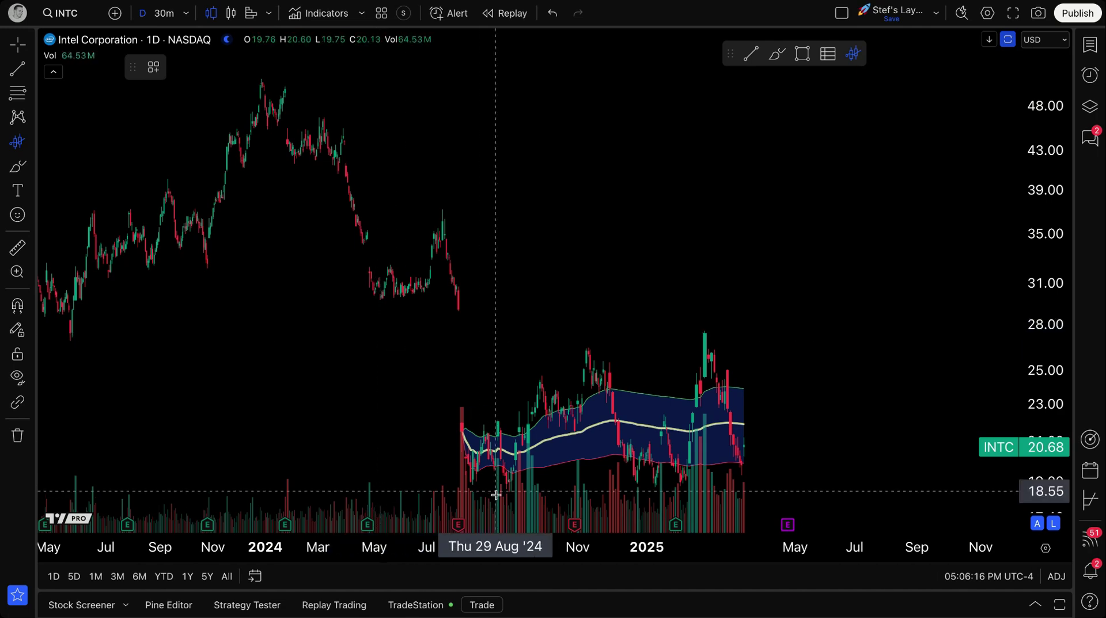
scroll(464, 461, down, 3)
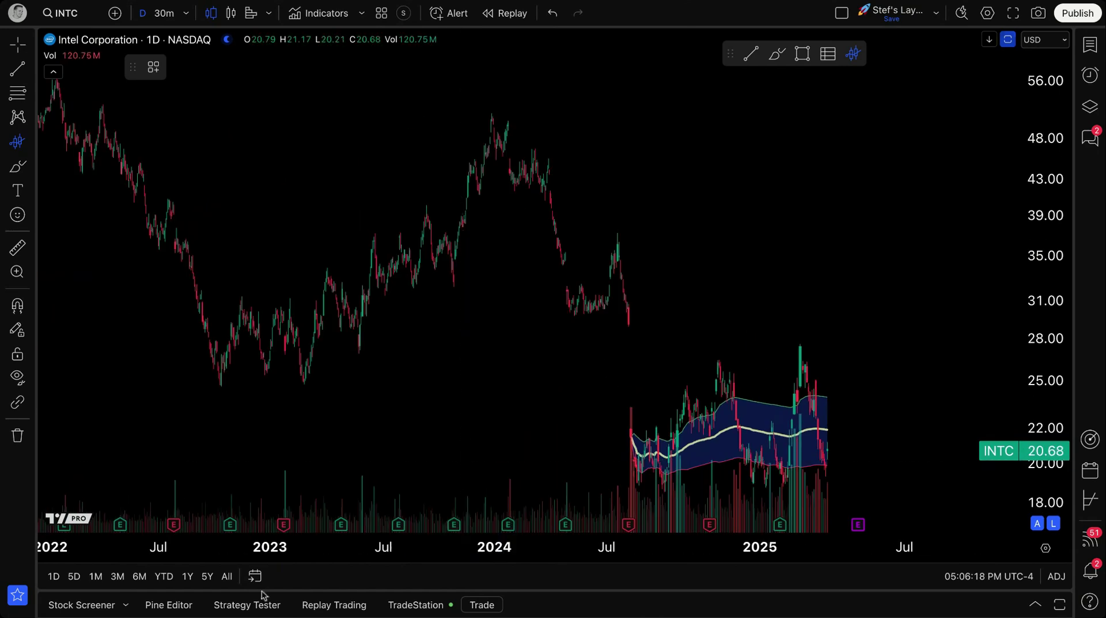
click(189, 576)
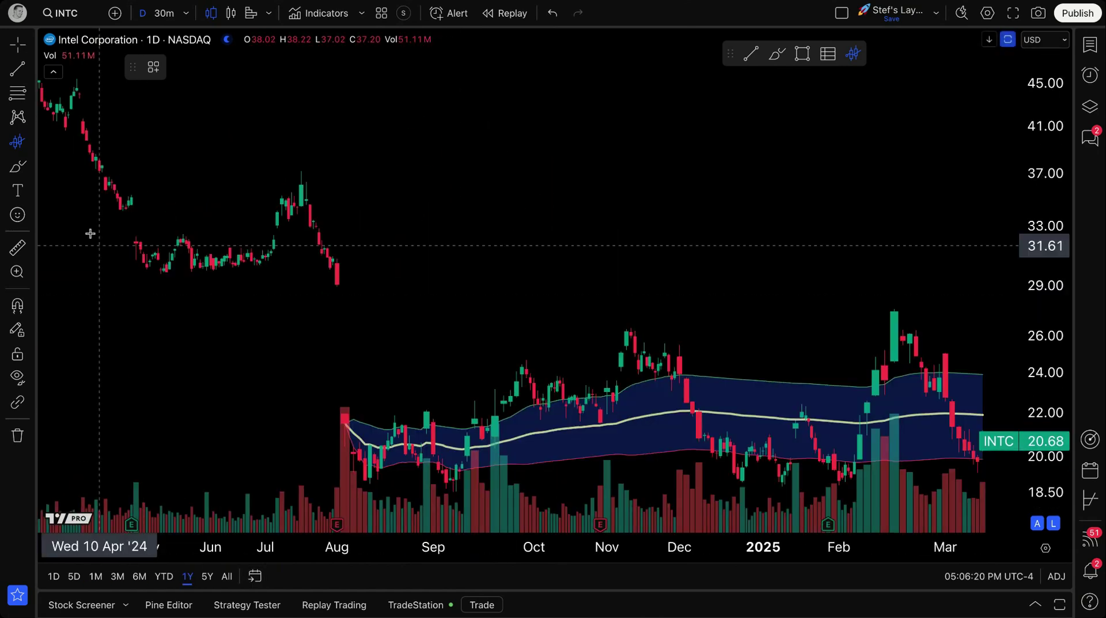
click(41, 82)
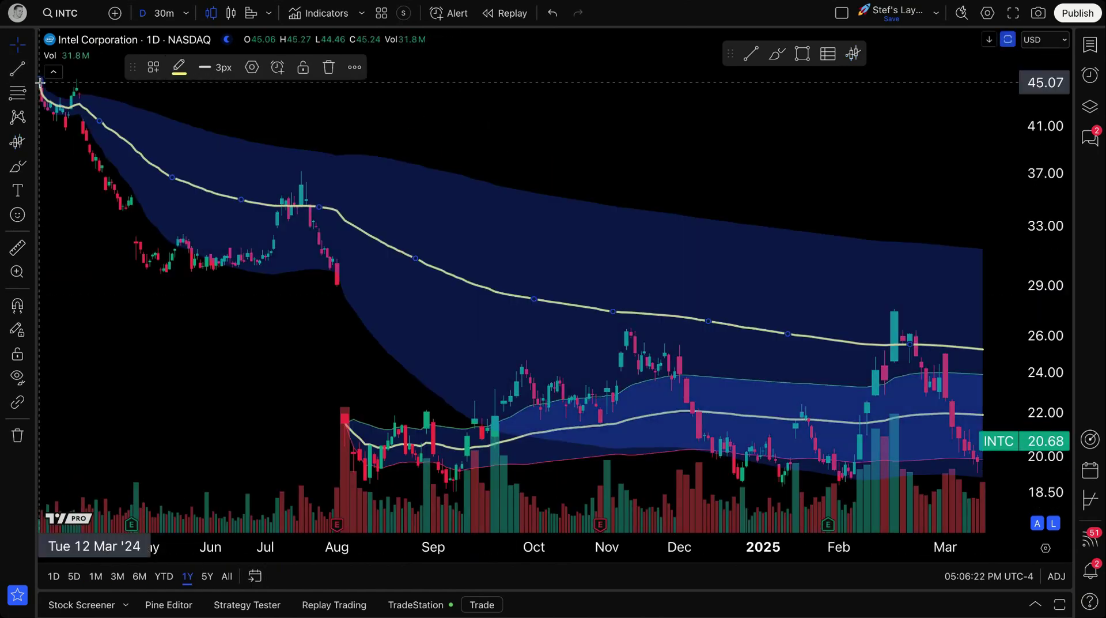
Step: Show the year-to-date range and place an Anchored VWAP on the year's first candle, 2 January 2025
key(alt+a)
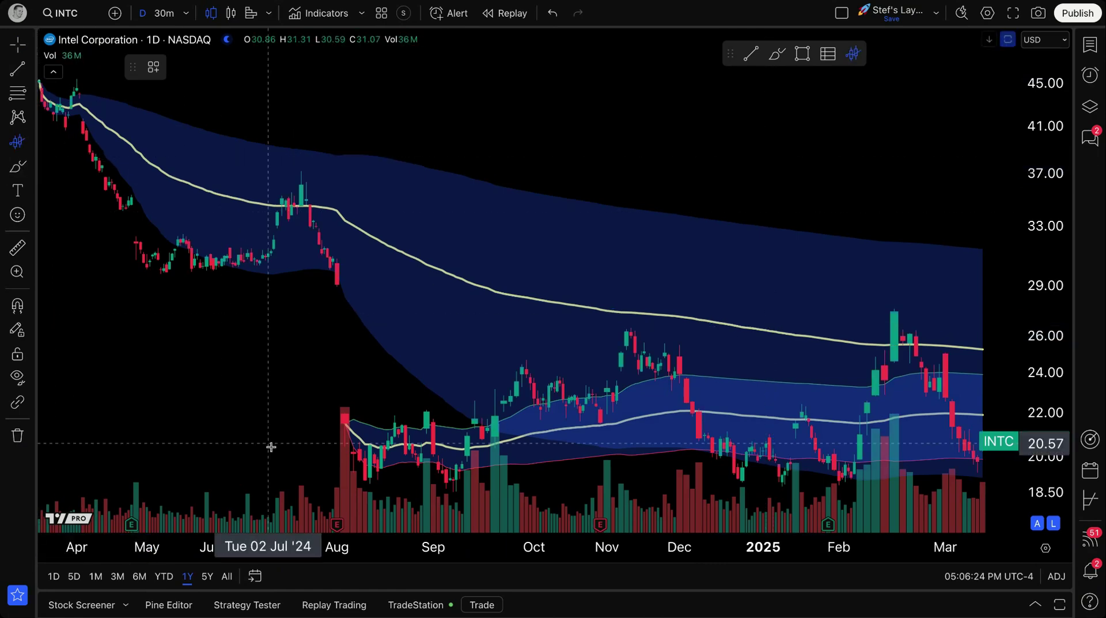
click(164, 575)
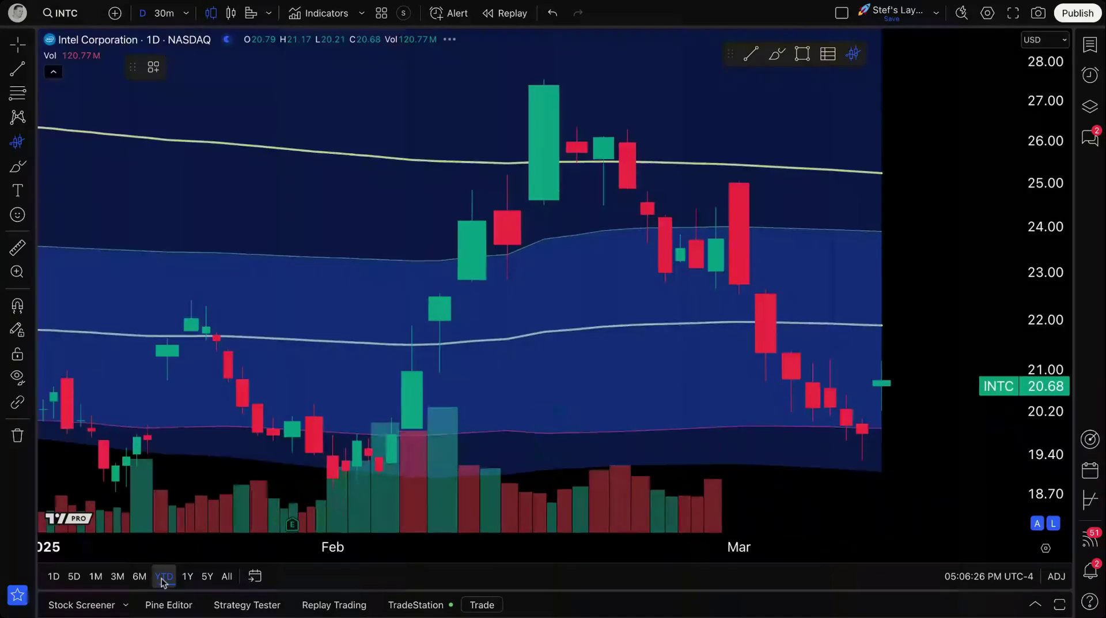
click(46, 395)
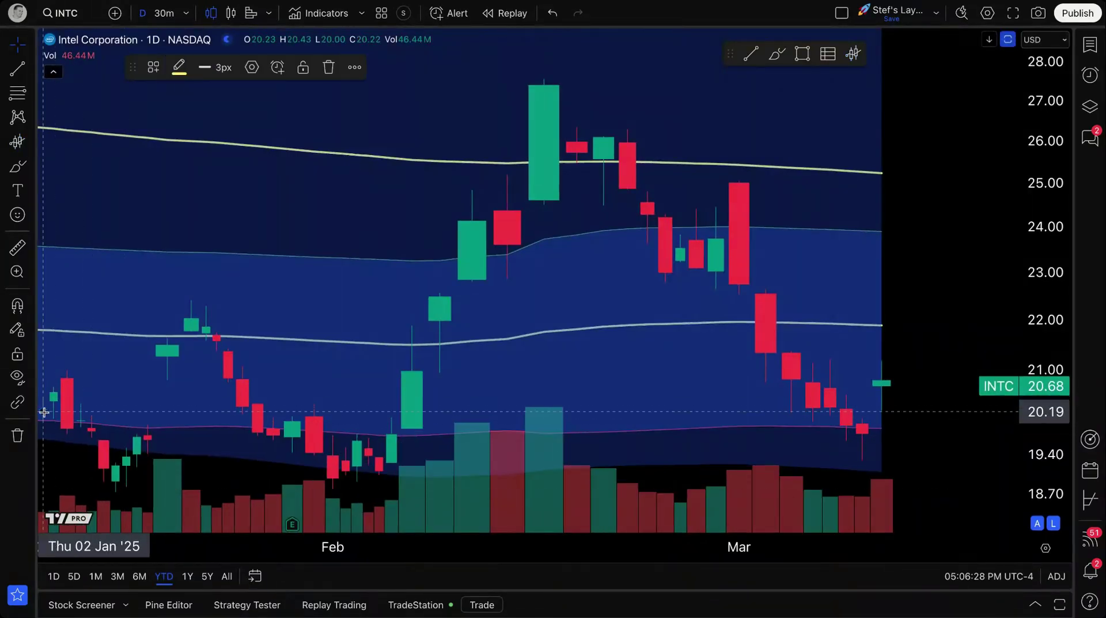
Step: Show the five-year weekly range and place an Anchored VWAP on its first candle, 9 March 2020
click(205, 577)
click(15, 144)
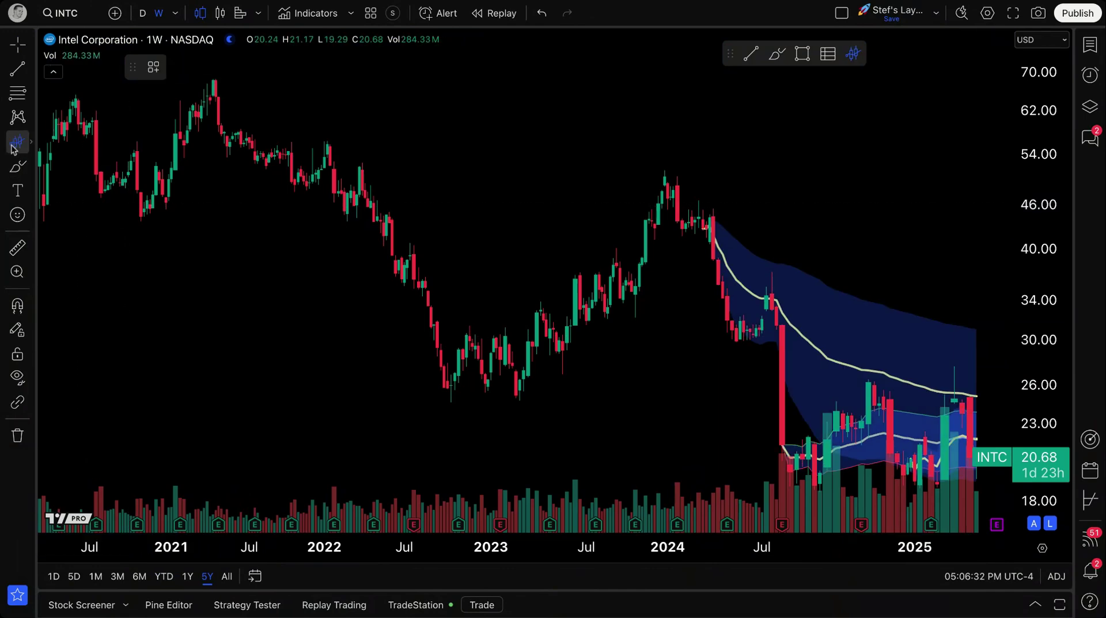
click(41, 163)
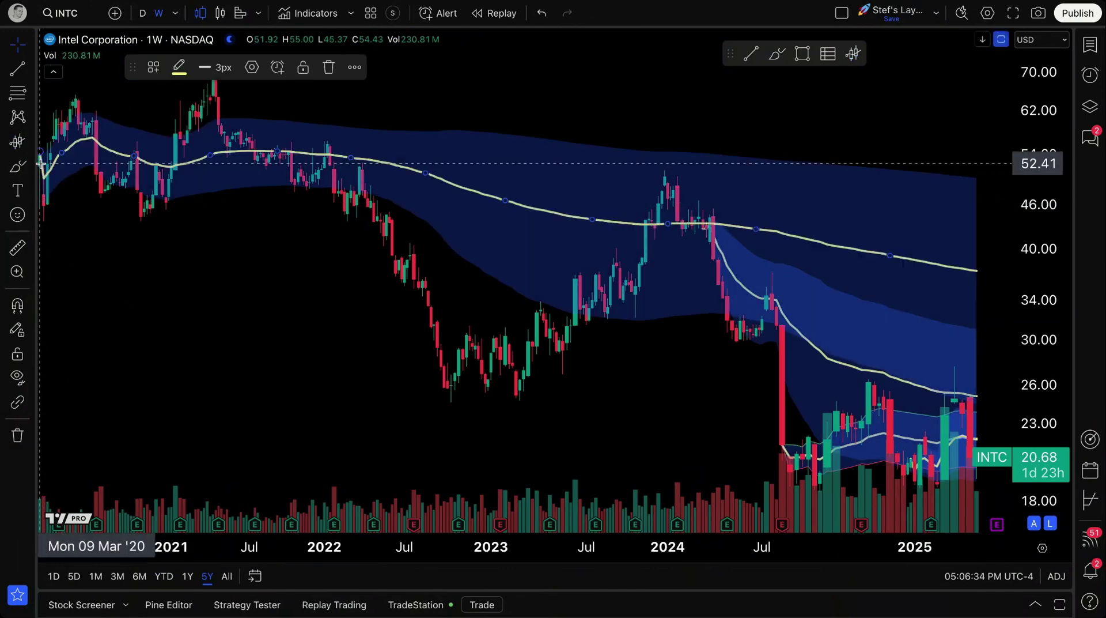
click(478, 399)
Step: Turn off Background #1 for the Anchored VWAP that starts on 11 March 2024 and confirm the settings
scroll(469, 395, up, 5)
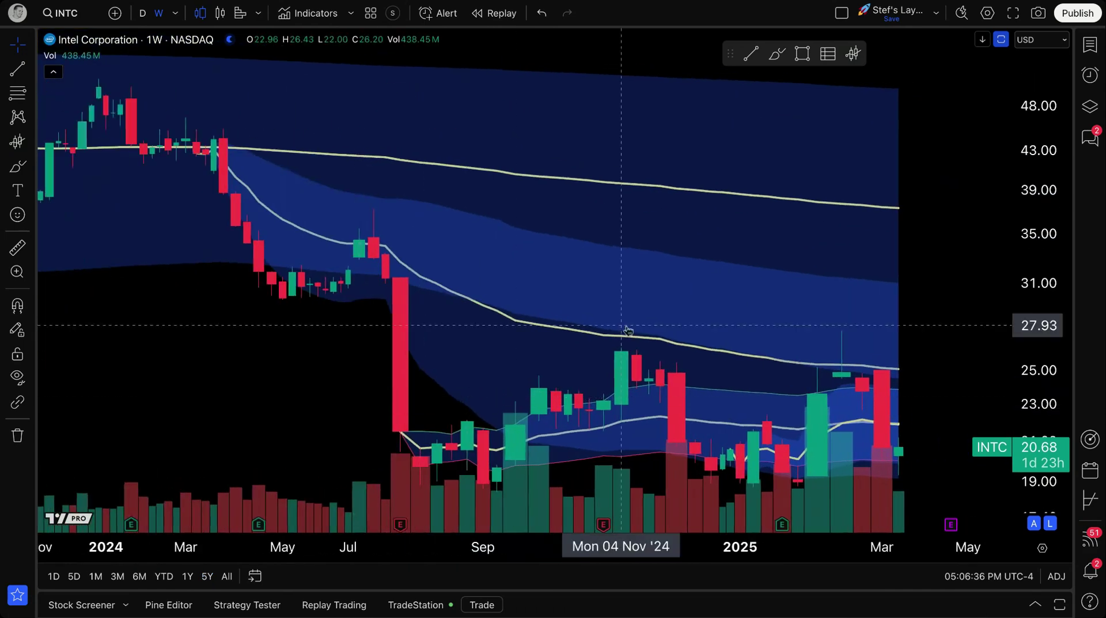
double_click(676, 345)
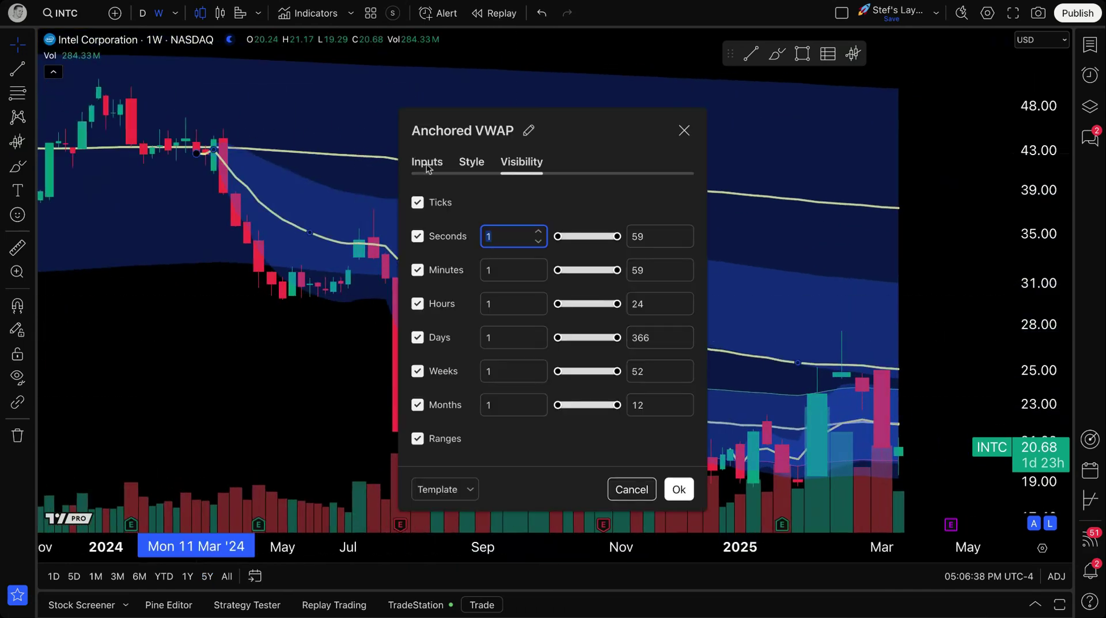
click(427, 164)
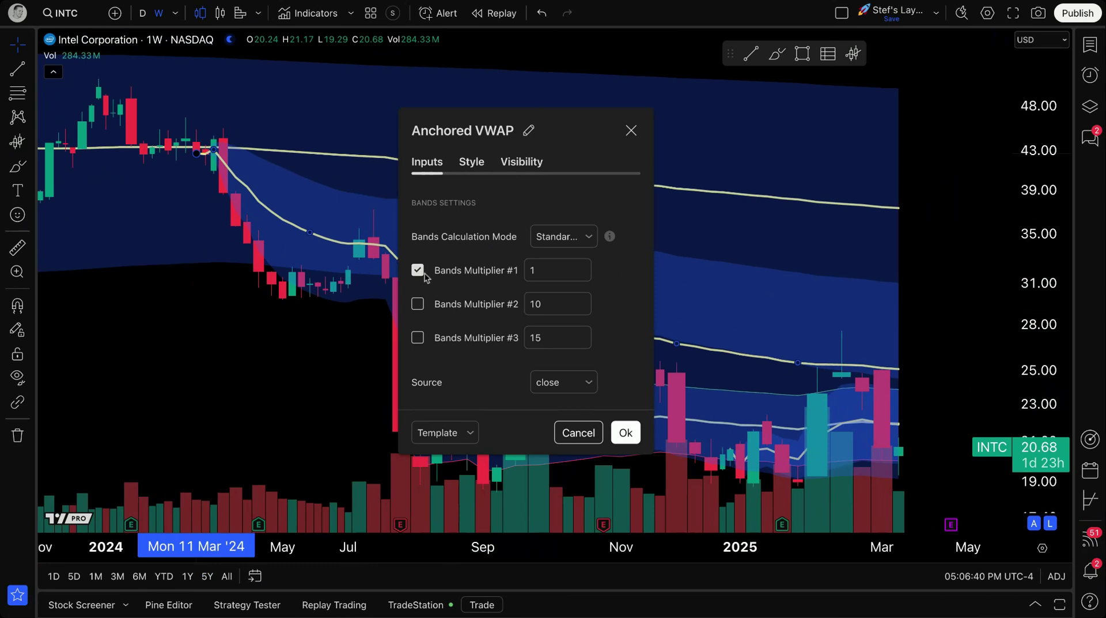
click(466, 163)
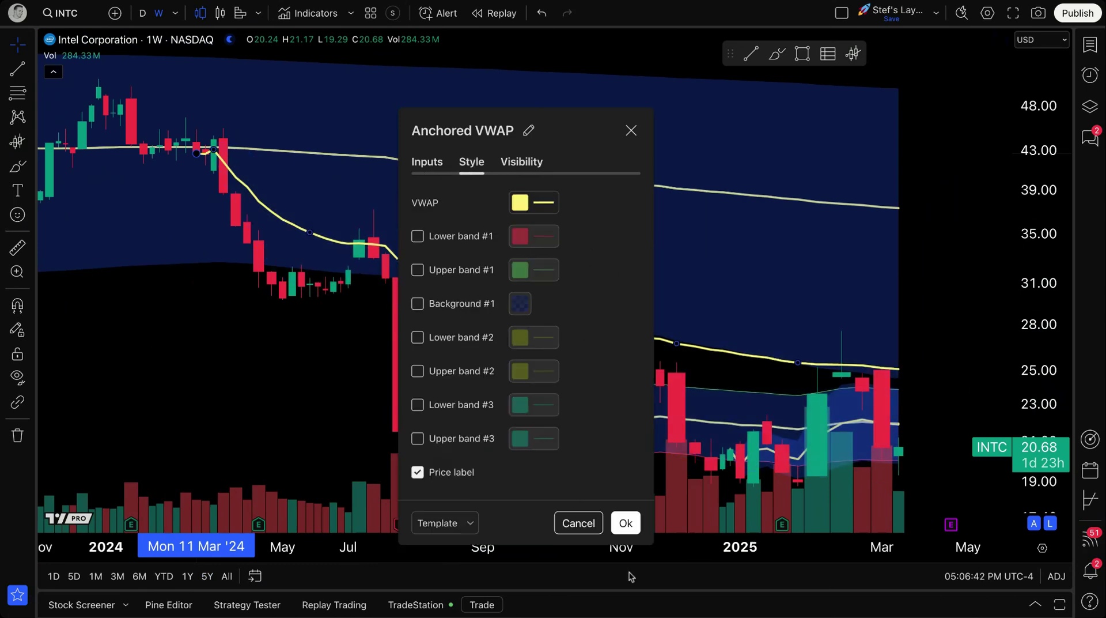
click(630, 518)
Step: Turn off Lower band #1, Upper band #1 and Background #1 for the Anchored VWAP starting on 29 July 2024, and confirm
double_click(739, 425)
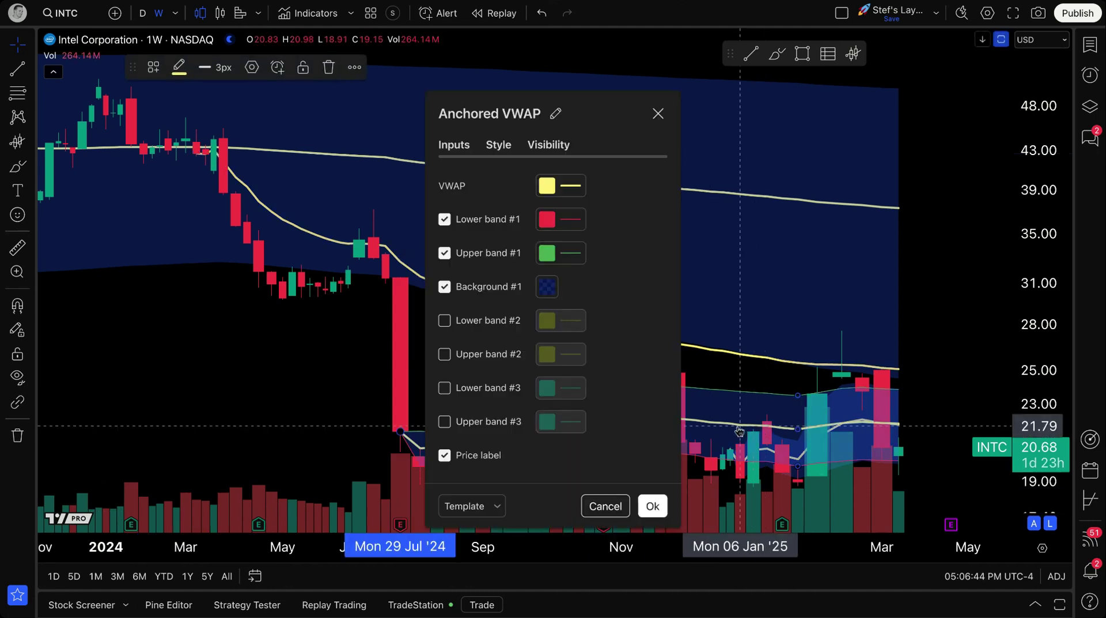
click(460, 253)
click(493, 223)
click(486, 288)
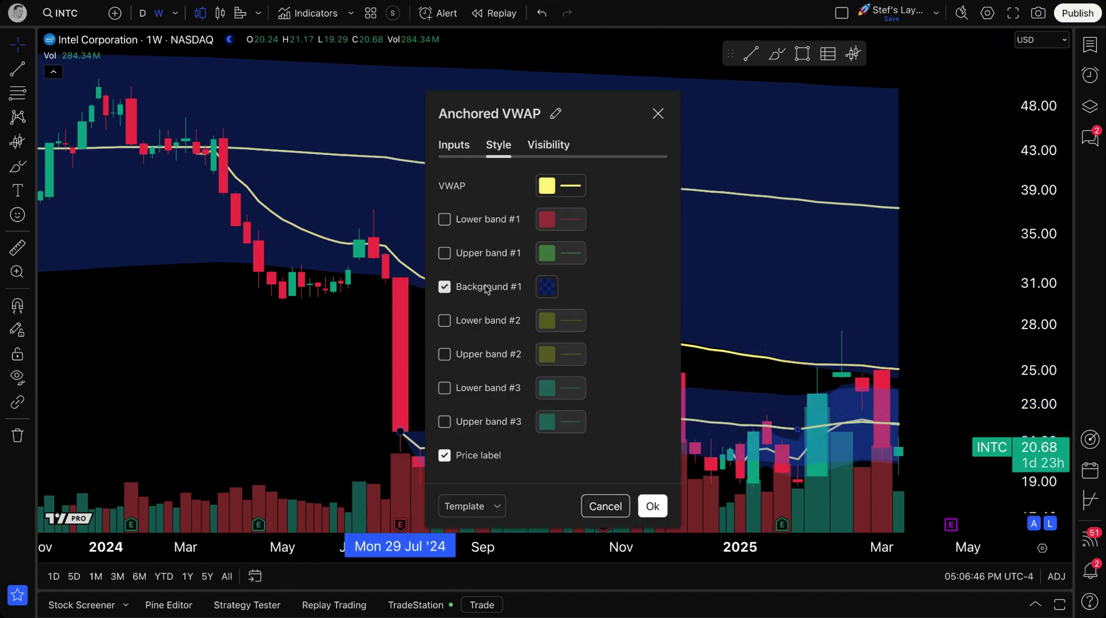
click(459, 156)
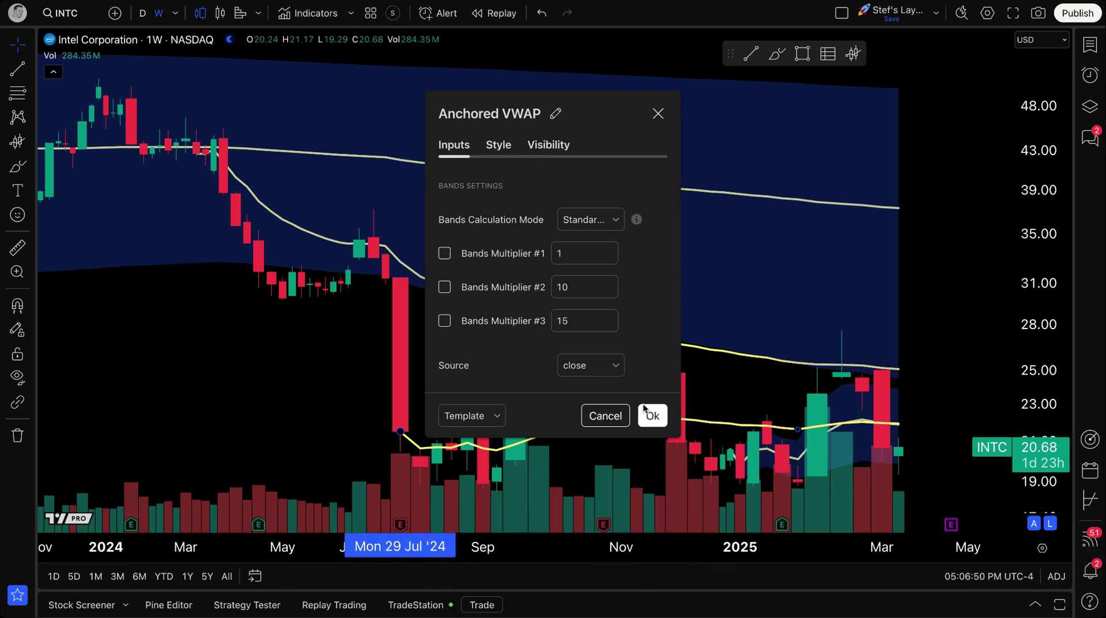
click(646, 411)
Step: Turn off Background #1 for the Anchored VWAP that starts on 9 March 2020 and confirm the settings
double_click(816, 443)
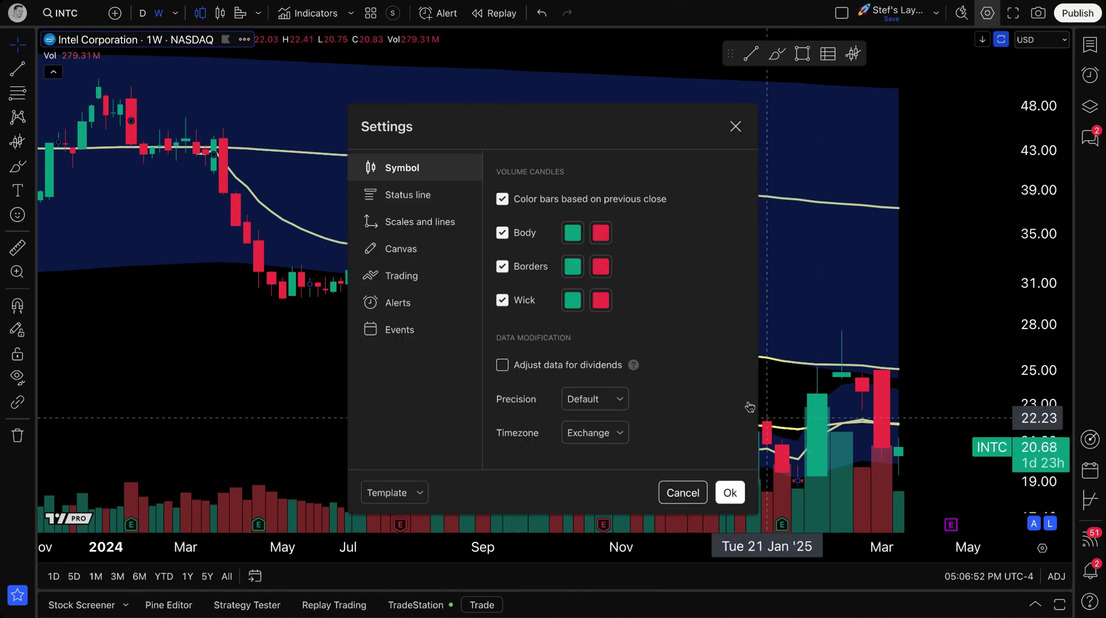
click(736, 126)
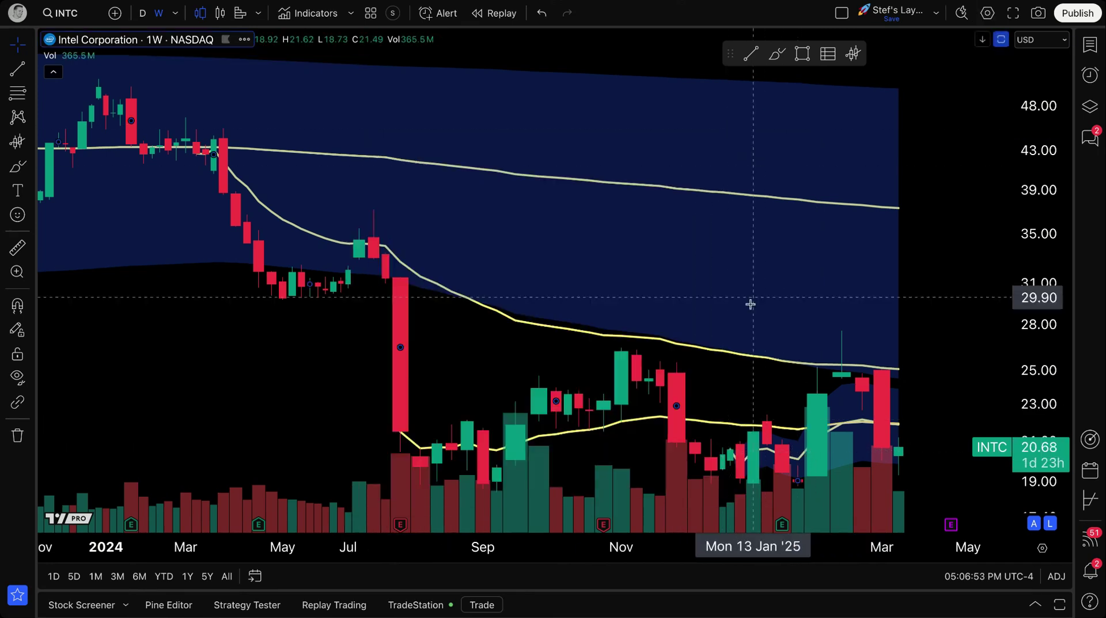
double_click(694, 188)
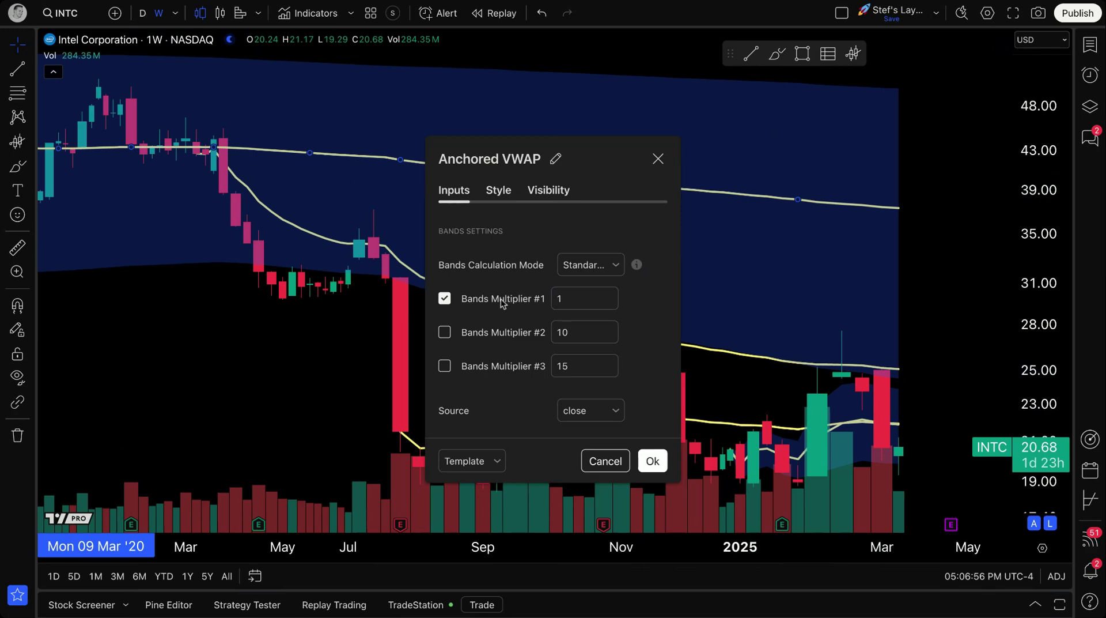
click(496, 191)
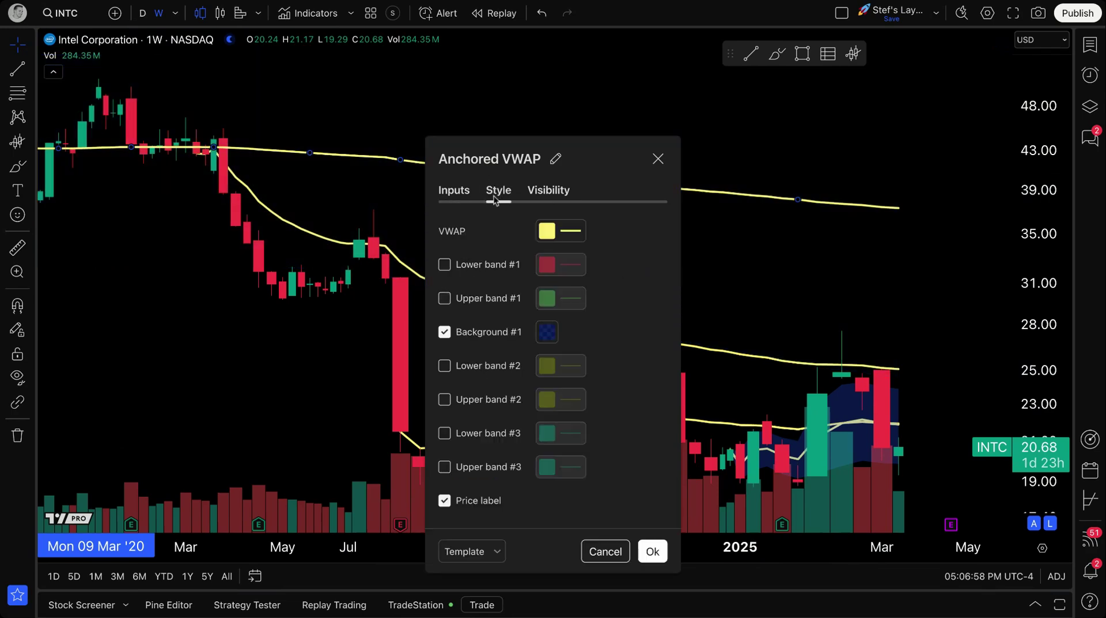
click(652, 551)
Step: Turn off Background #1 for the Anchored VWAP that starts on 30 December 2024 and confirm the settings
scroll(673, 461, down, 4)
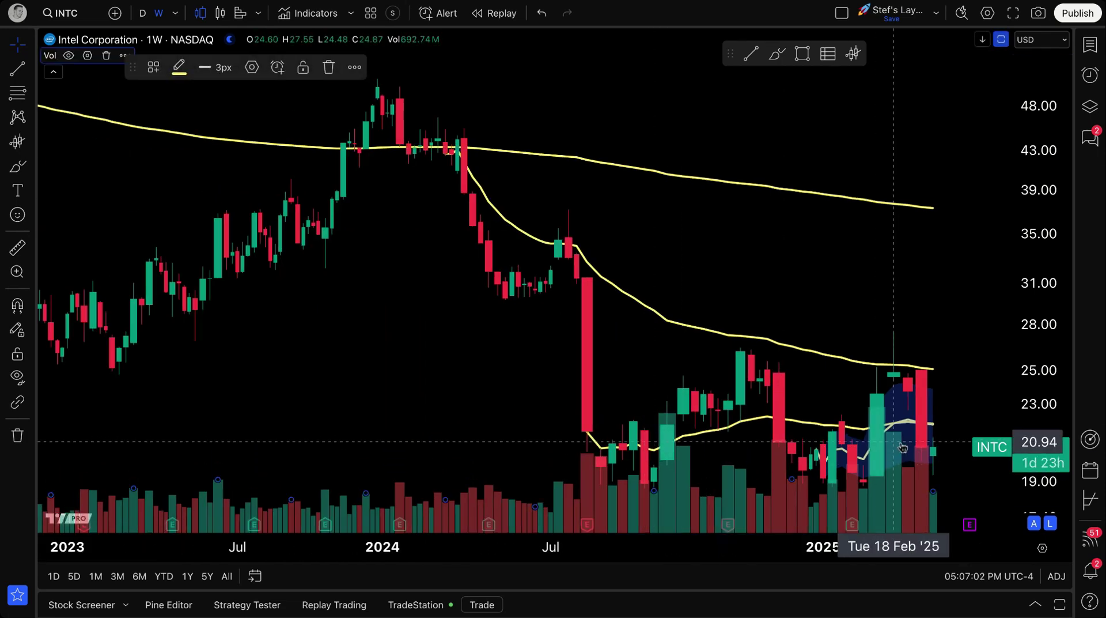
scroll(902, 447, up, 4)
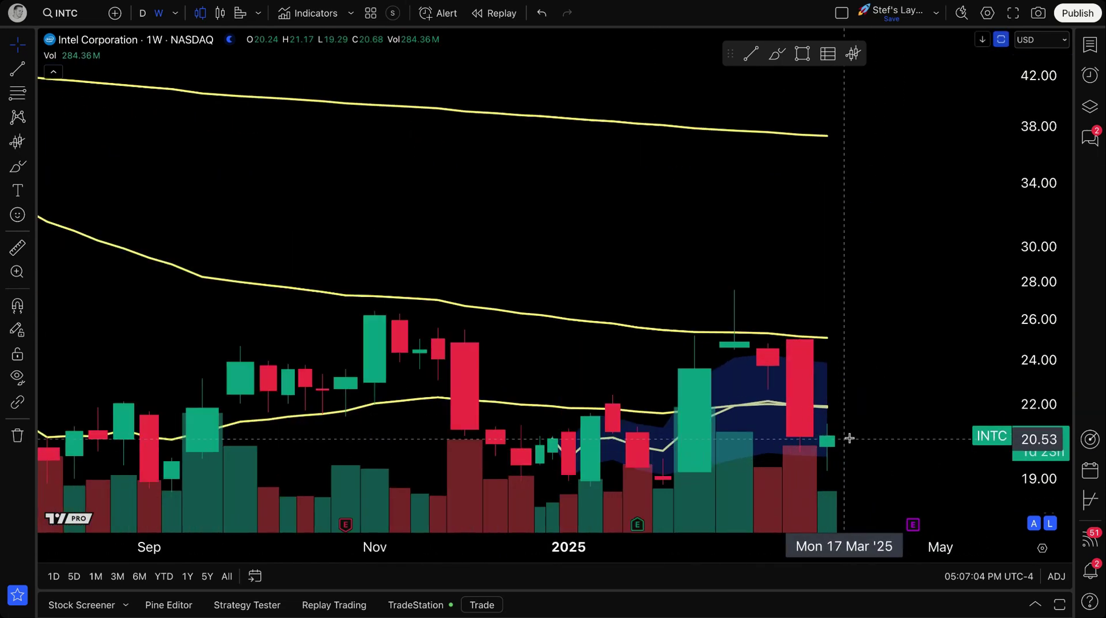
double_click(828, 405)
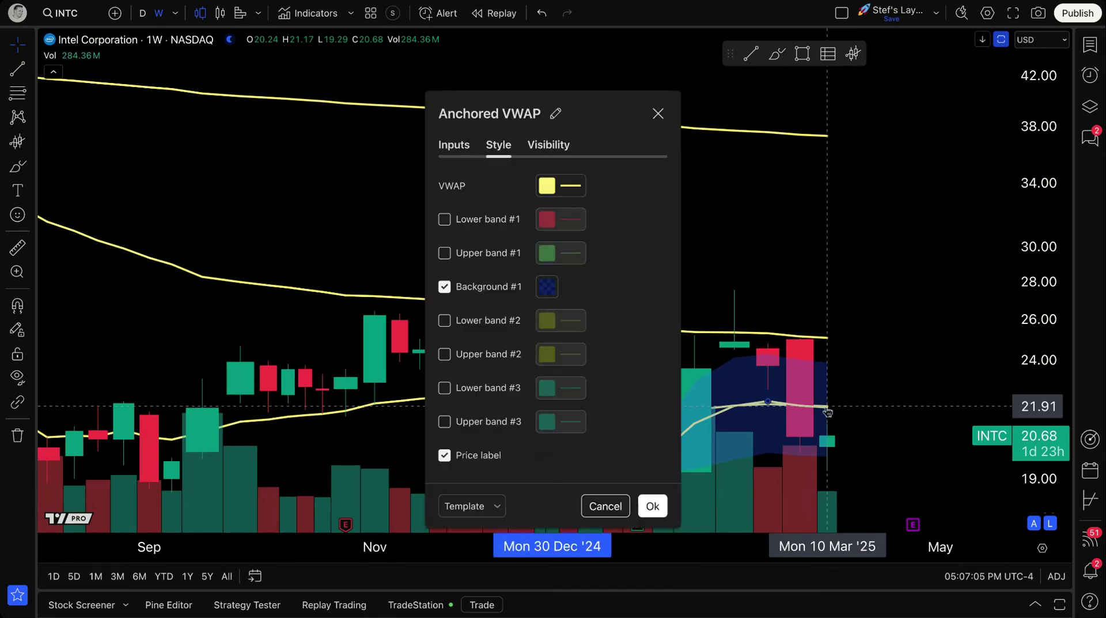
click(506, 294)
click(655, 506)
Step: Examine the weekly candles against the Anchored VWAP lines, from the multi-year history to the February 2025 high
scroll(656, 484, down, 6)
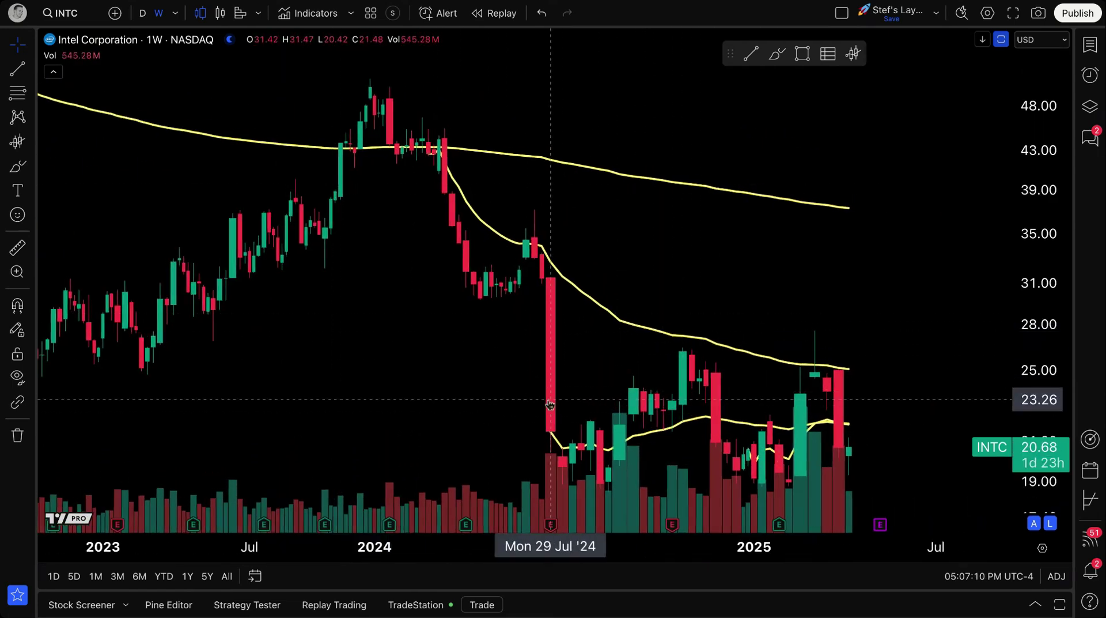
scroll(553, 380, down, 6)
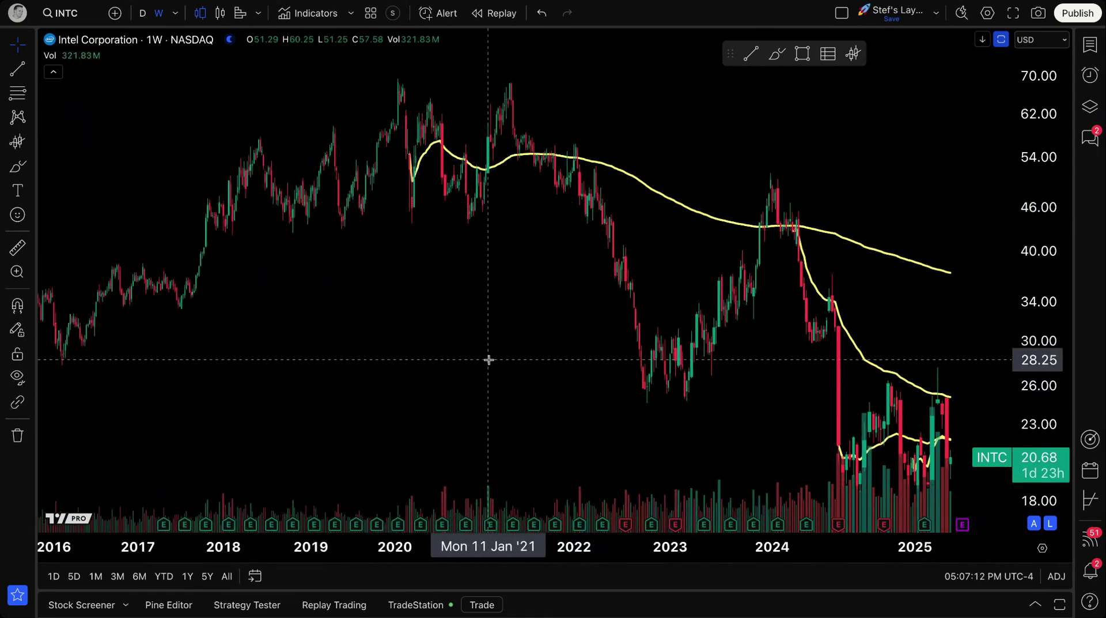
scroll(488, 361, up, 5)
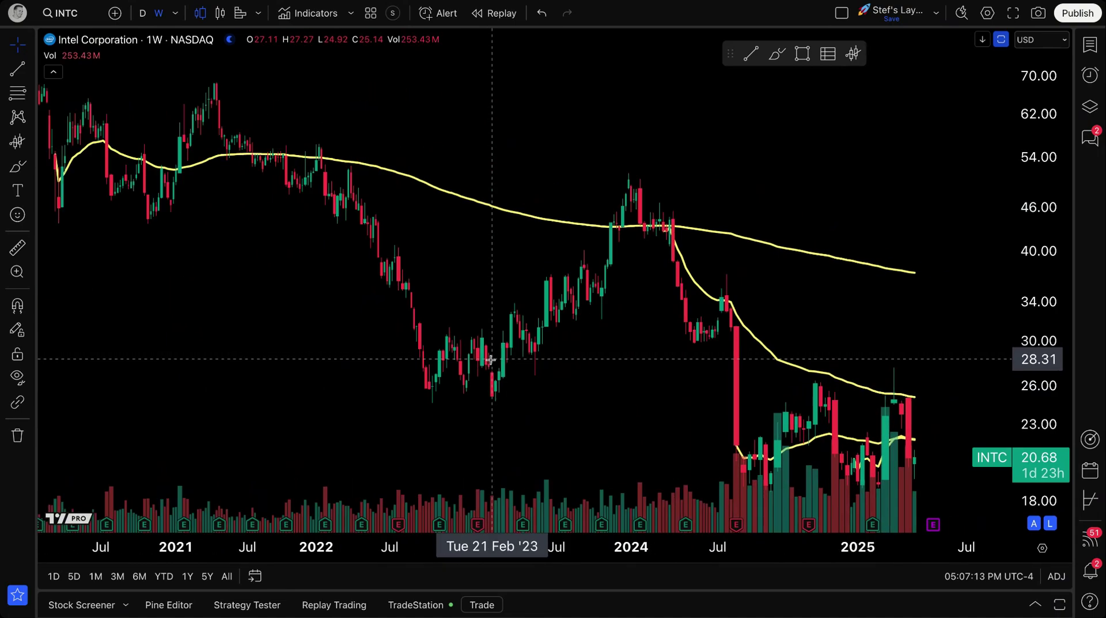
scroll(491, 359, up, 4)
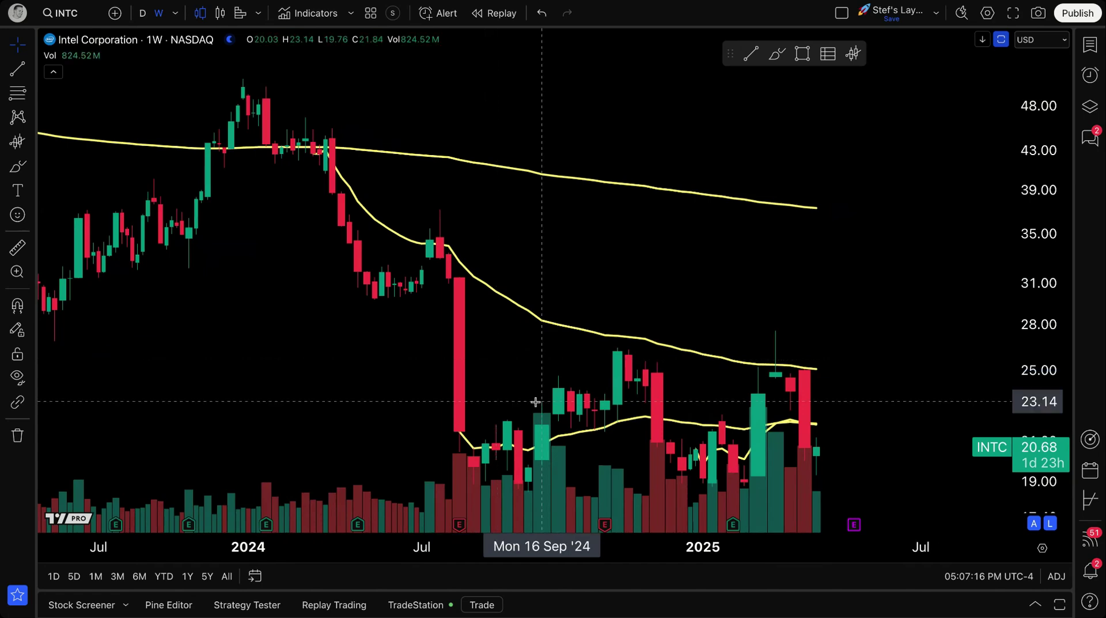
scroll(444, 424, up, 4)
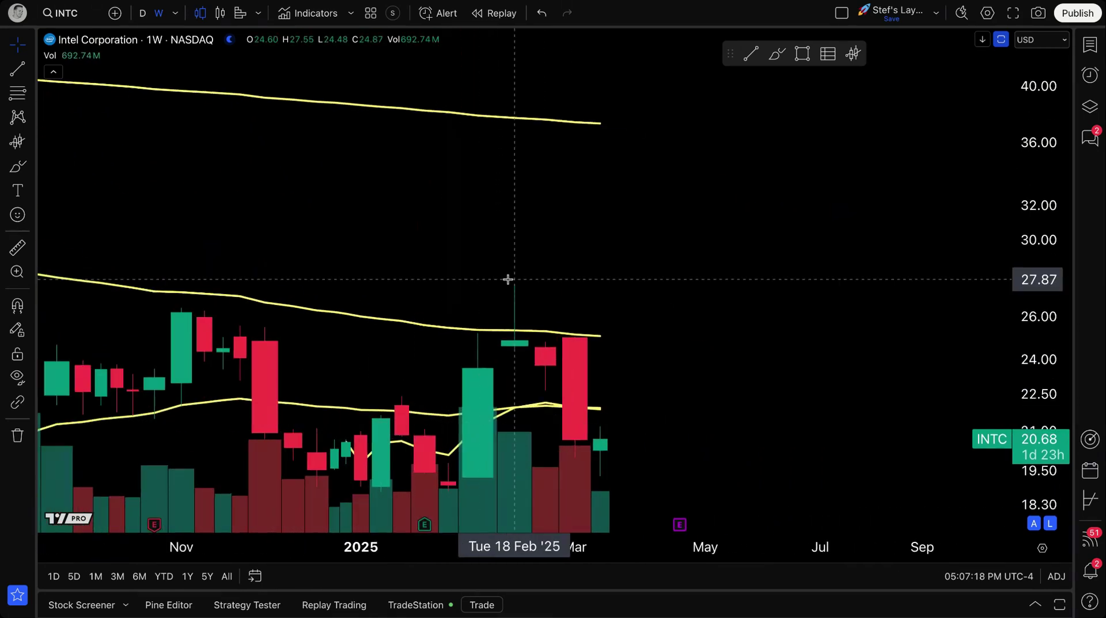
drag(506, 277, 829, 272)
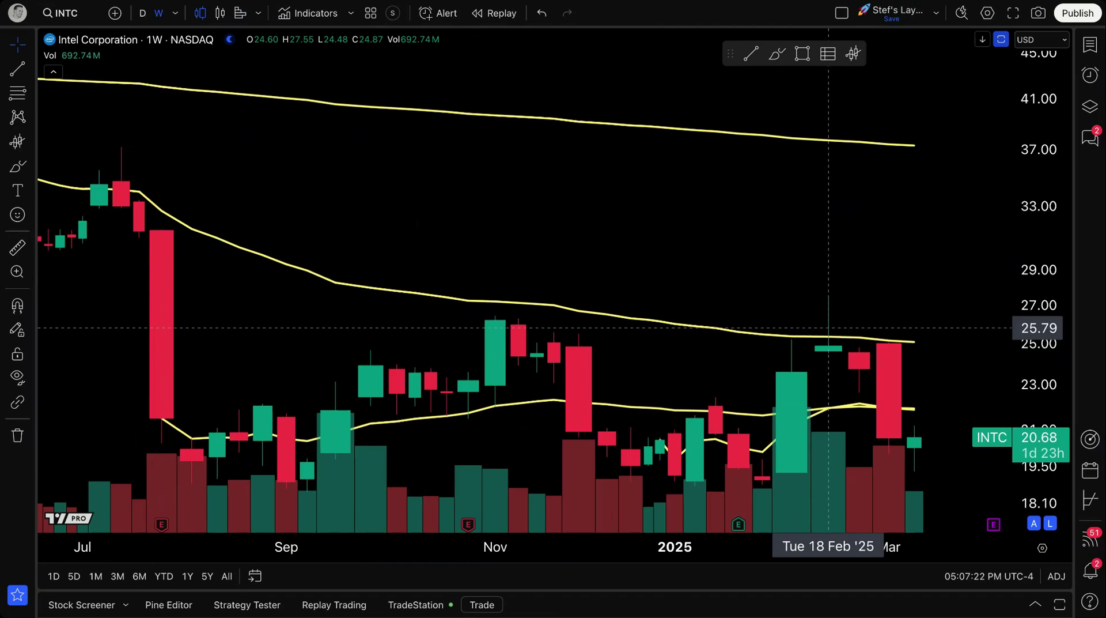
scroll(795, 309, down, 1)
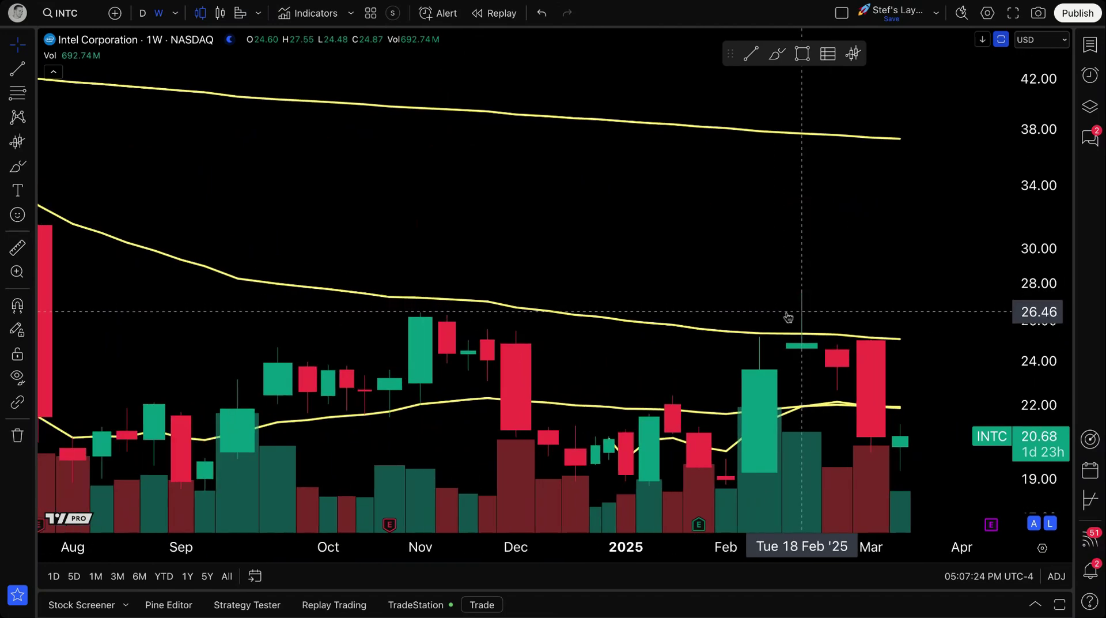
Step: Switch the Intel chart from weekly candles to the 30-minute interval, showing 10 to 12 March 2025
click(175, 13)
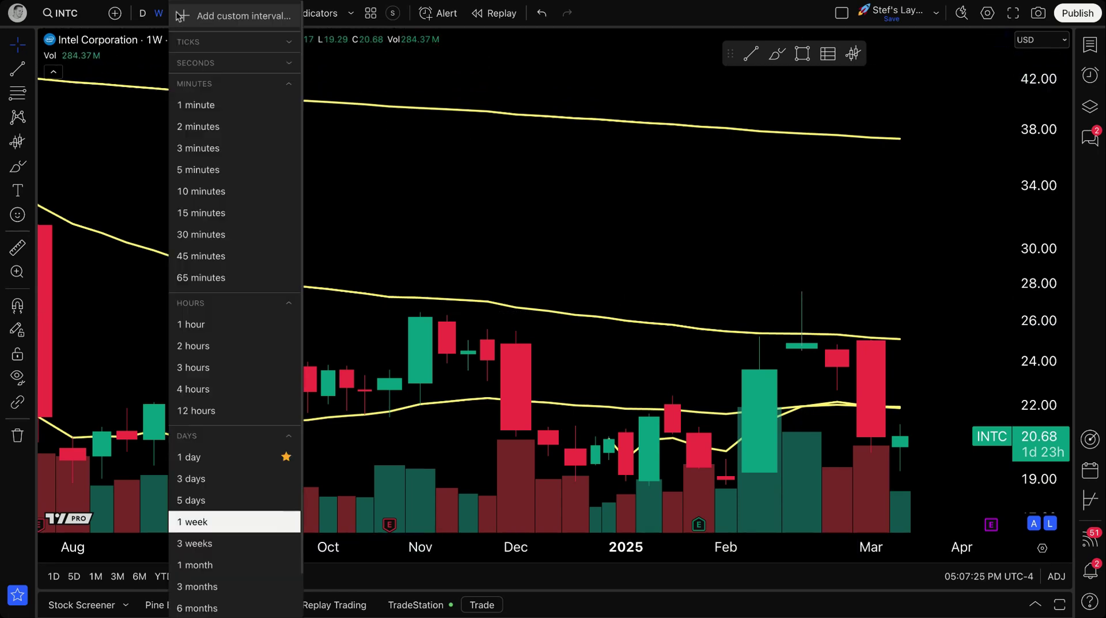
click(227, 232)
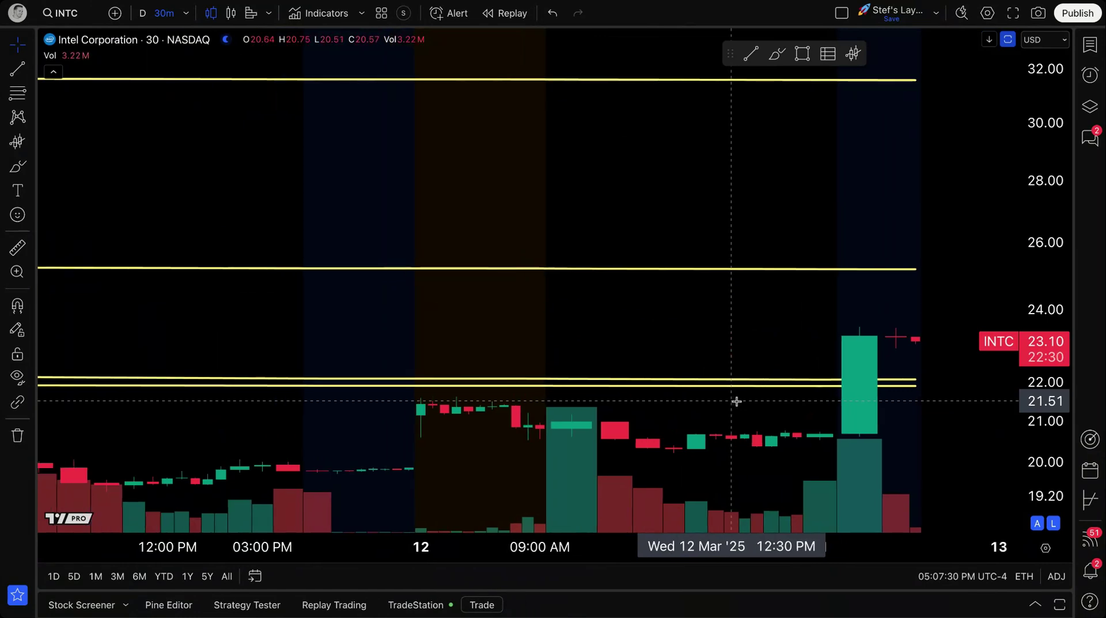
scroll(736, 401, down, 3)
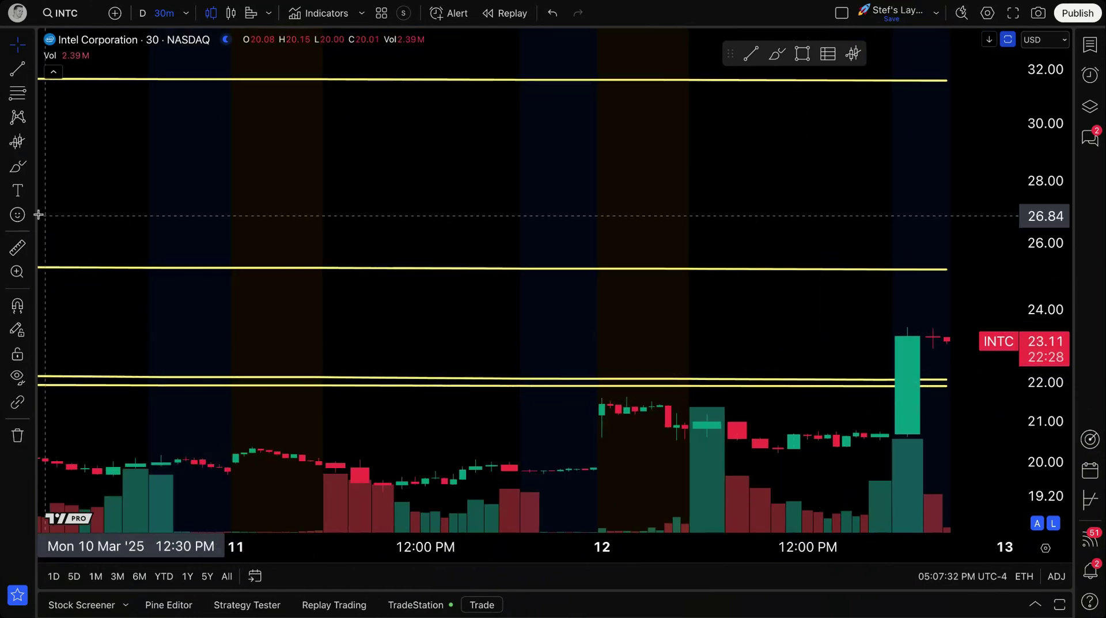
Step: Circle the ends of the two highest Anchored VWAP lines, near 25 and 31.6, with red brush strokes
click(17, 166)
drag(956, 254, 950, 270)
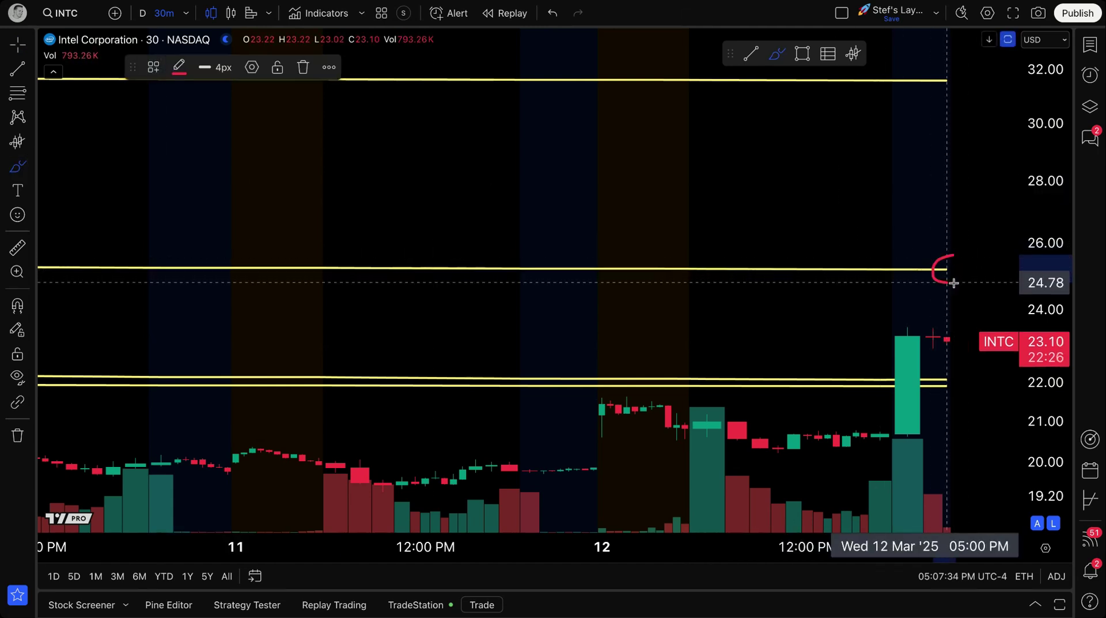
drag(951, 70, 955, 72)
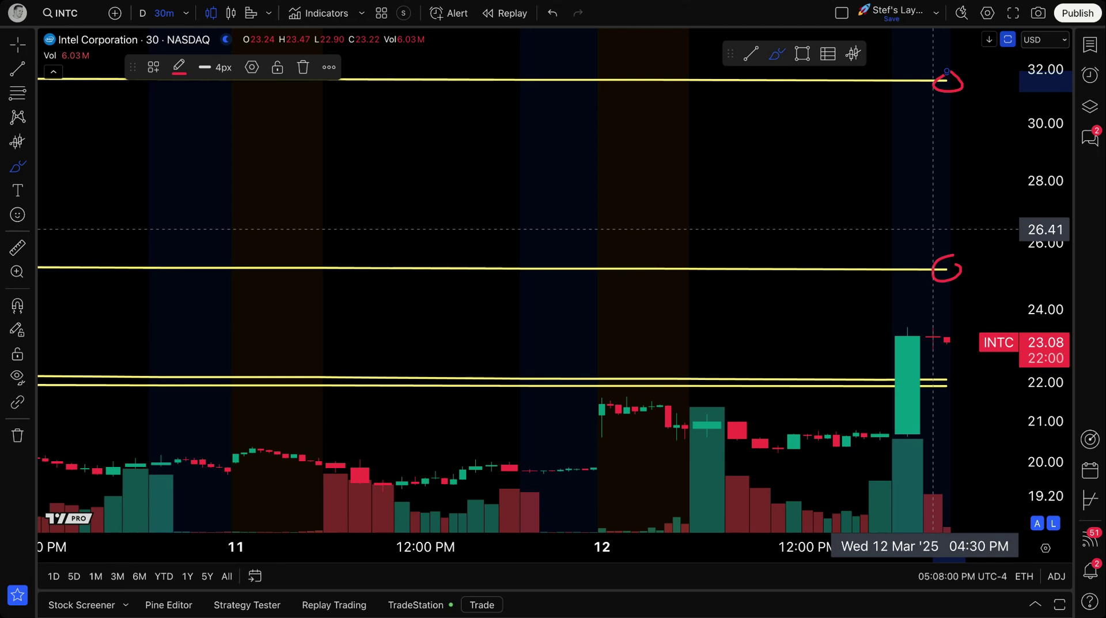
scroll(933, 229, down, 5)
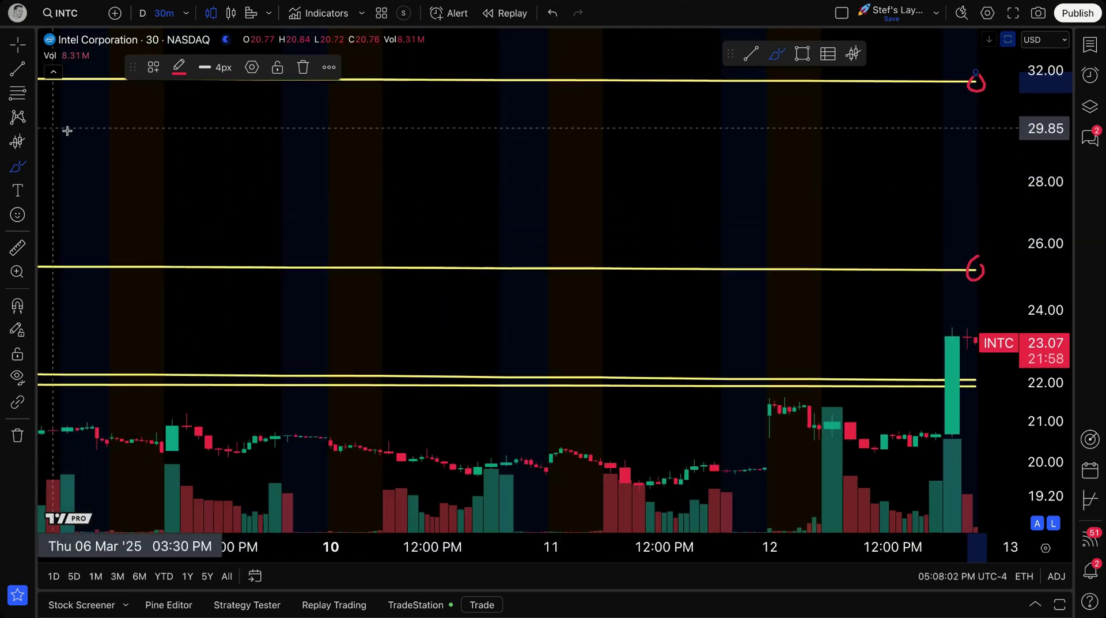
Step: Delete the two red brush circles from the ends of the upper Anchored VWAP lines
click(17, 44)
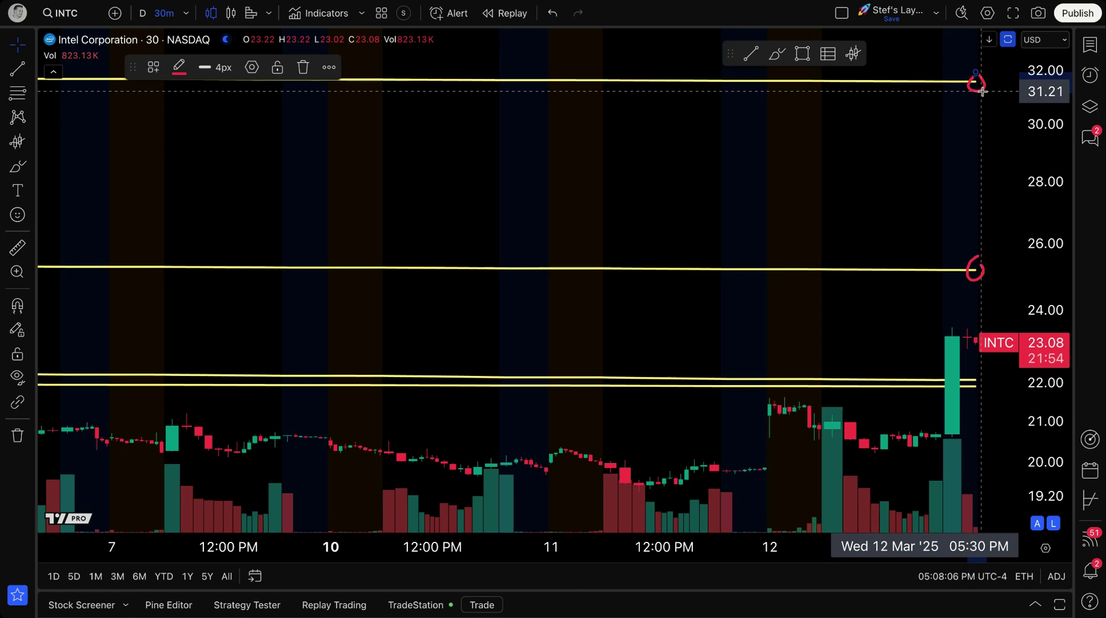
click(984, 267)
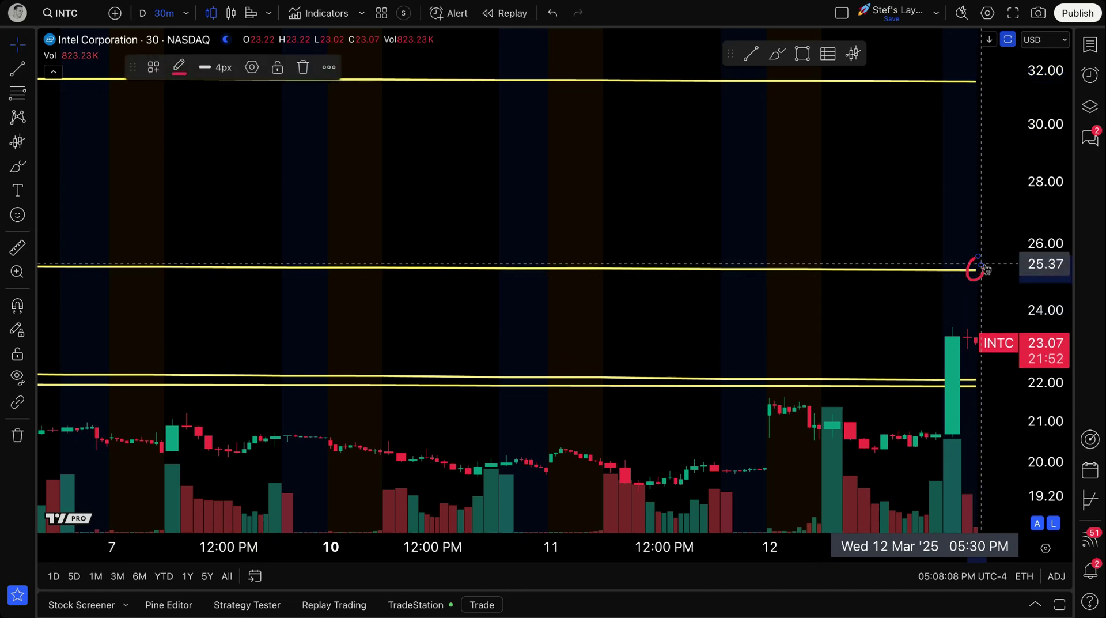
key(Delete)
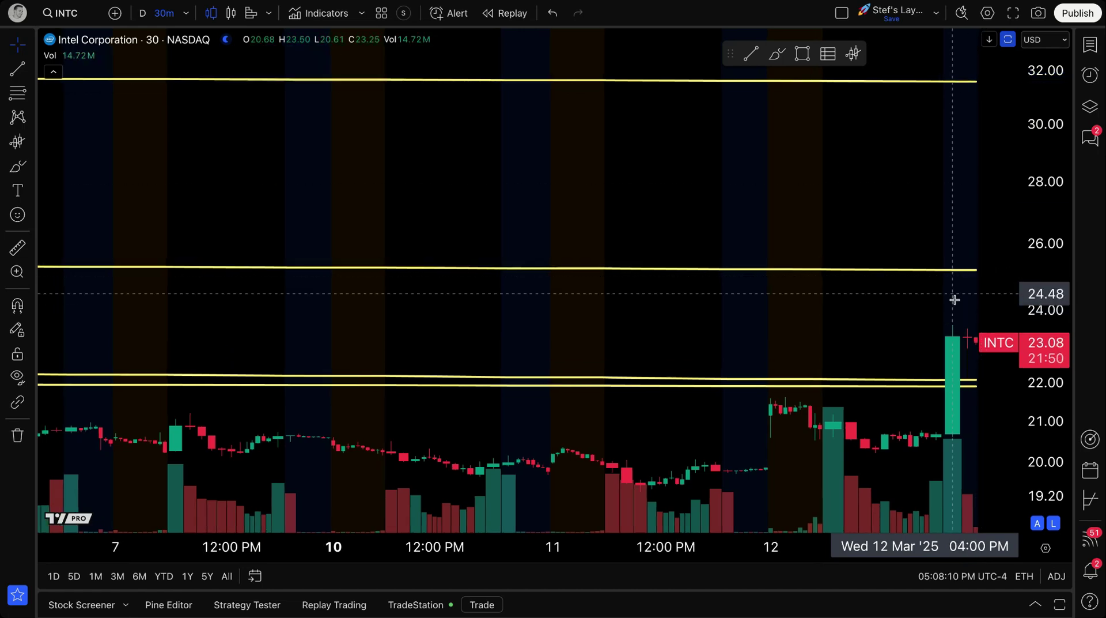
Step: Switch the Intel chart from the 30-minute interval to daily candles, showing late 2023 to March 2025
scroll(926, 299, down, 3)
drag(925, 299, 702, 329)
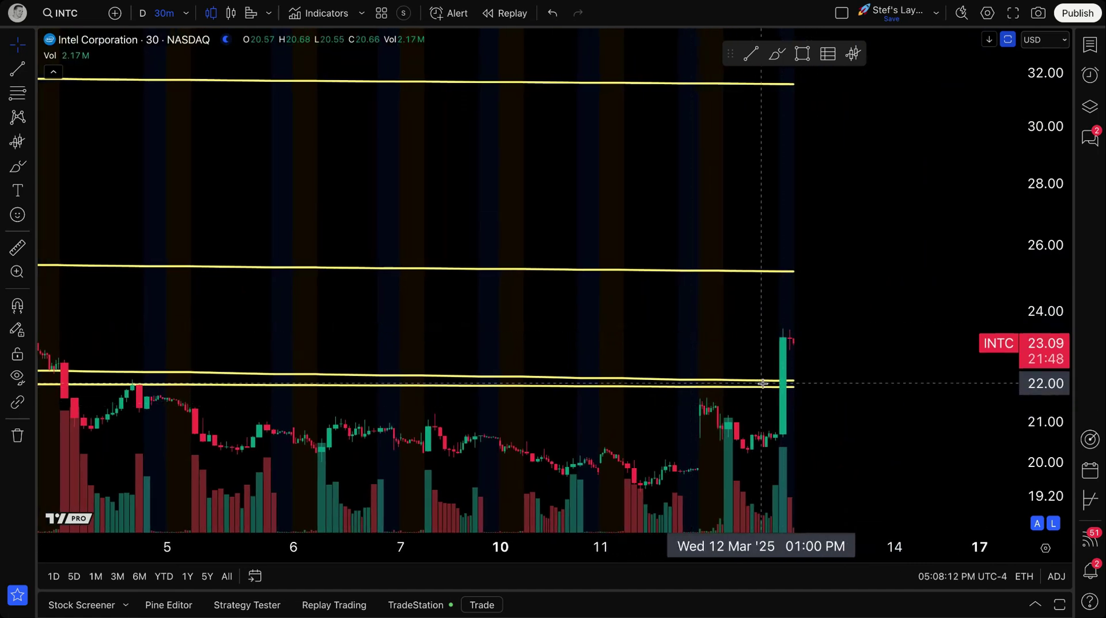
scroll(753, 378, down, 3)
click(143, 12)
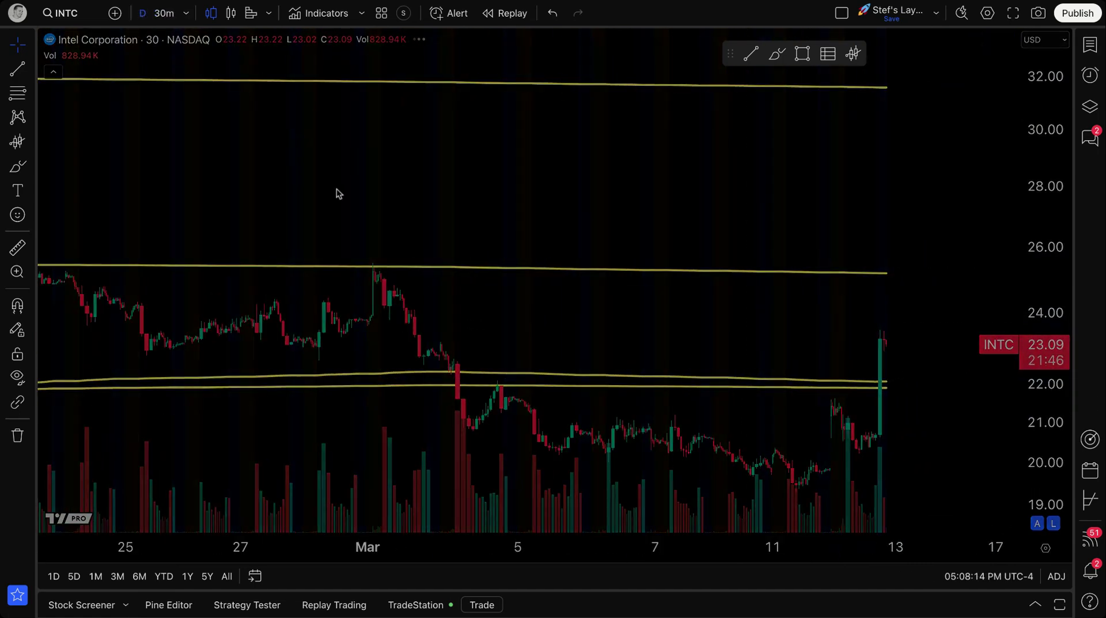
scroll(432, 327, up, 5)
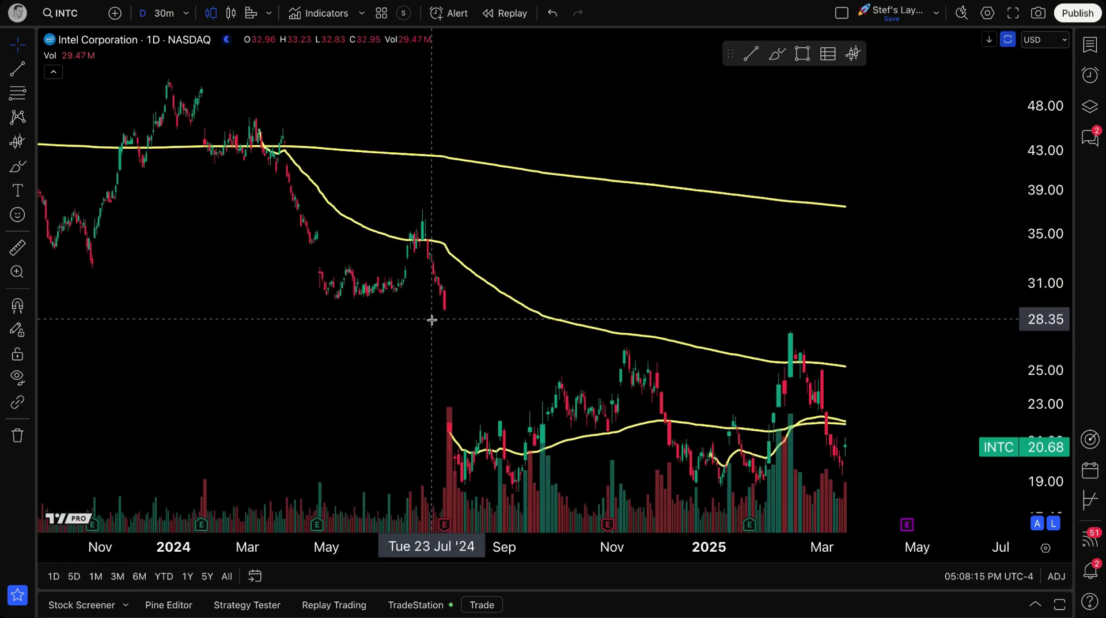
Step: Change the Intel chart to the 12-hour interval, showing May 2024 to March 2025, with the Brush tool ready
click(17, 166)
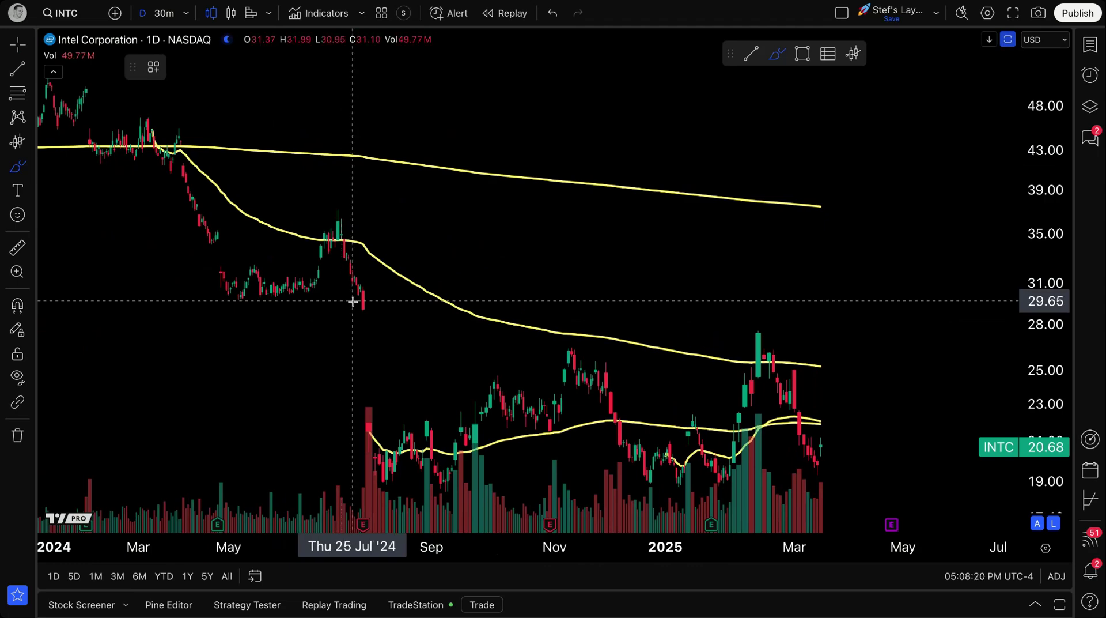
click(185, 13)
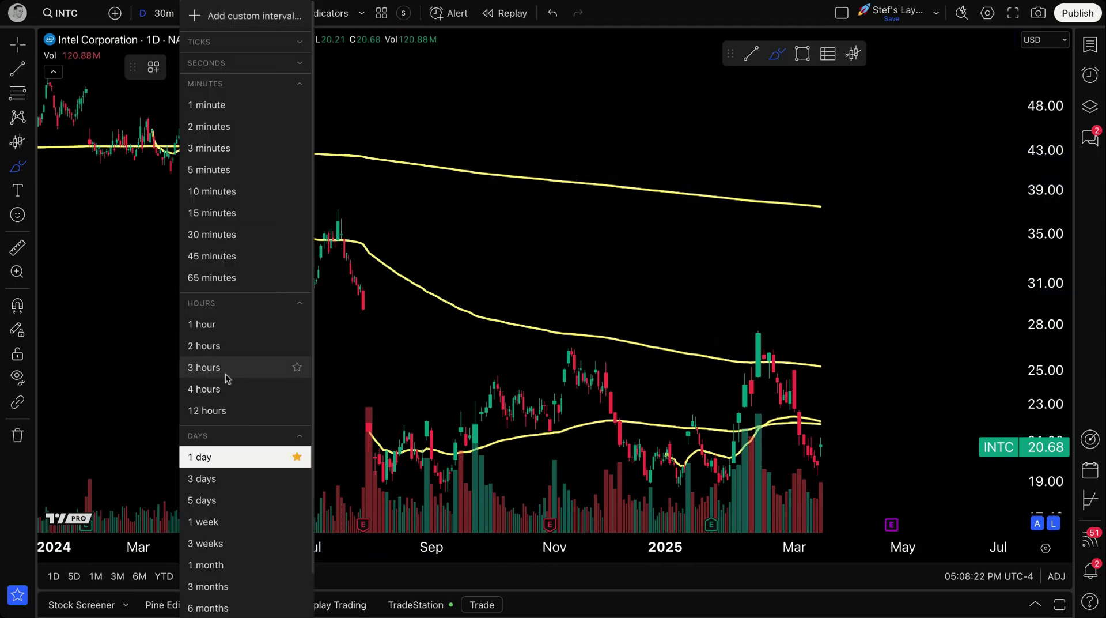
click(224, 410)
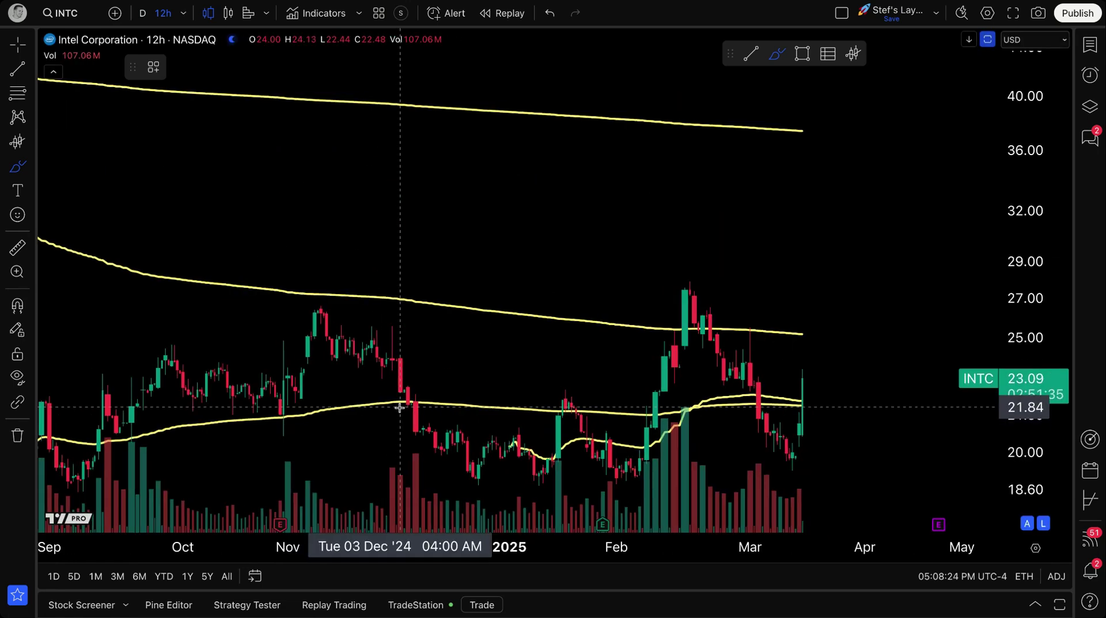
scroll(398, 408, down, 3)
Step: Circle with the brush the latest price, the January 2025 and August 2024 anchor points, and the ends of the two lower VWAP lines
mouse_move(863, 372)
mouse_down()
mouse_move(853, 387)
mouse_move(862, 370)
mouse_up()
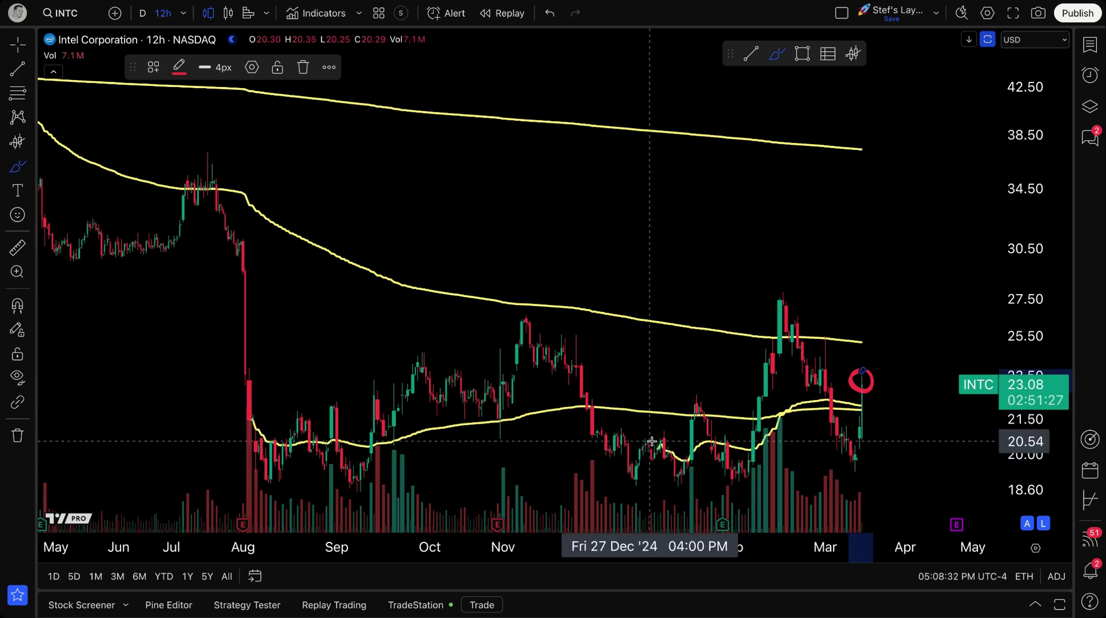
mouse_move(667, 439)
mouse_down()
mouse_move(671, 458)
mouse_move(652, 440)
mouse_up()
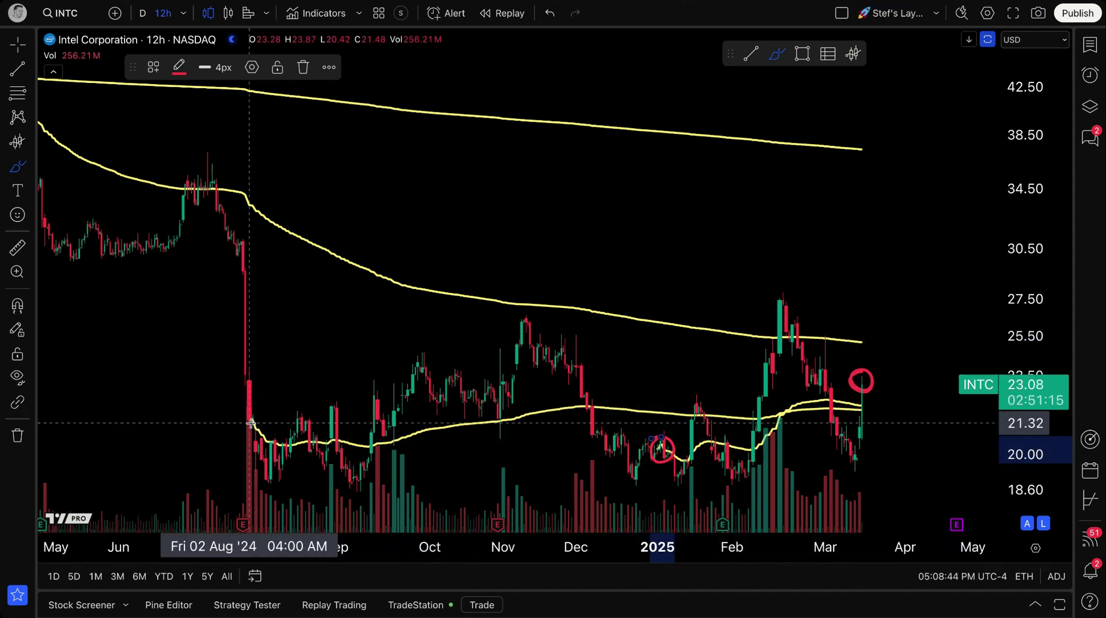
mouse_move(249, 407)
mouse_down()
mouse_move(262, 421)
mouse_move(236, 416)
mouse_up()
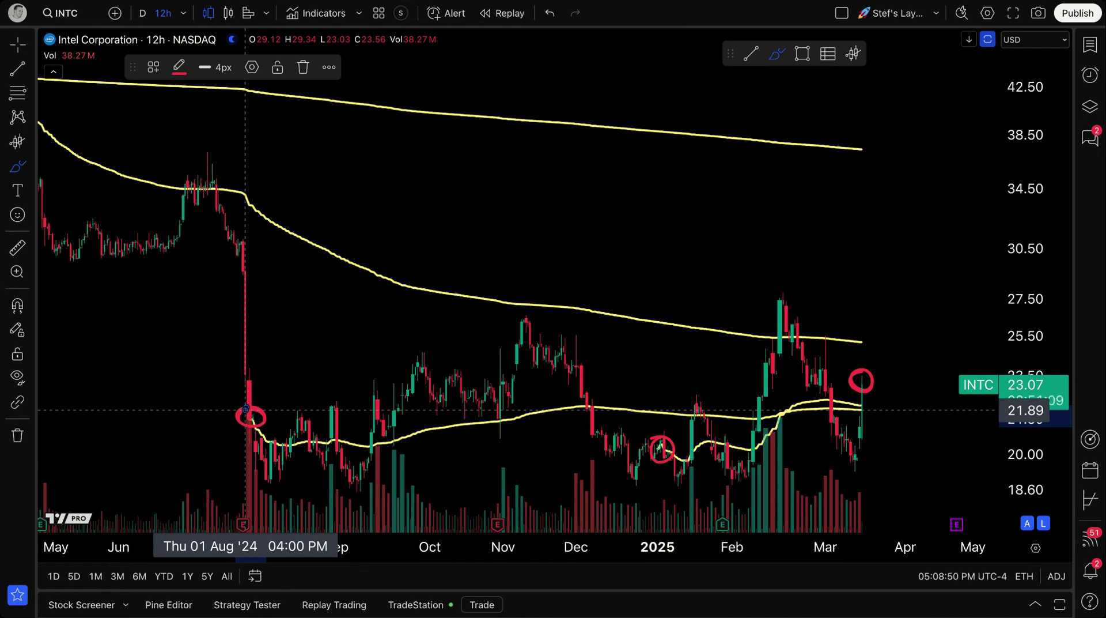
mouse_move(864, 408)
mouse_down()
mouse_move(859, 419)
mouse_move(865, 410)
mouse_up()
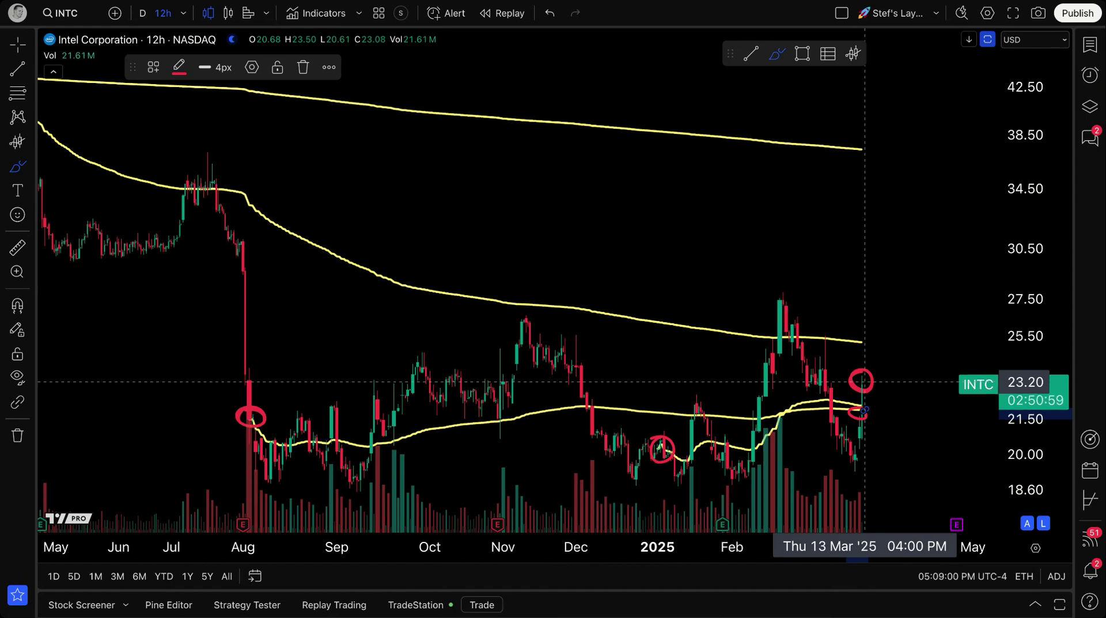
Step: Circle the end of the Anchored VWAP line near 25 and the February 2025 price high with the brush
scroll(859, 386, down, 5)
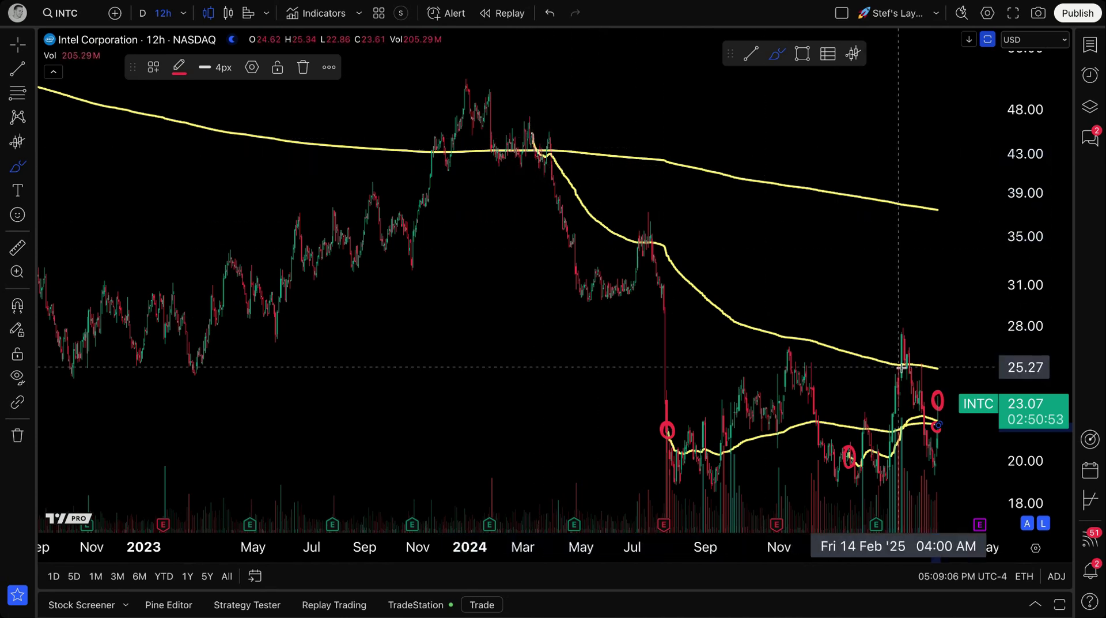
drag(941, 360, 943, 372)
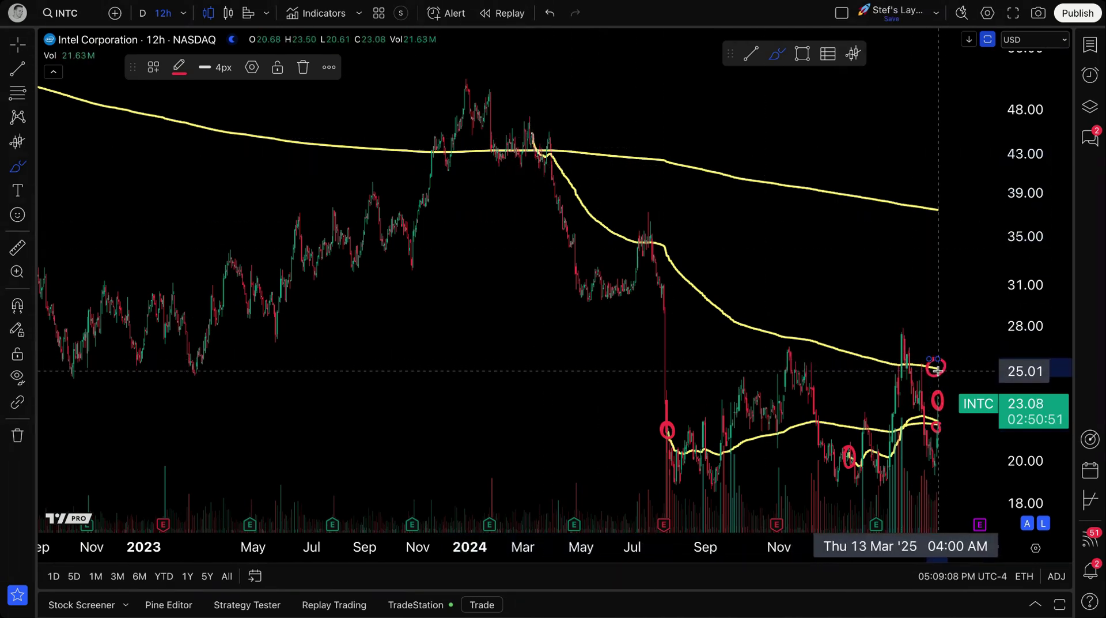
mouse_move(903, 327)
mouse_down()
mouse_move(892, 329)
mouse_move(920, 332)
mouse_move(903, 329)
mouse_up()
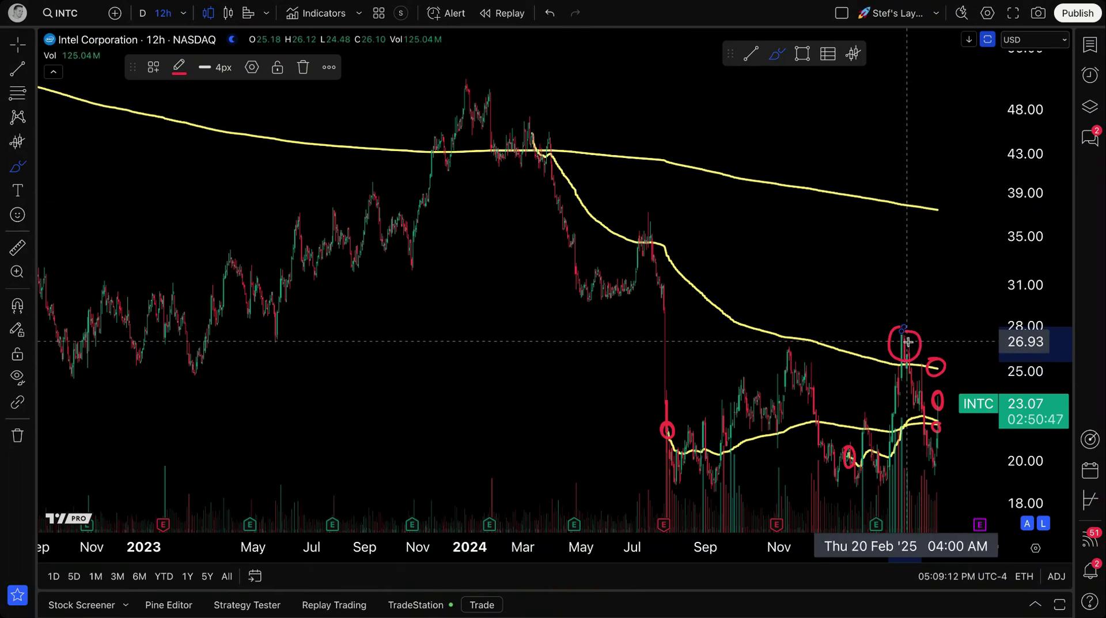
Step: Circle the end of the five-year Anchored VWAP line that starts in March 2020 with the brush
scroll(896, 339, down, 3)
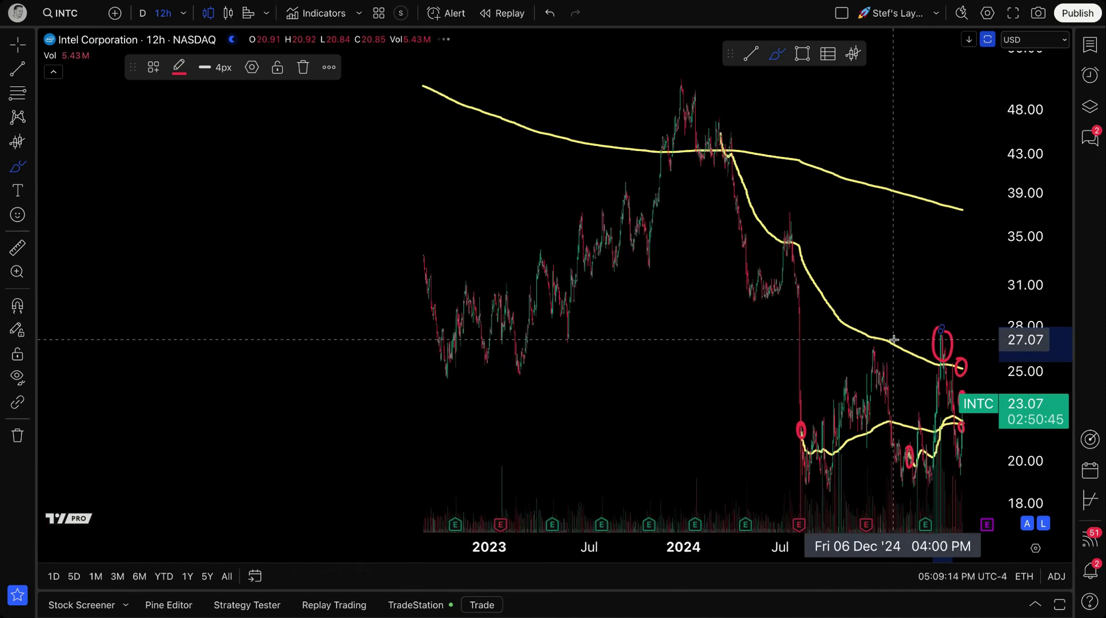
scroll(894, 340, down, 2)
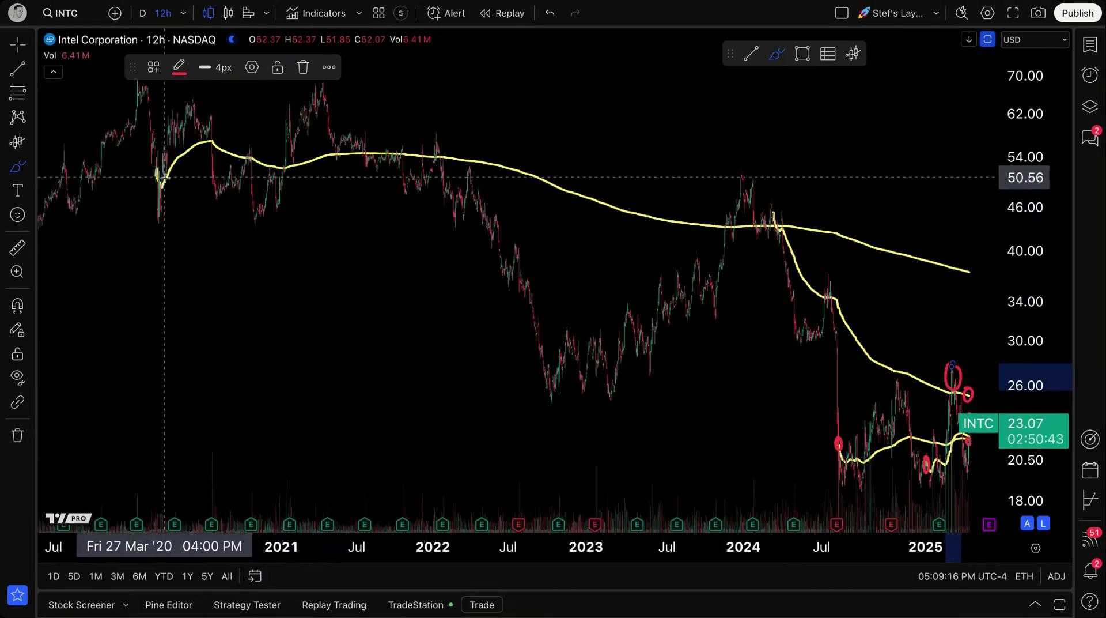
mouse_move(970, 260)
mouse_down()
mouse_move(1000, 287)
mouse_move(974, 271)
mouse_up()
Step: Undo all the red brush circles on the 12-hour Intel chart
scroll(930, 339, up, 5)
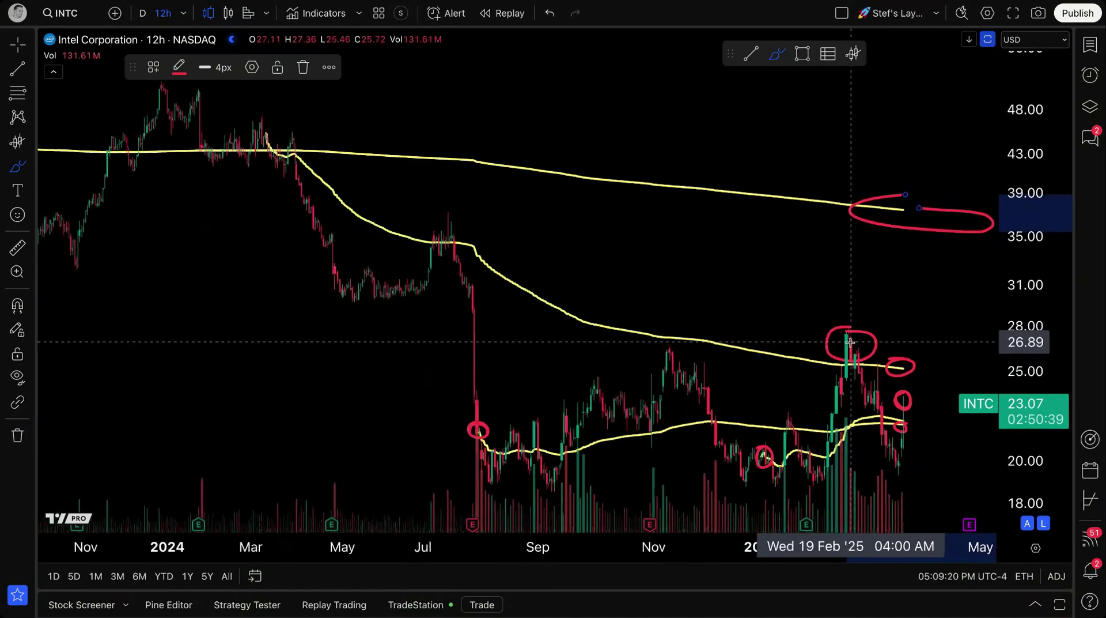
key(super+z)
key(super+z)
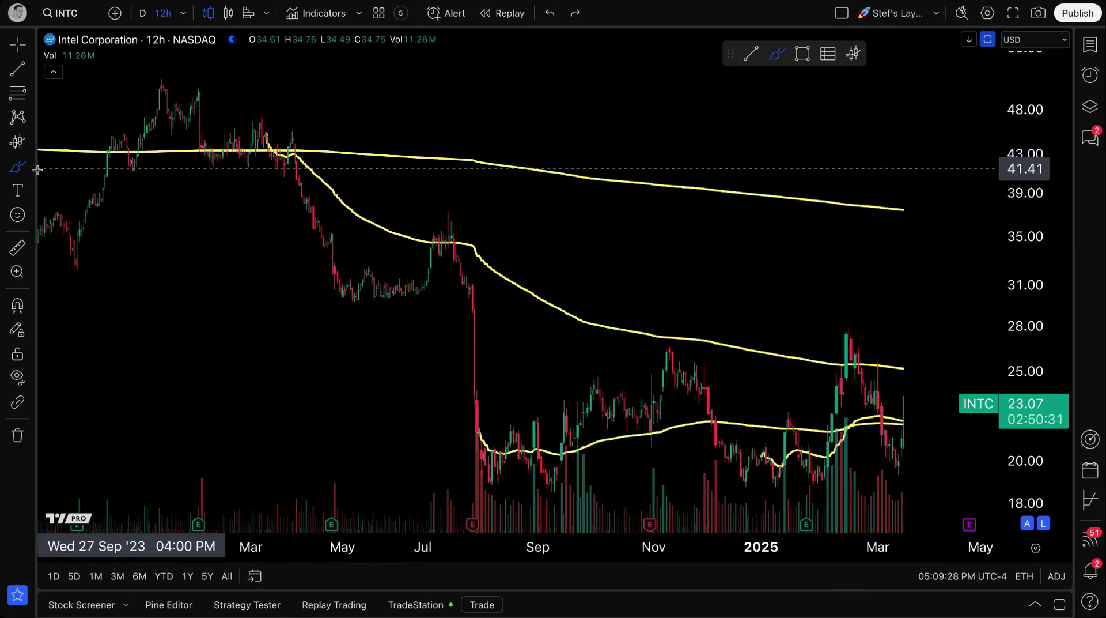
Step: Open the list of projection, volume-based and measuring tools that contains Anchored VWAP
click(32, 144)
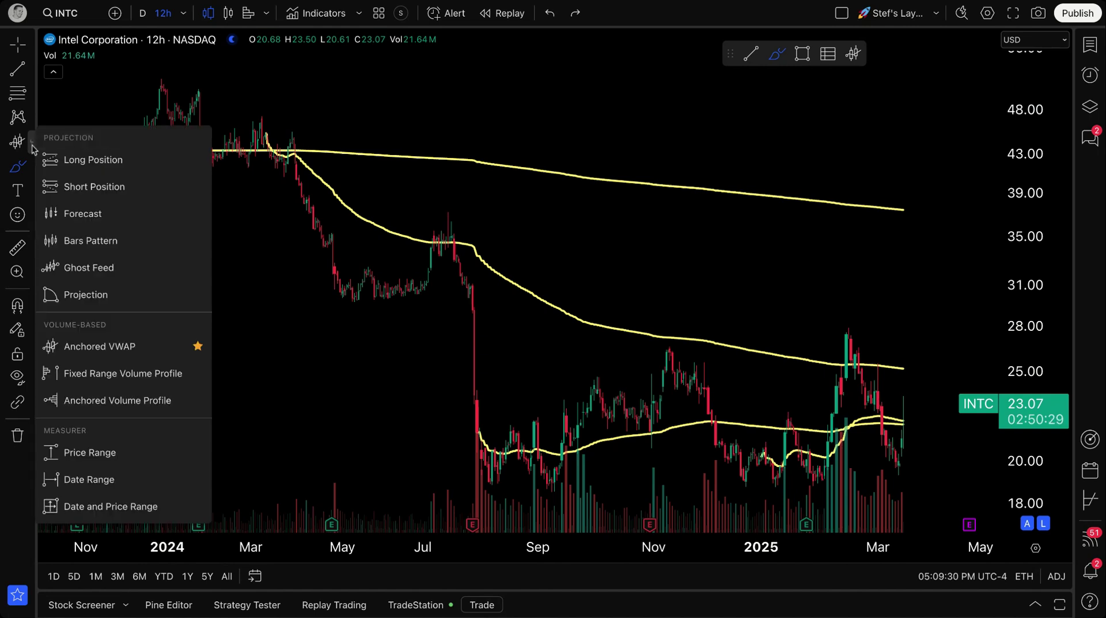